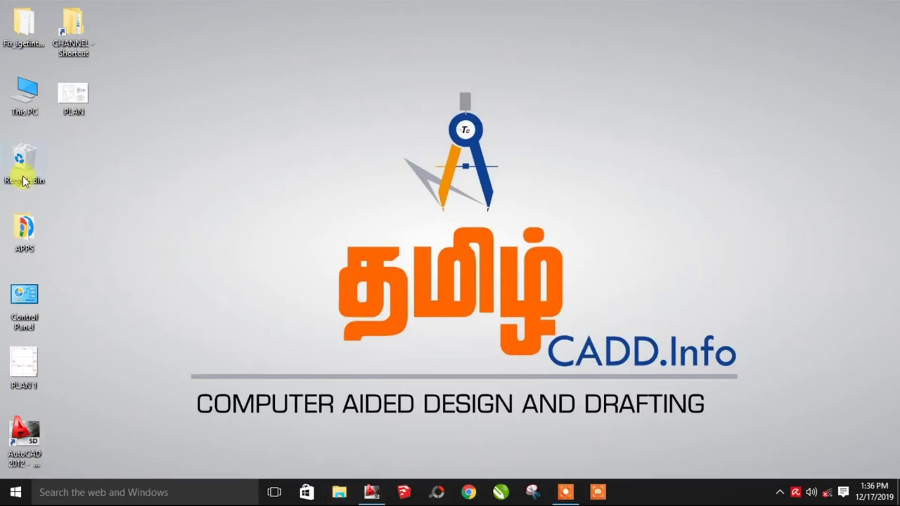
Step: Refresh the desktop and open PLAN.jpg to review the 30' x 41' reference floor plan
right_click(89, 184)
click(120, 225)
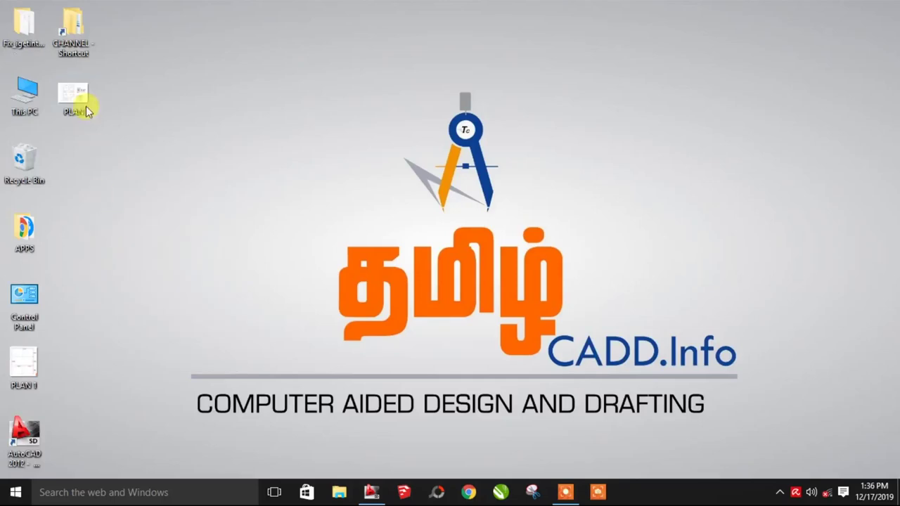
double_click(84, 107)
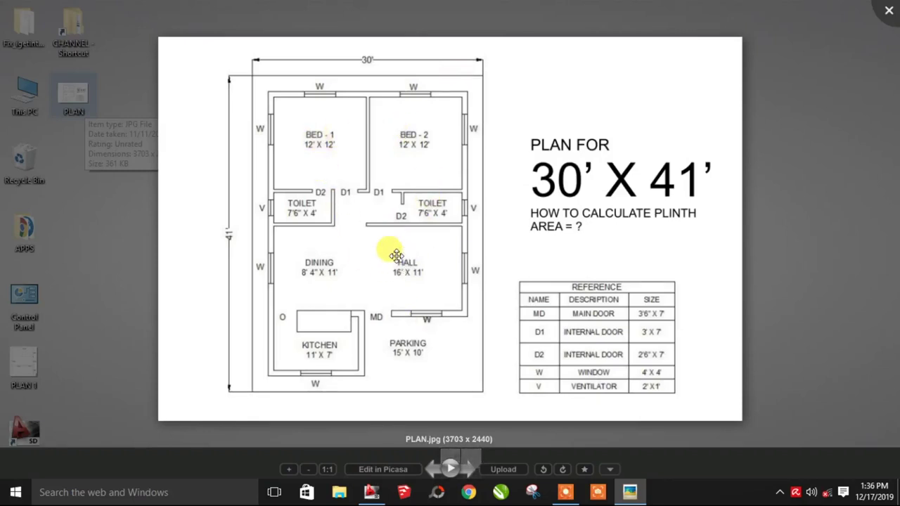
click(378, 490)
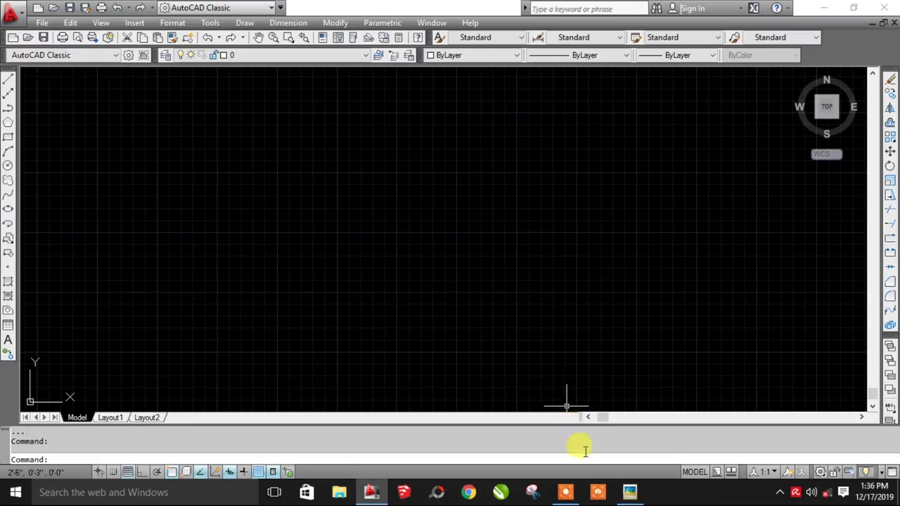
click(630, 492)
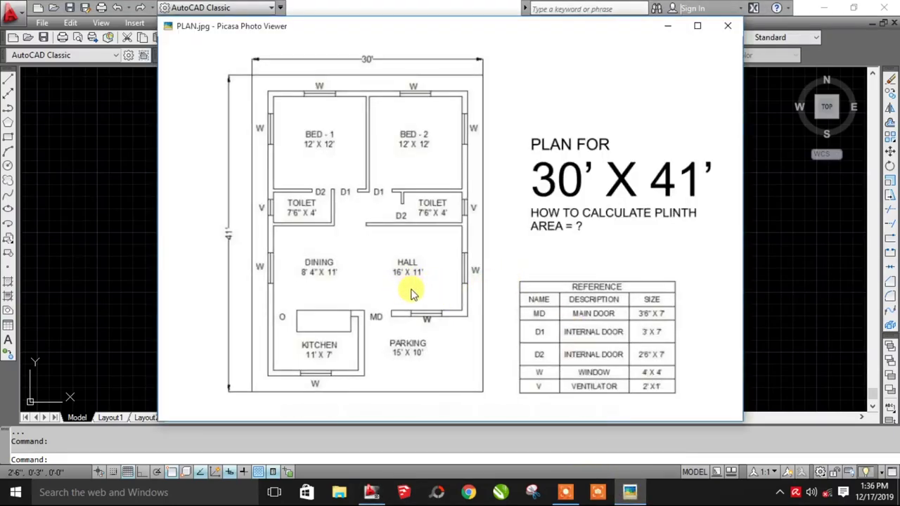
Step: Use UN to set units to Architectural, precision 0'-0", insertion scale Inches
click(133, 315)
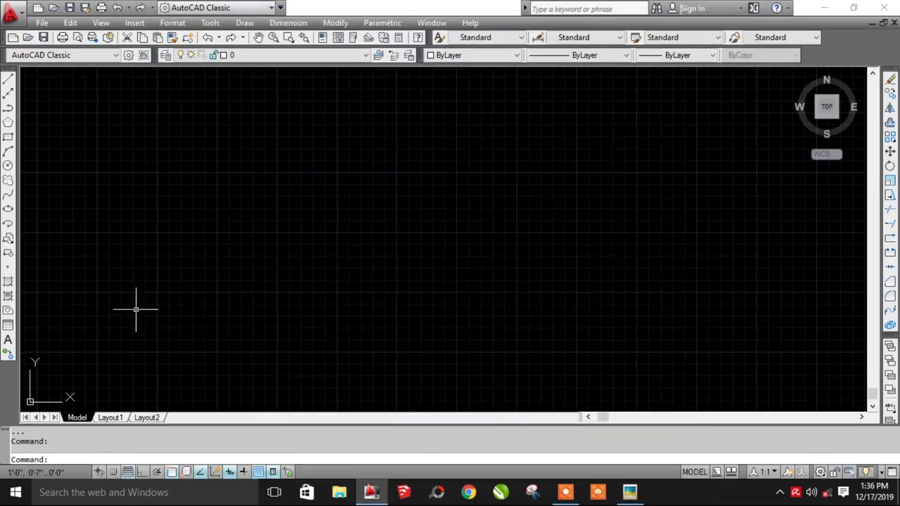
text(UN)
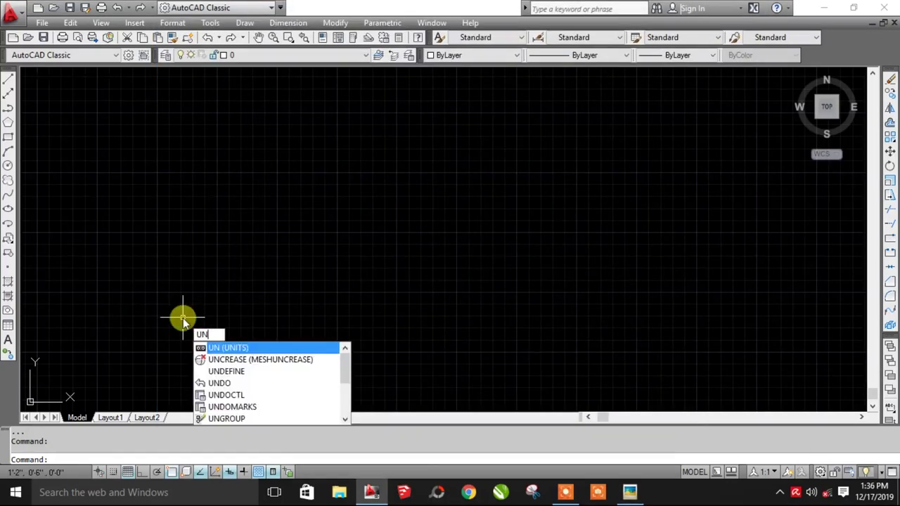
key(Return)
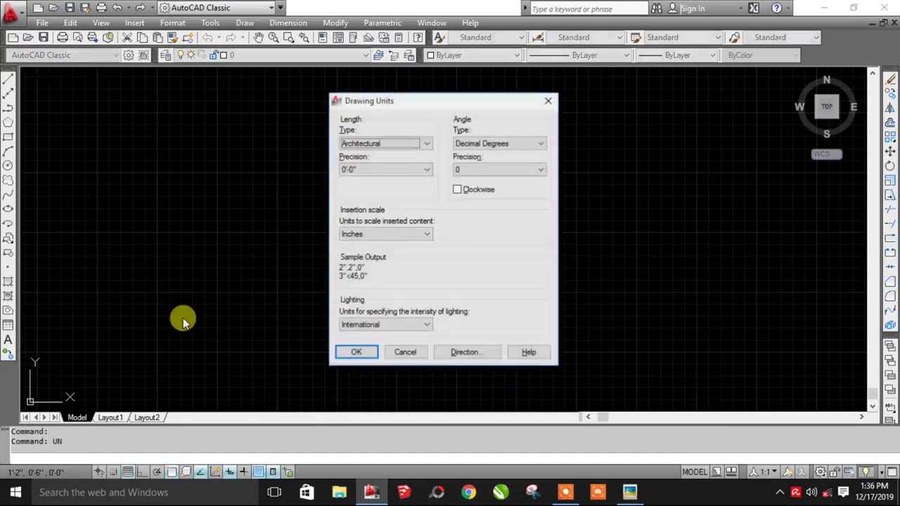
drag(401, 95, 385, 97)
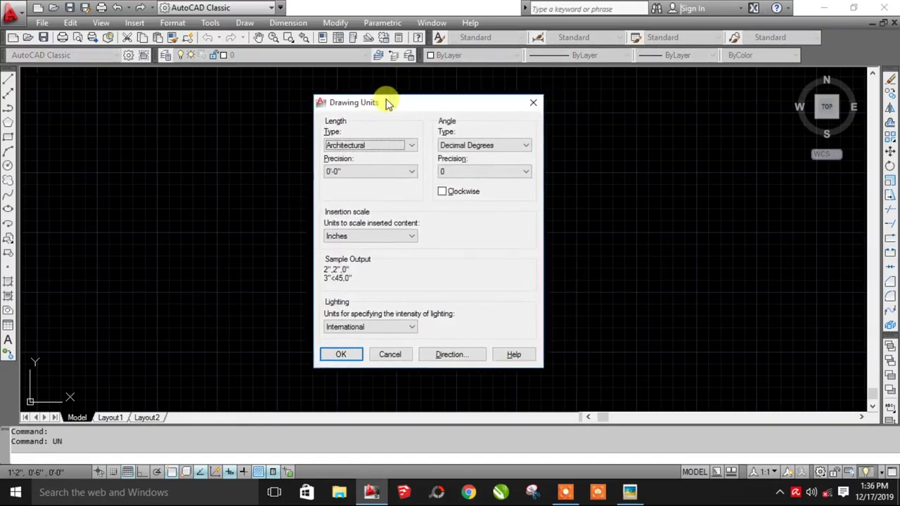
click(363, 147)
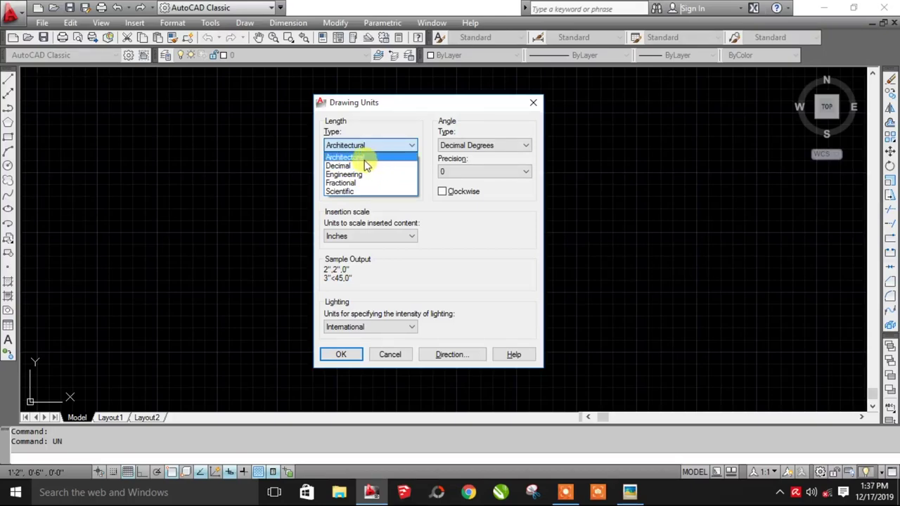
click(364, 158)
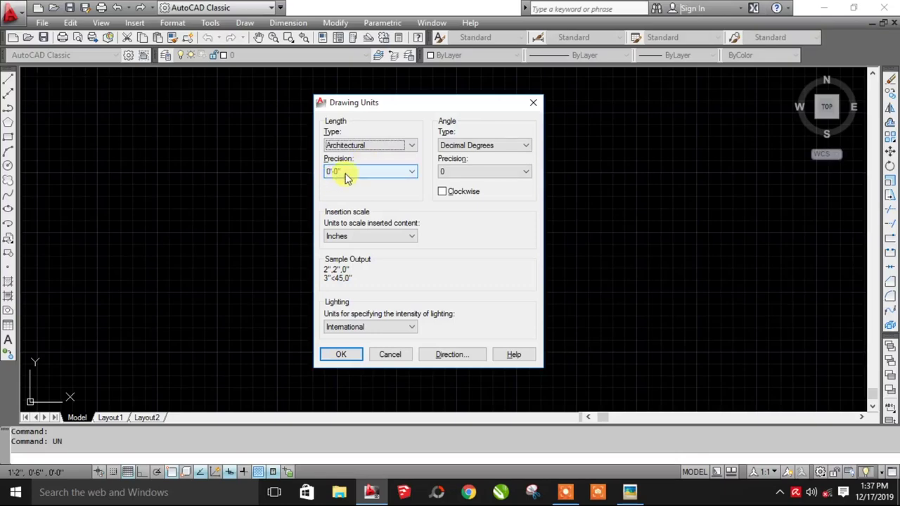
click(347, 173)
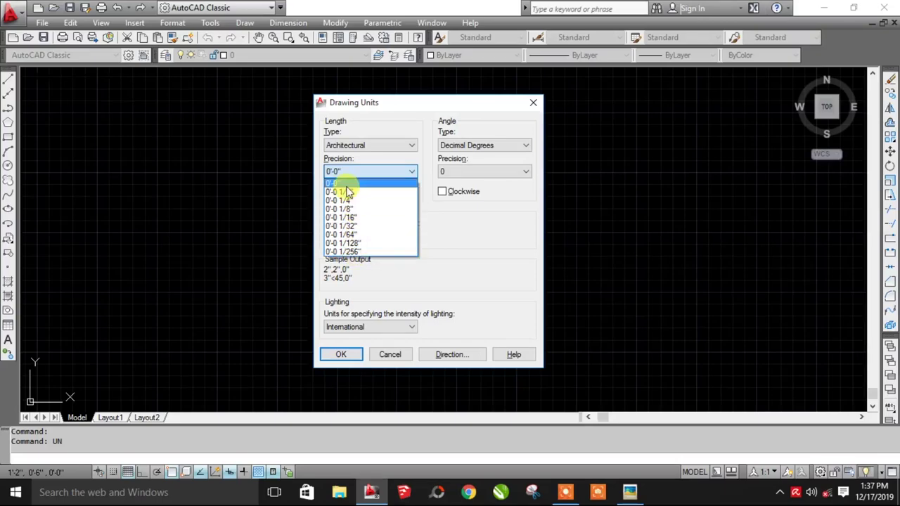
click(346, 185)
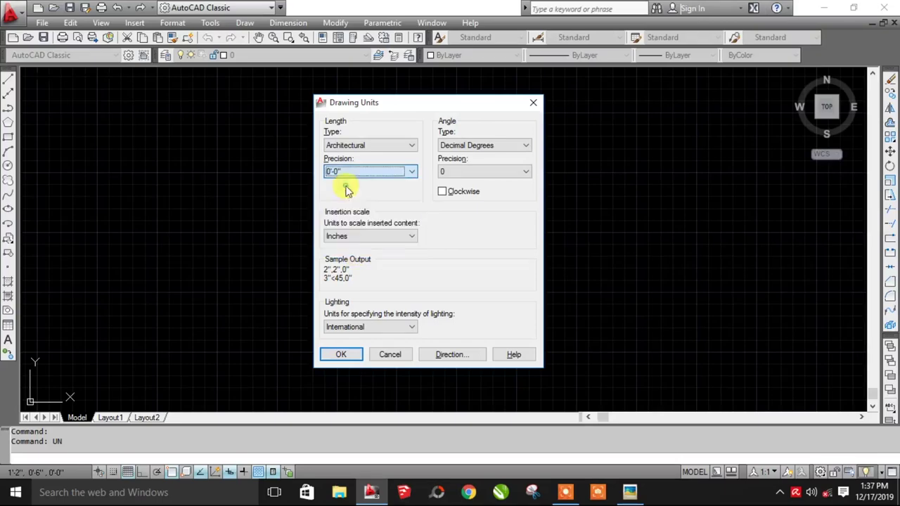
click(360, 239)
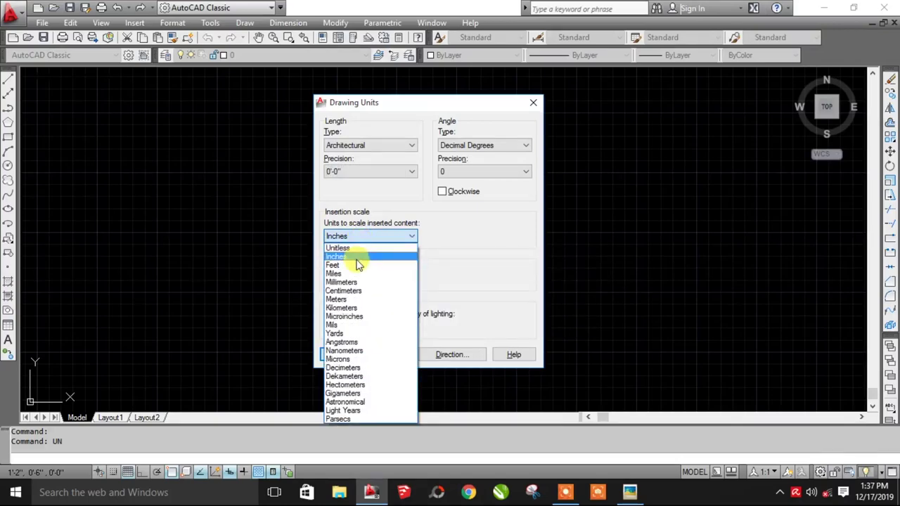
click(353, 258)
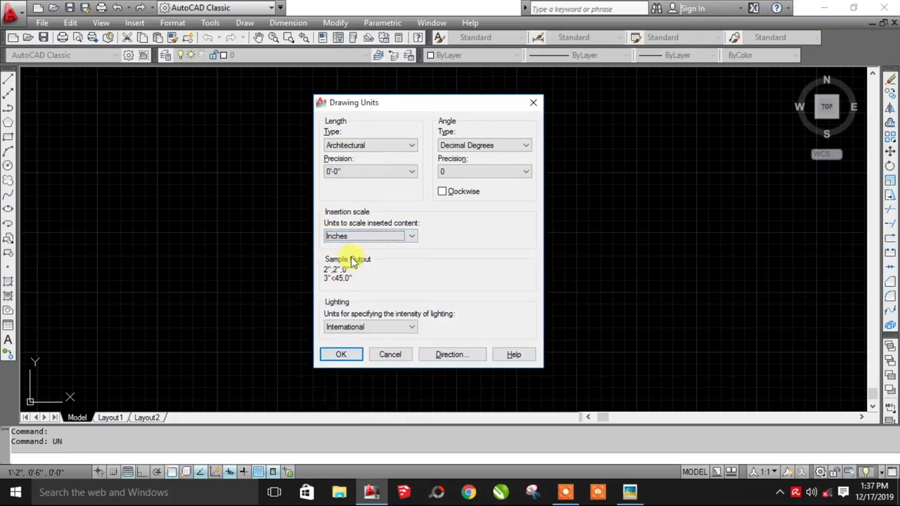
click(342, 355)
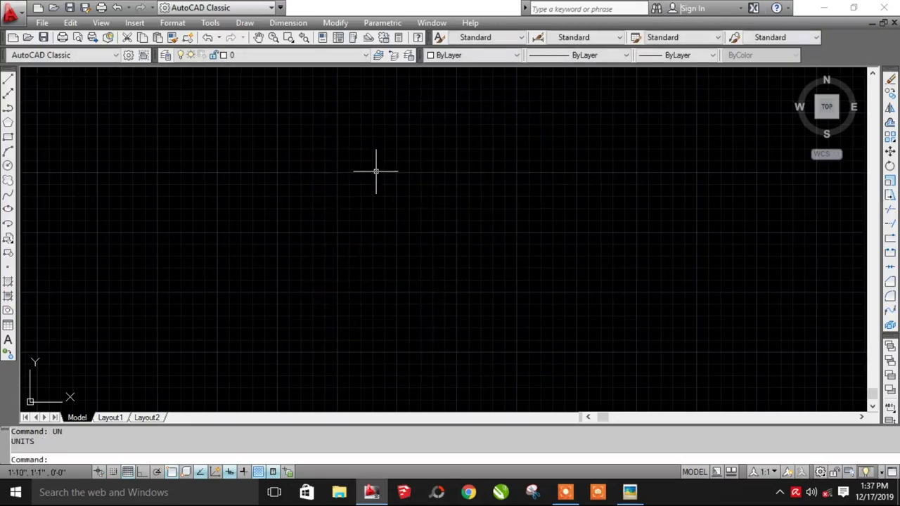
Step: Run LIMITS with lower-left corner 0,0 and upper-right corner 50',50'
text(L)
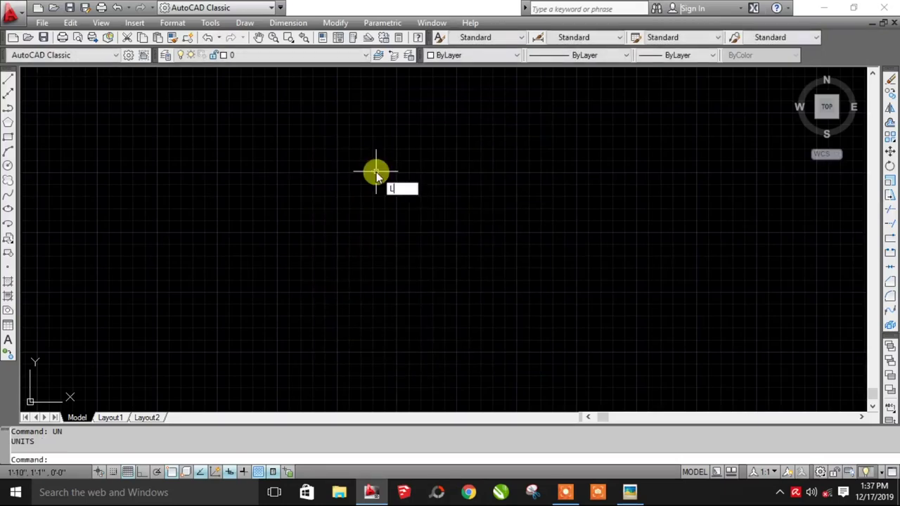
text(IM)
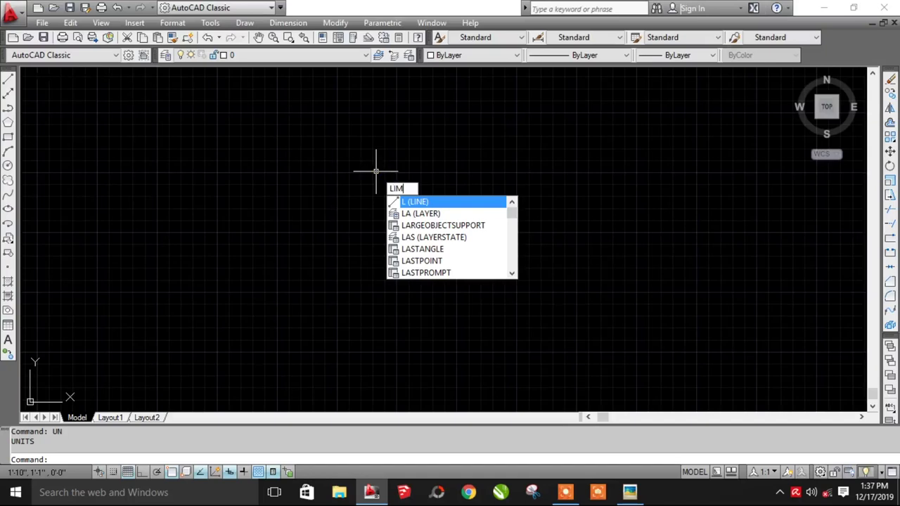
text(ITS)
key(Return)
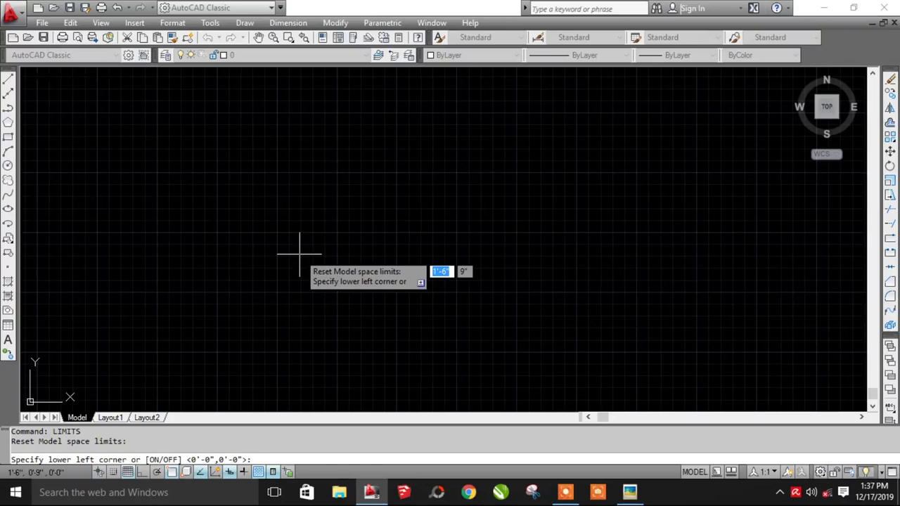
key(Return)
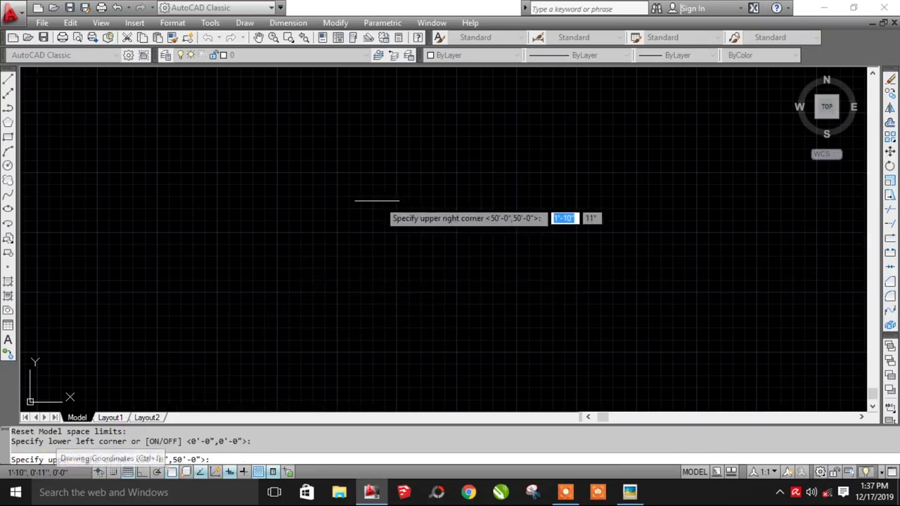
text(50)
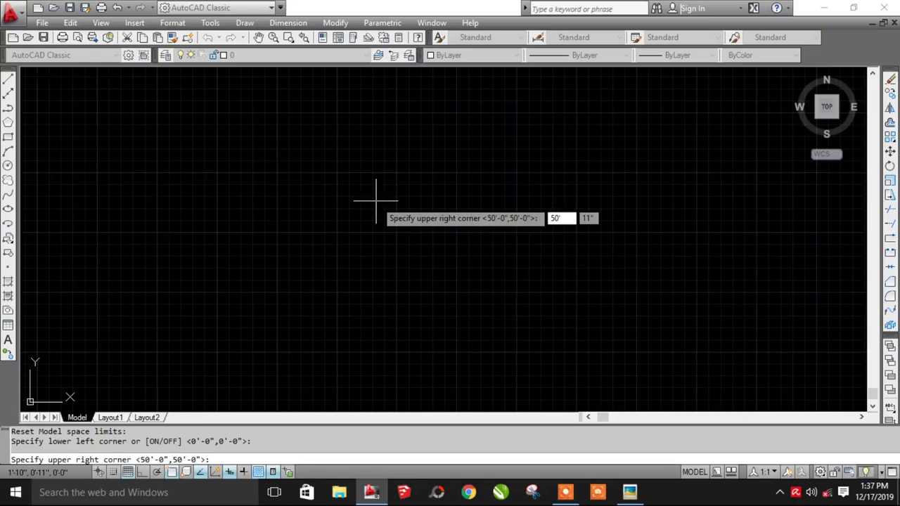
key(Tab)
text(50)
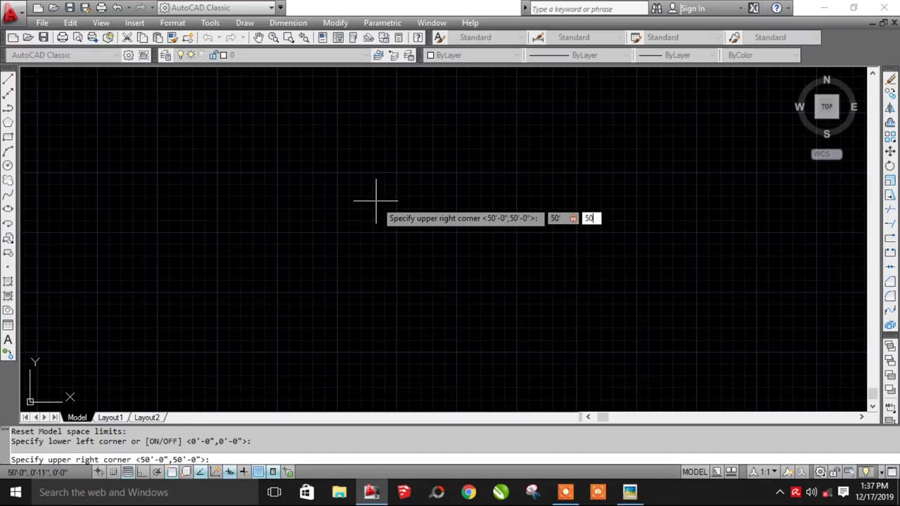
key(Return)
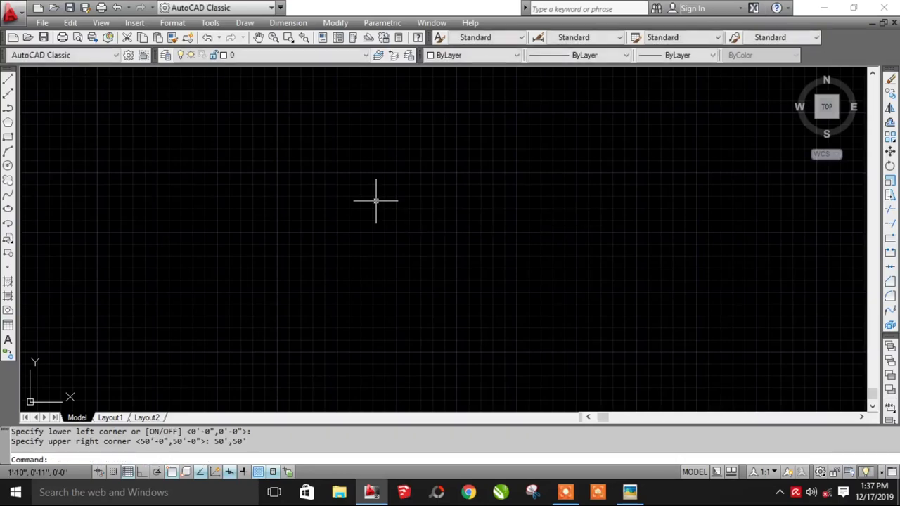
Step: Minimize the PLAN reference image and pan the drawing view
click(629, 490)
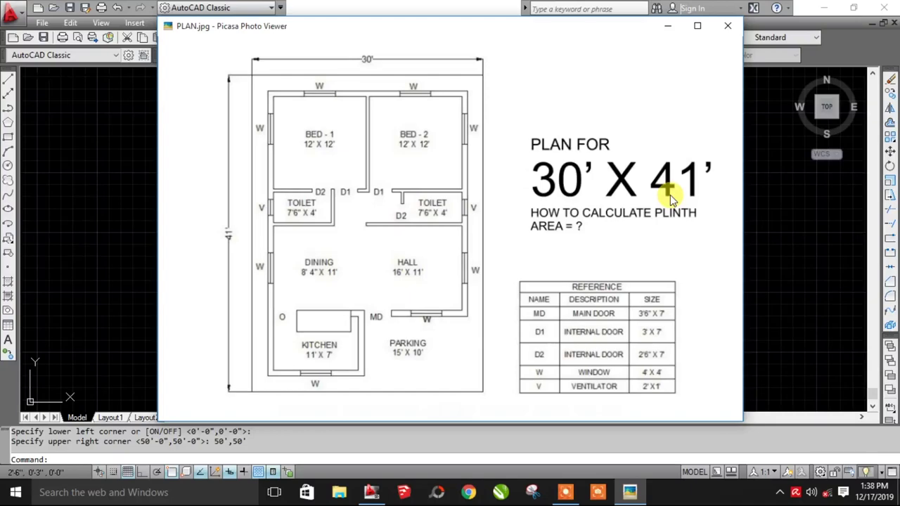
click(667, 25)
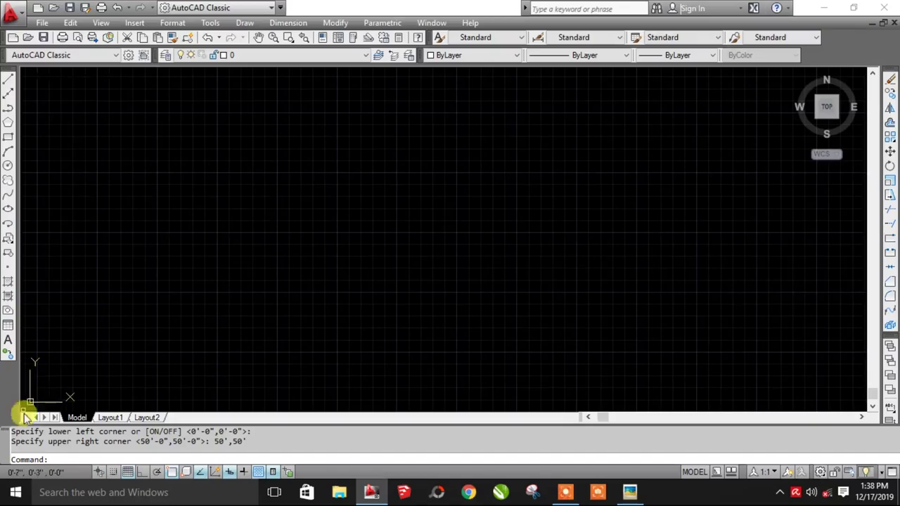
scroll(270, 191, down, 2)
mouse_move(68, 280)
middle_down()
mouse_move(297, 277)
mouse_move(314, 257)
middle_up()
mouse_move(358, 225)
middle_down()
mouse_move(161, 311)
mouse_move(70, 391)
mouse_move(287, 282)
middle_up()
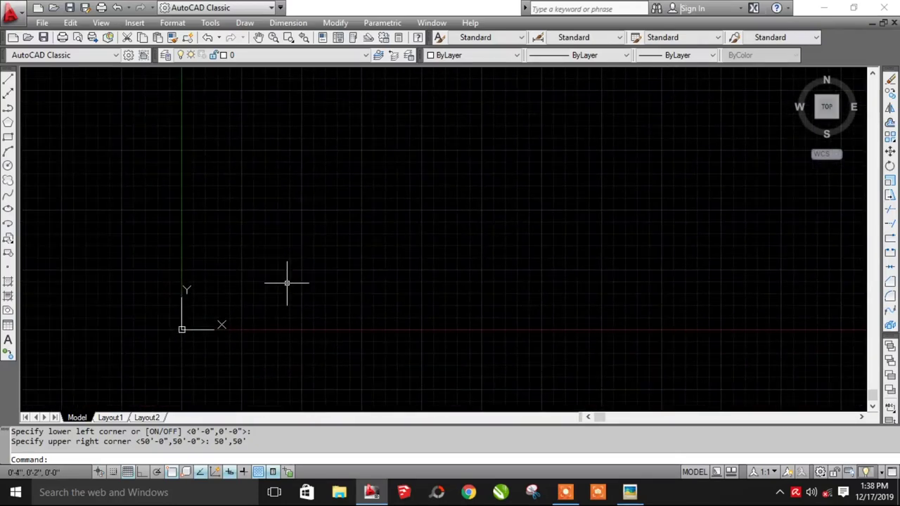
Step: Set the UCS icon to stay in the corner rather than at the origin
text(UCS)
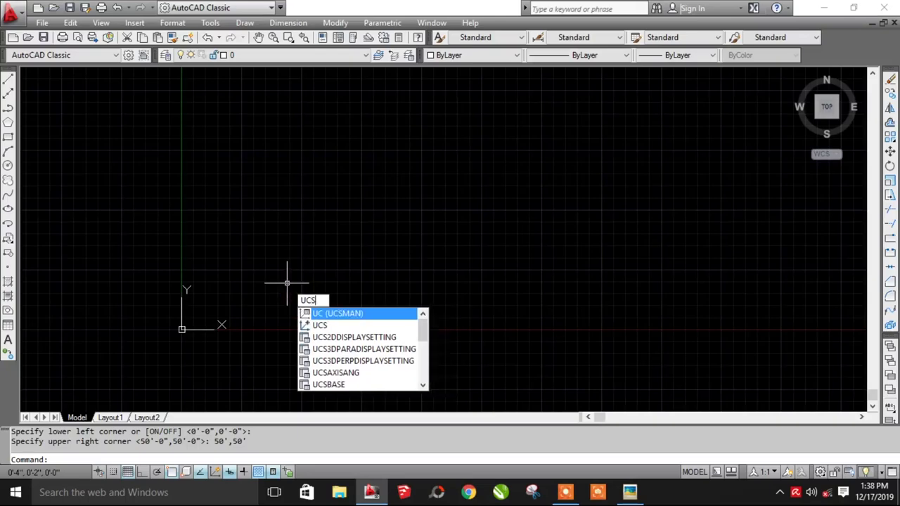
text(ICO)
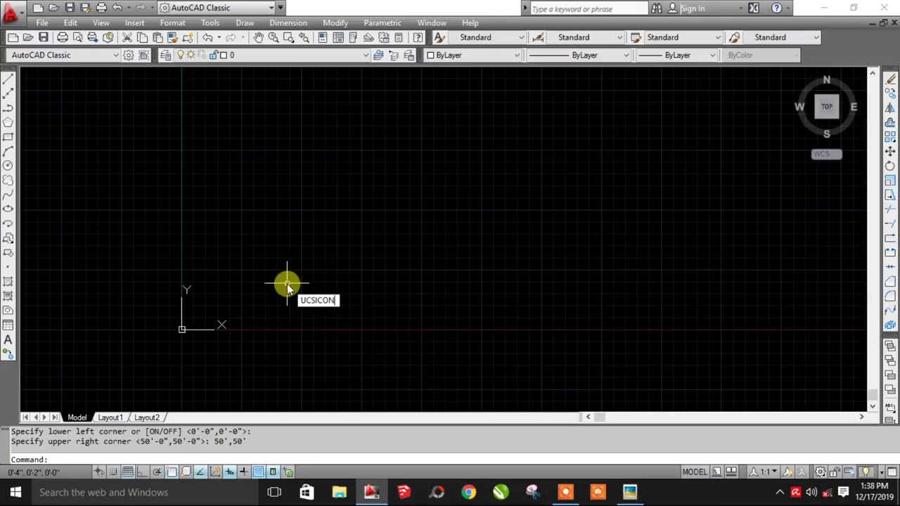
text(N)
key(Return)
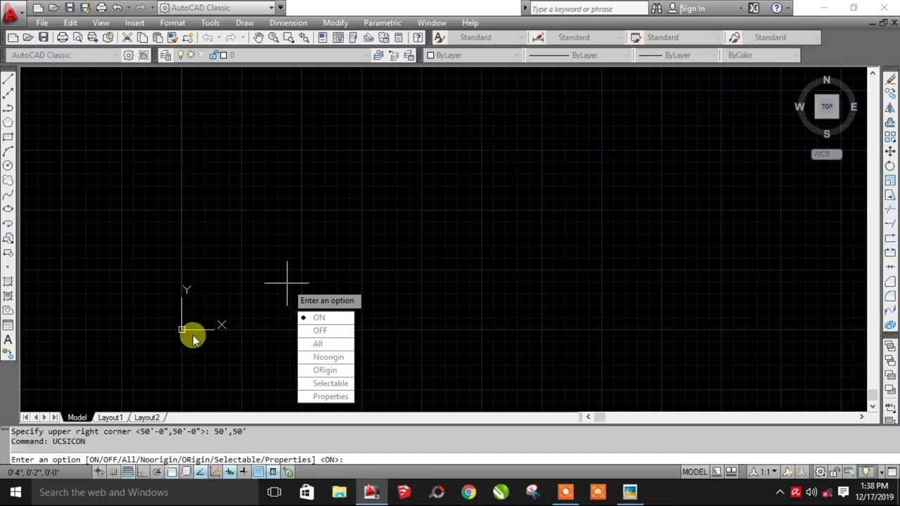
click(336, 359)
mouse_move(113, 362)
middle_down()
mouse_move(187, 277)
mouse_move(299, 208)
middle_up()
mouse_move(427, 211)
middle_down()
mouse_move(402, 221)
mouse_move(382, 248)
middle_up()
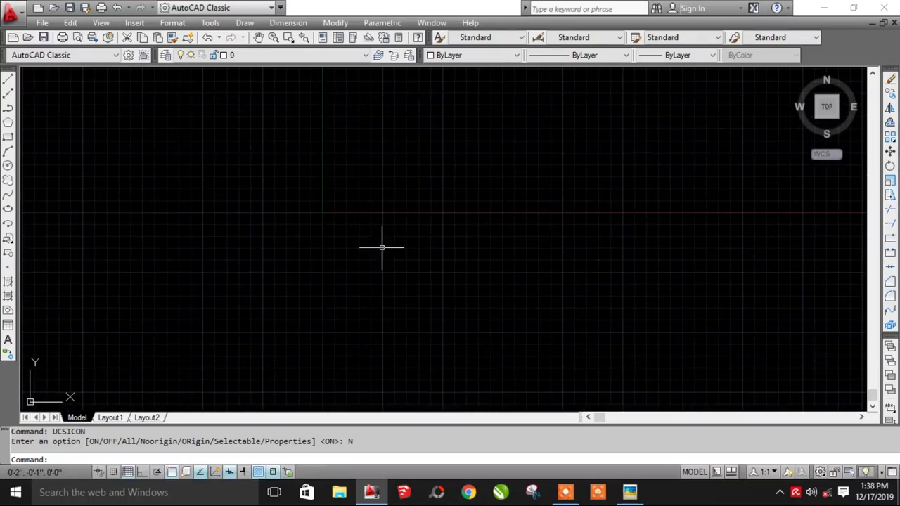
Step: Zoom All so the whole drawing area and grid fill the canvas
text(z)
key(Return)
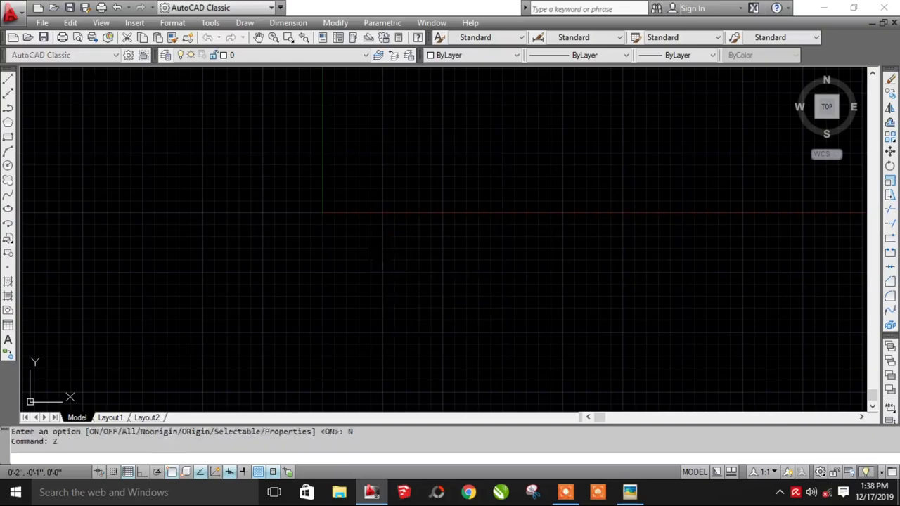
text(a)
key(Return)
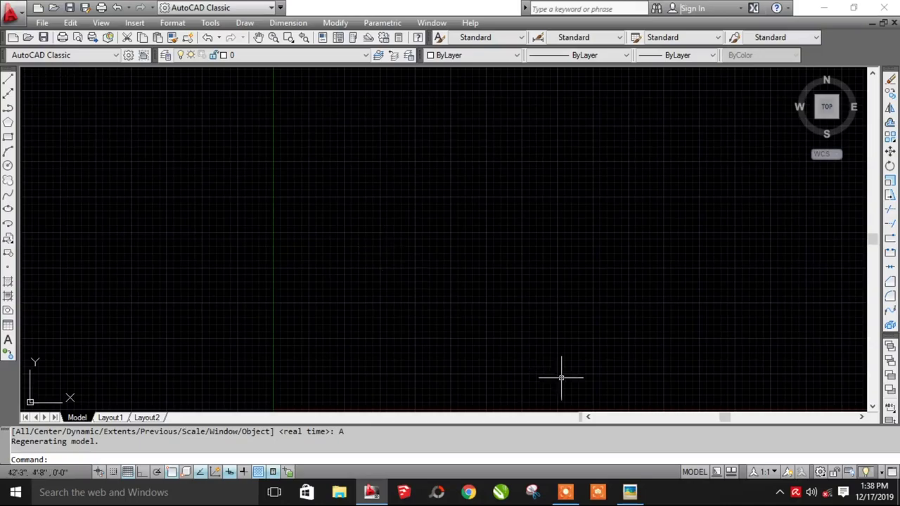
click(630, 492)
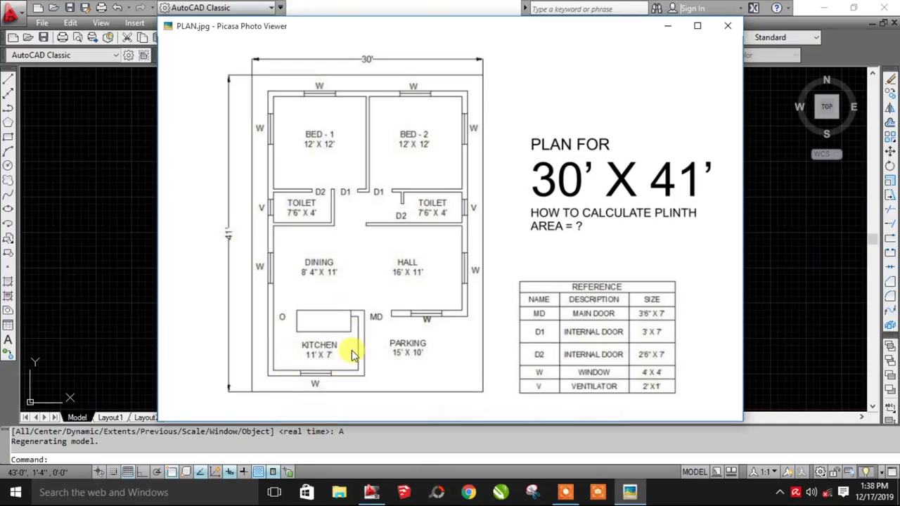
Step: Draw an 11' x 7' kitchen rectangle from a picked first corner
key(Escape)
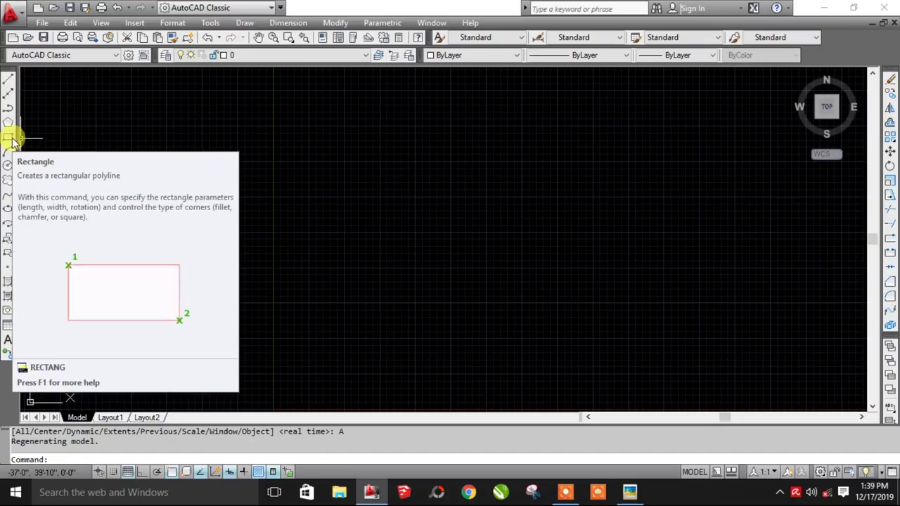
click(629, 492)
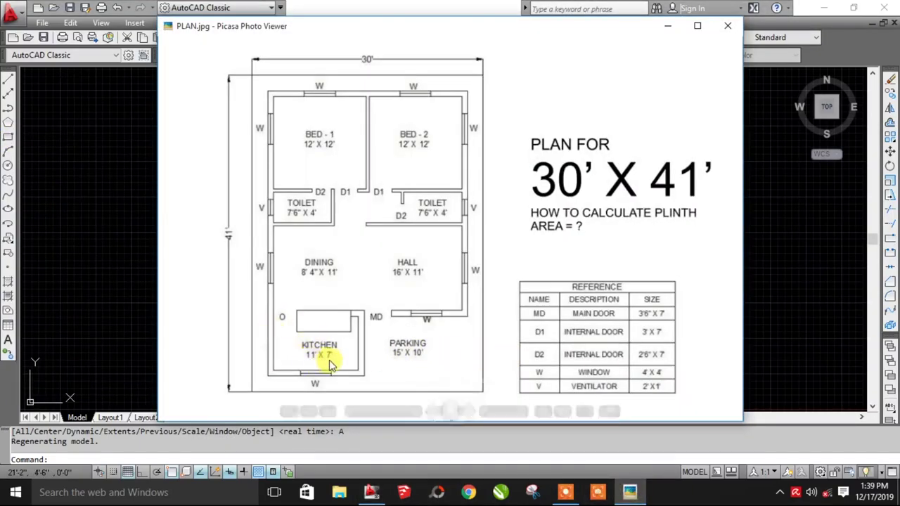
click(103, 176)
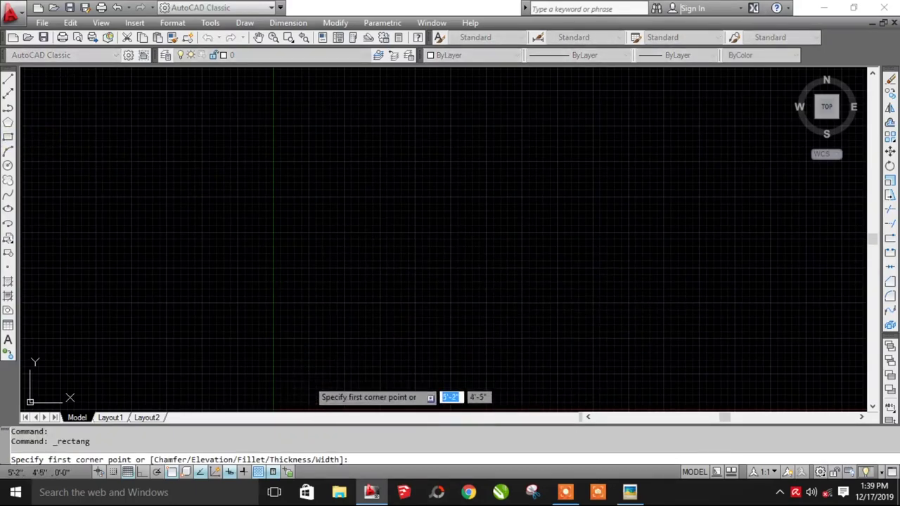
click(309, 380)
text(11)
key(Tab)
text(7)
key(Return)
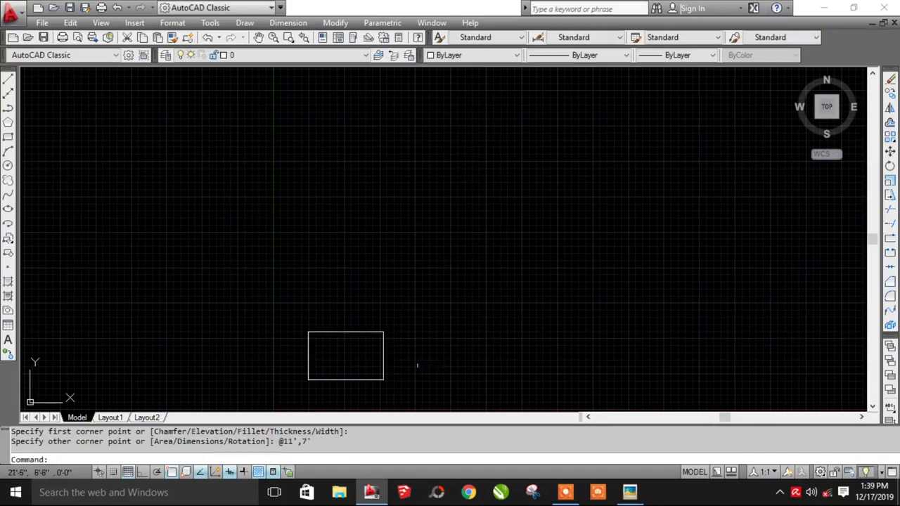
Step: Recheck the reference plan and start a new rectangle
click(629, 492)
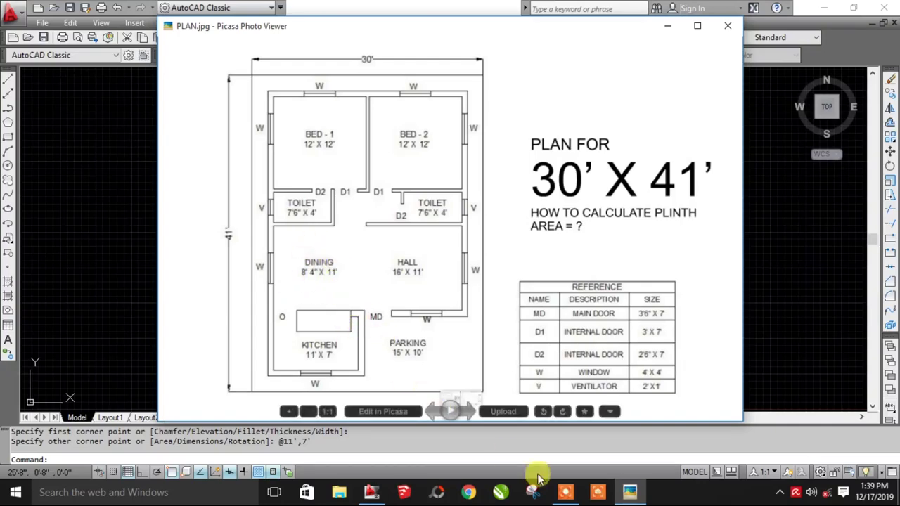
click(372, 494)
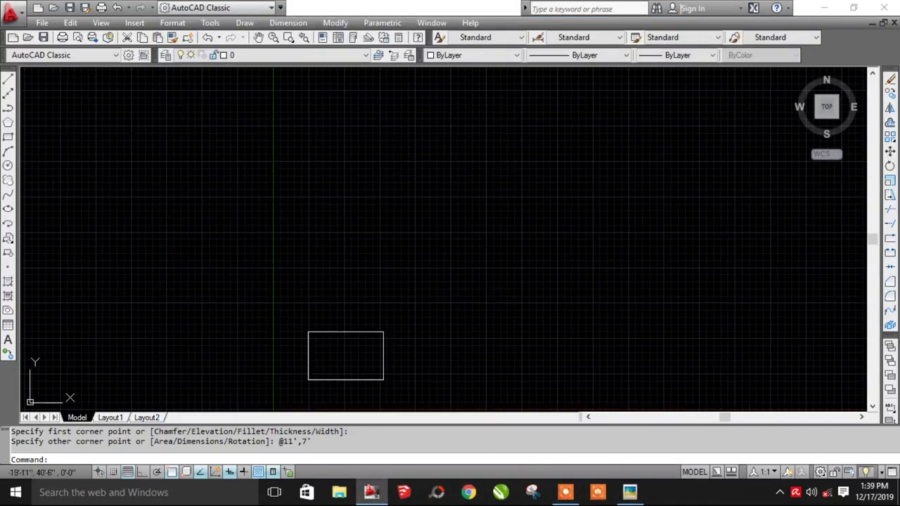
click(13, 138)
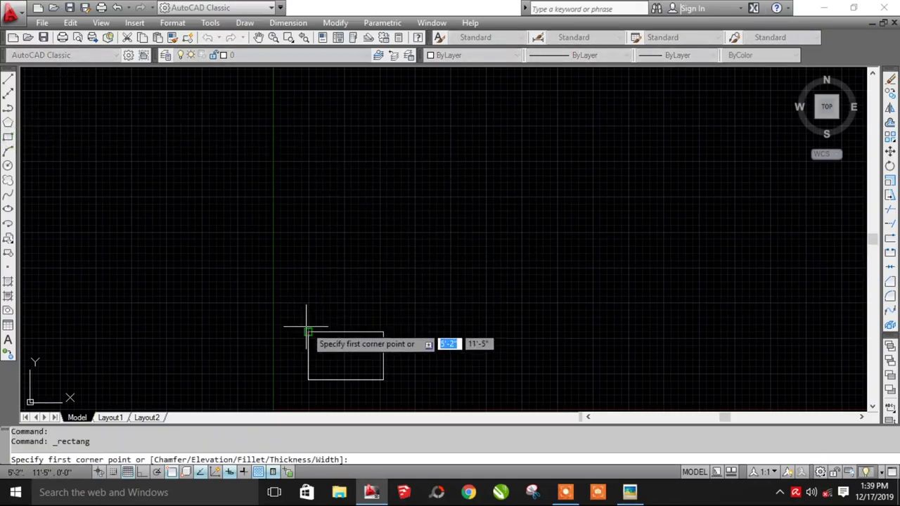
Step: Draw an 8'4" x 11' dining rectangle starting 9" above the kitchen corner
scroll(306, 322, up, 1)
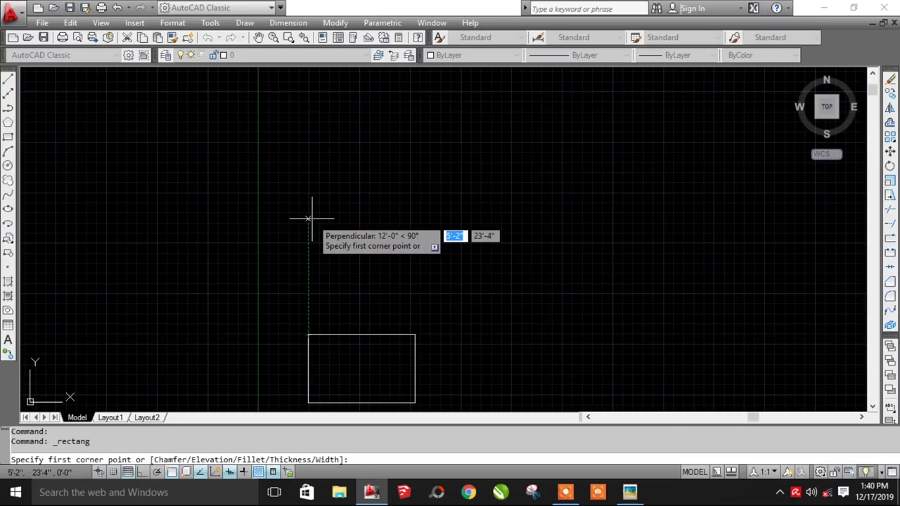
text(9')
key(Return)
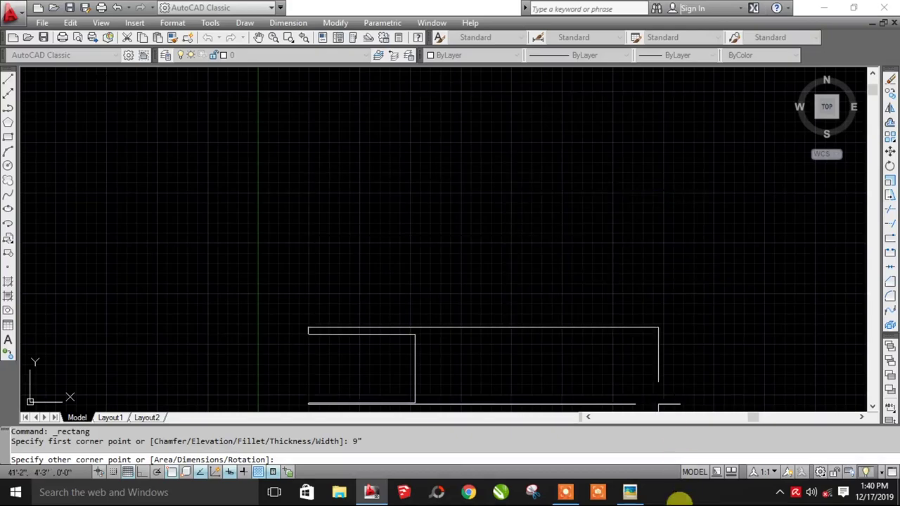
click(633, 493)
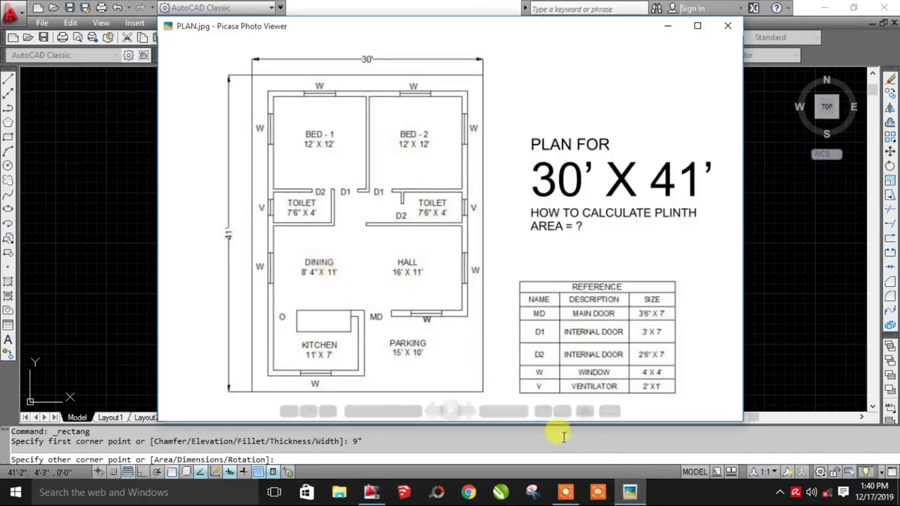
click(646, 493)
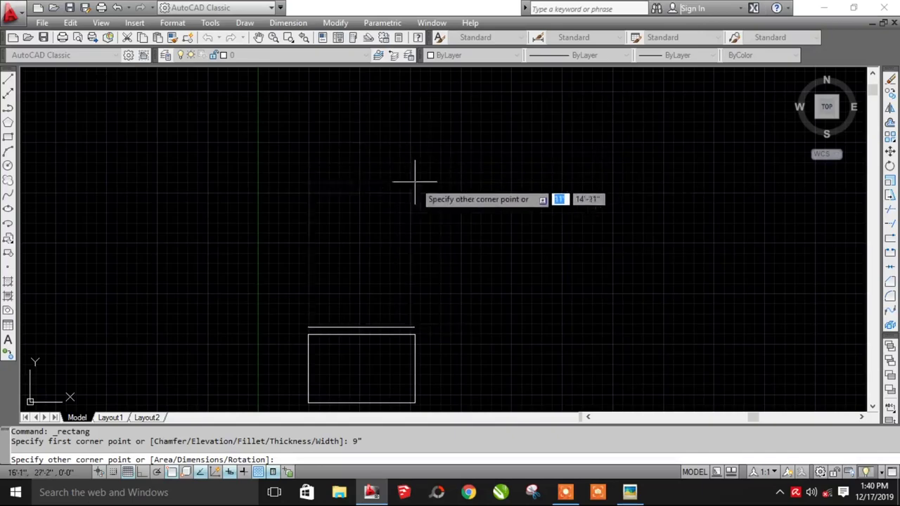
text(8)
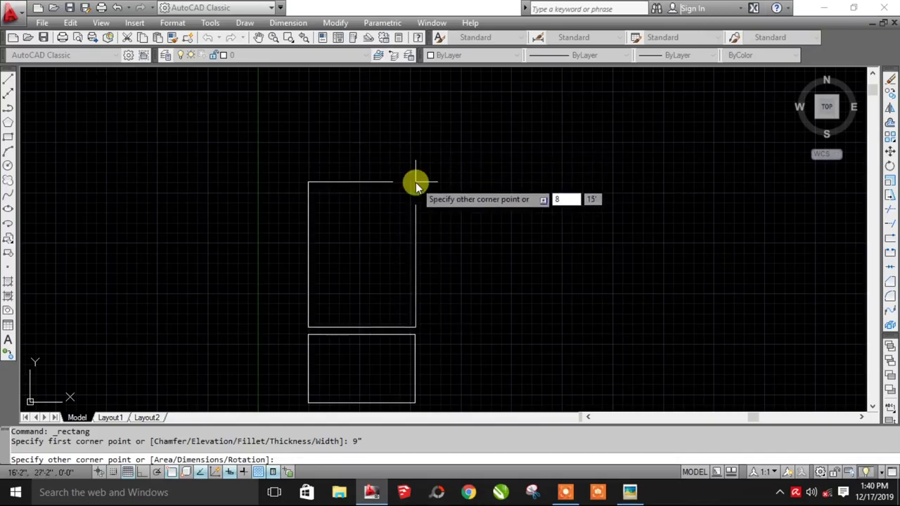
text(')
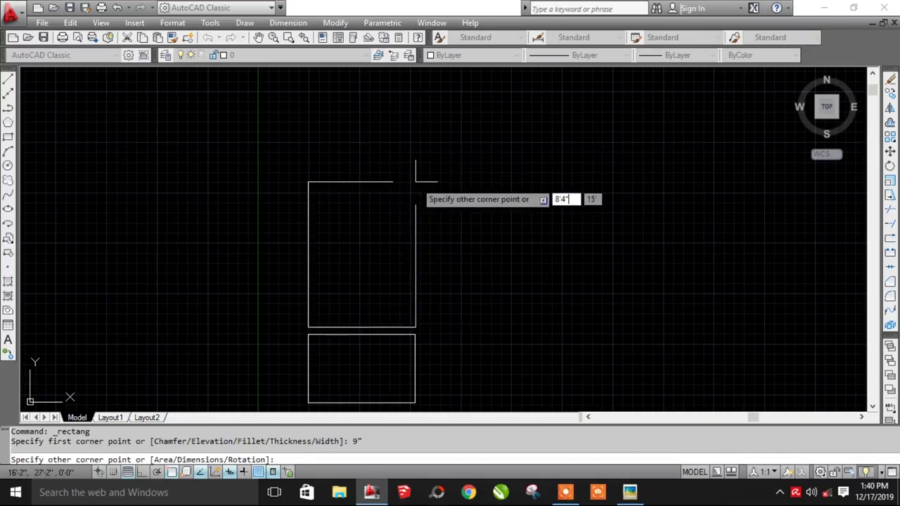
text(4")
key(Tab)
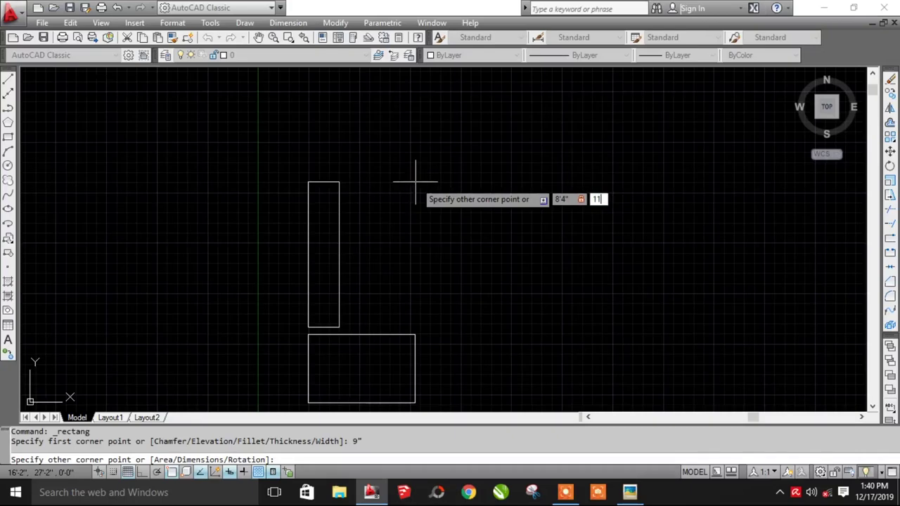
text(11')
key(Return)
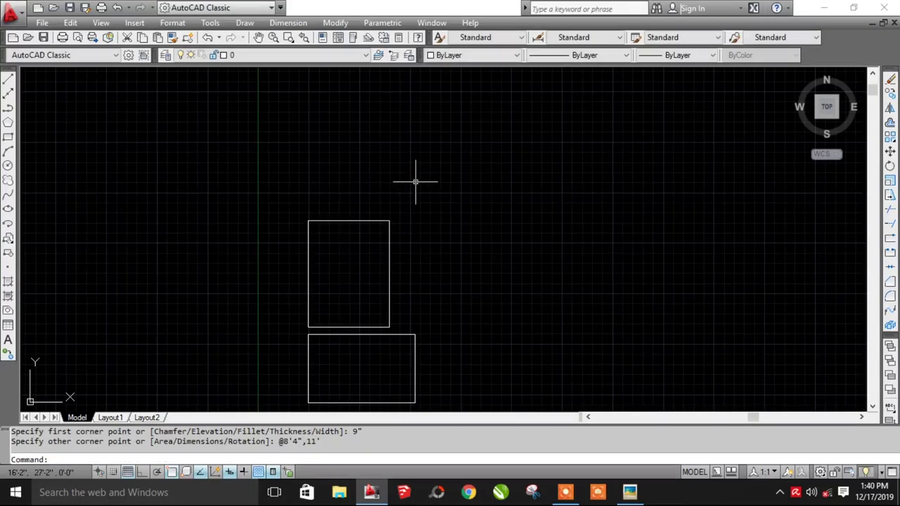
click(629, 492)
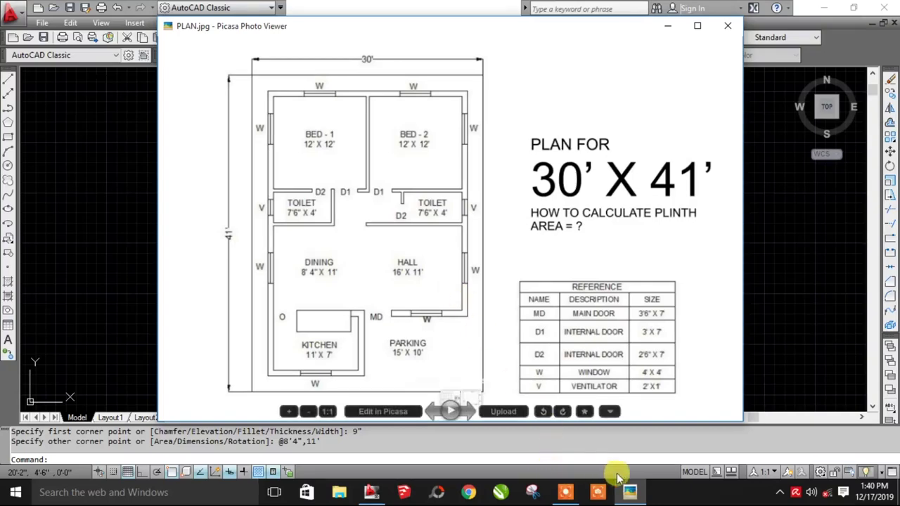
click(629, 492)
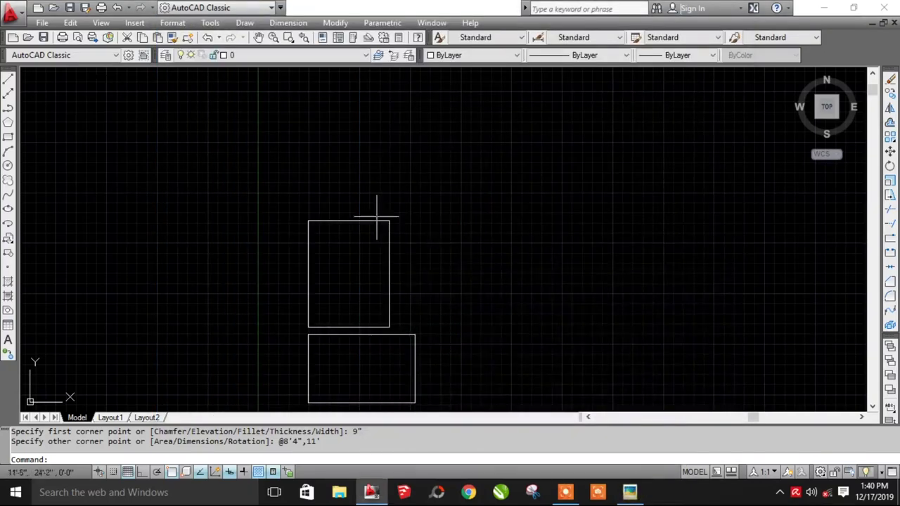
Step: Draw a 16' x 11' hall rectangle from the dining room's bottom-right corner
click(9, 139)
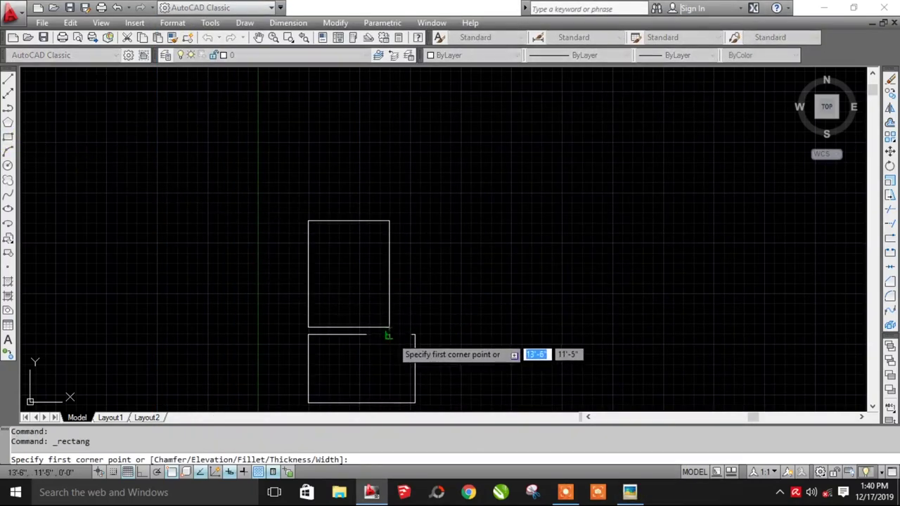
click(389, 328)
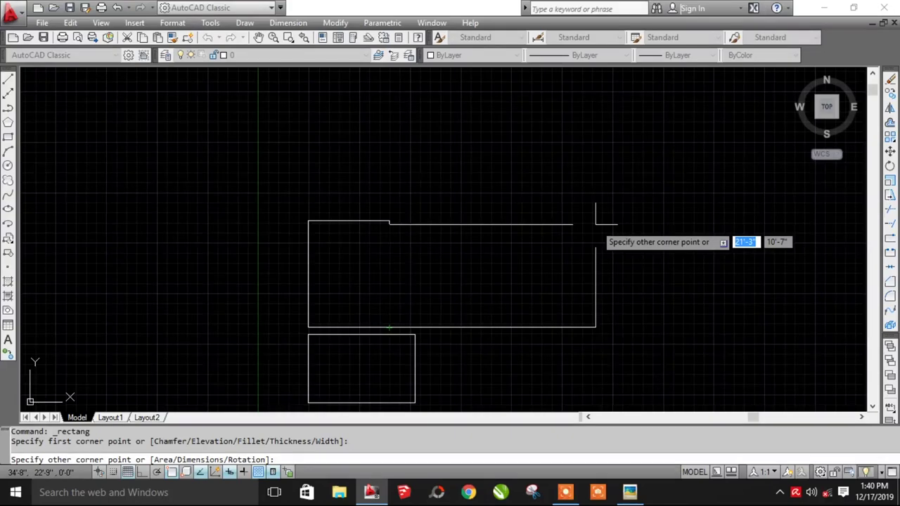
text(16)
key(Tab)
text(11)
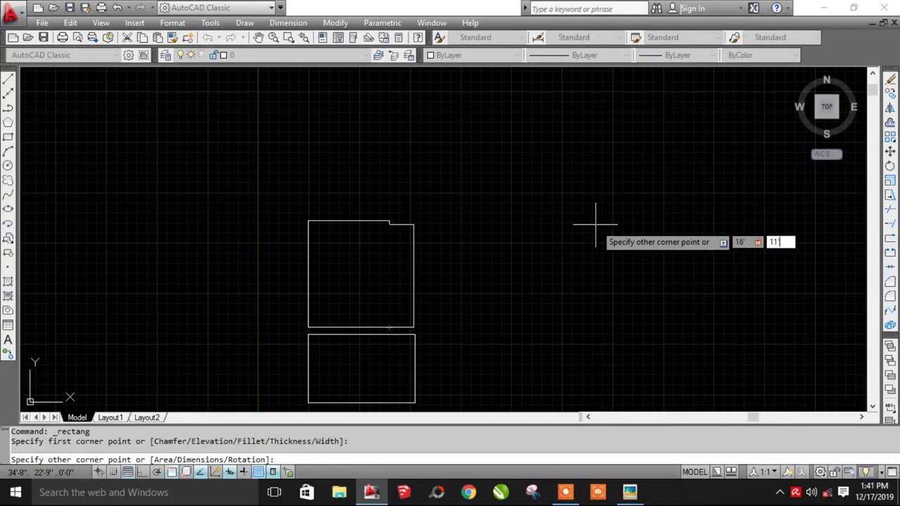
key(Return)
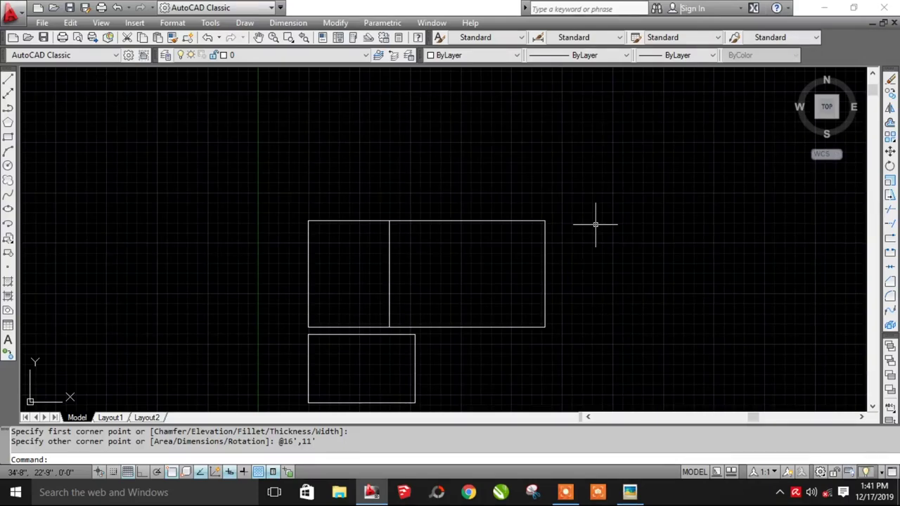
click(631, 492)
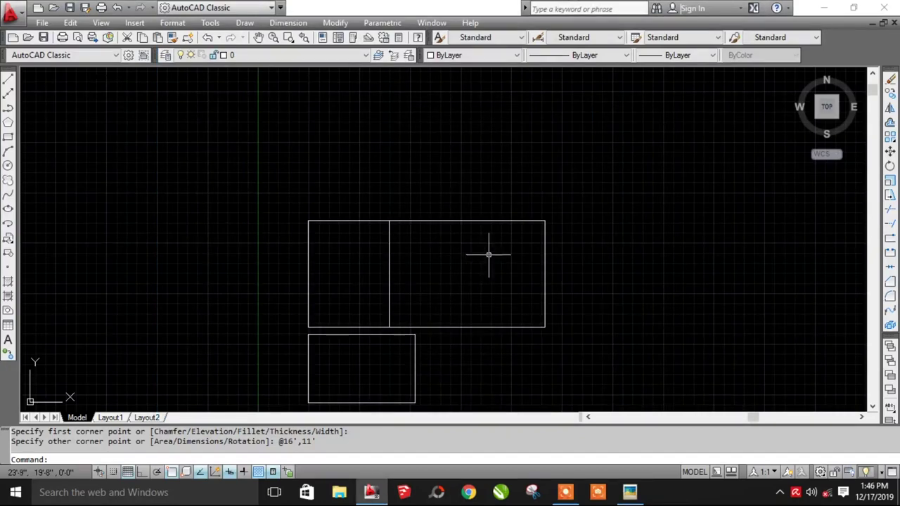
click(630, 492)
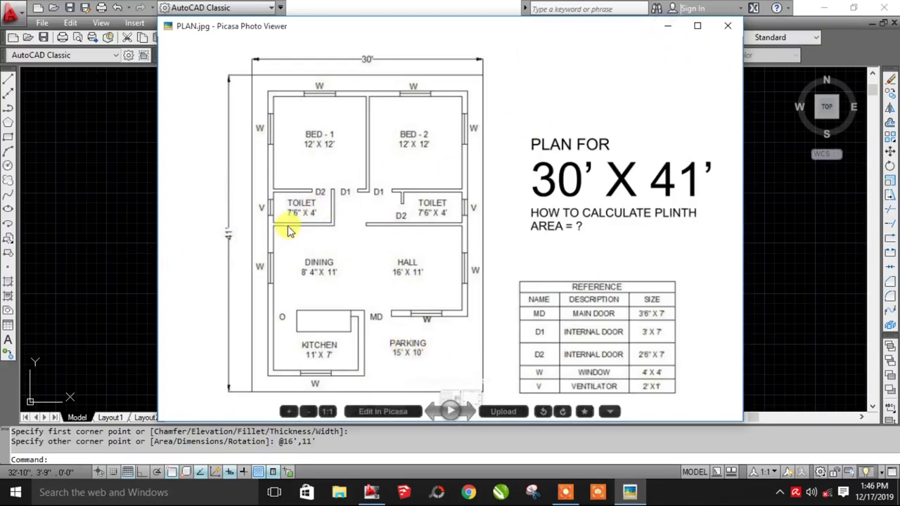
click(668, 26)
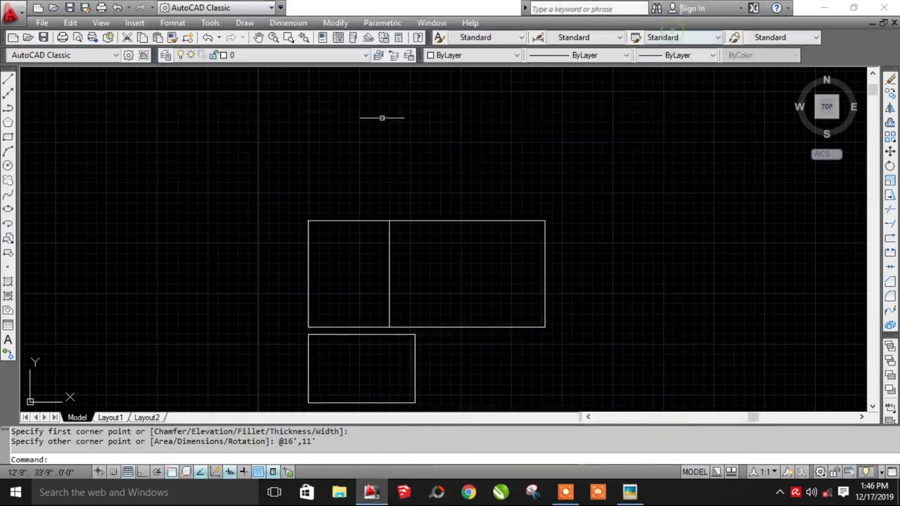
Step: Draw a 7'6" x 4' toilet rectangle starting 4" above the dining room
click(8, 138)
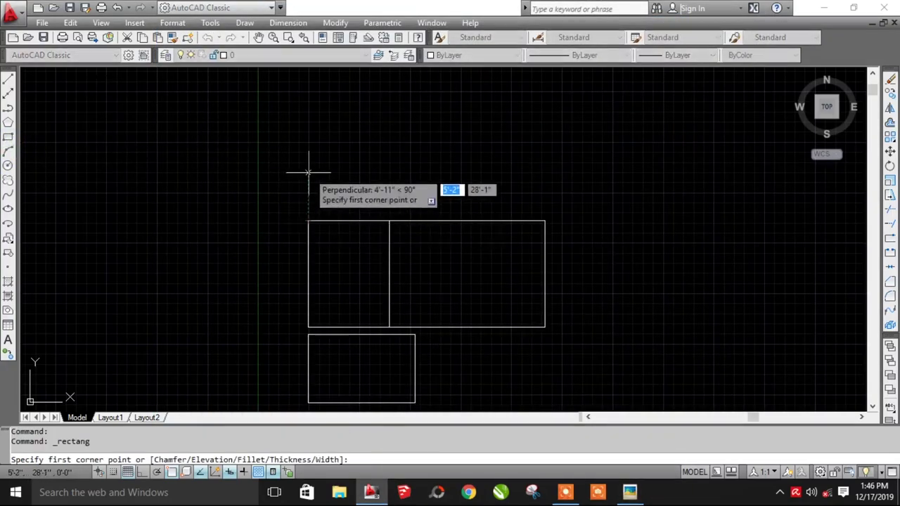
text(4)
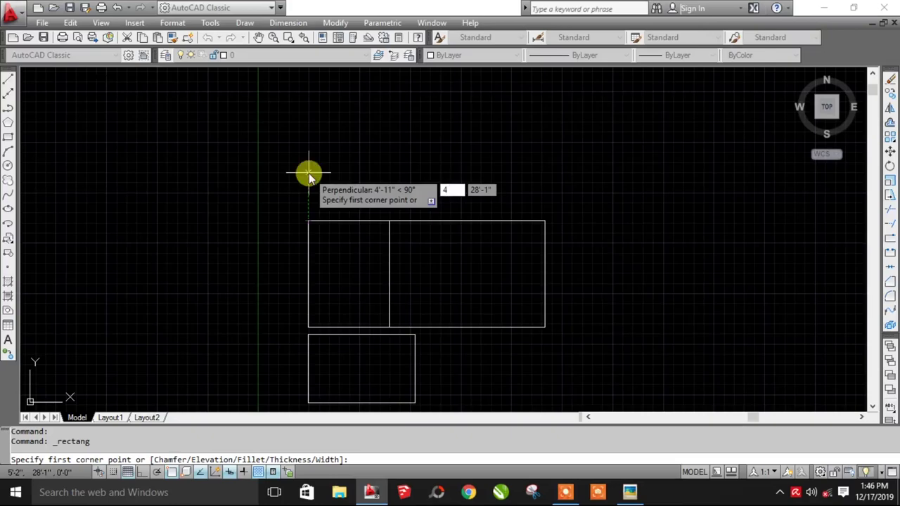
key(Return)
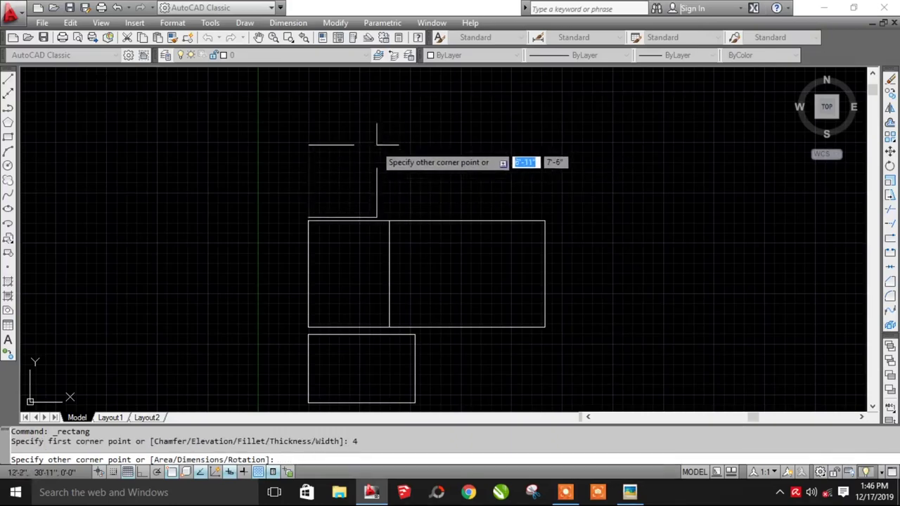
click(629, 492)
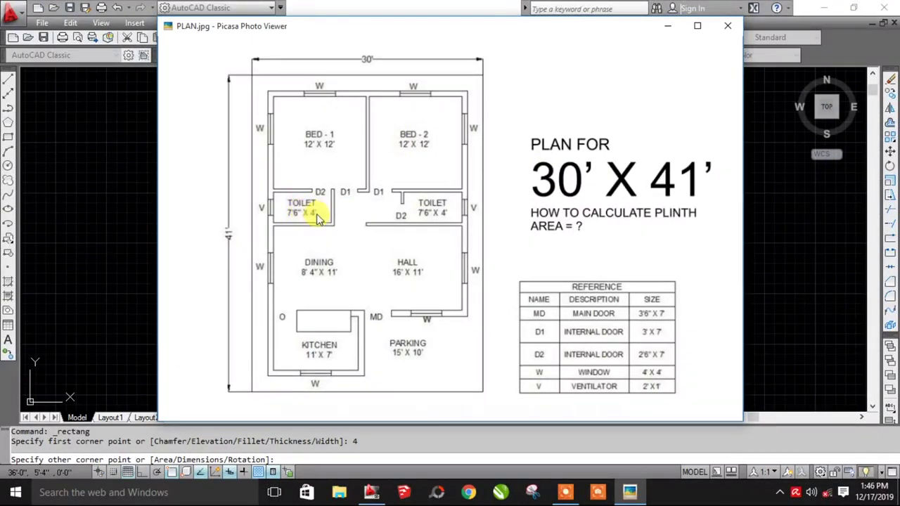
click(668, 25)
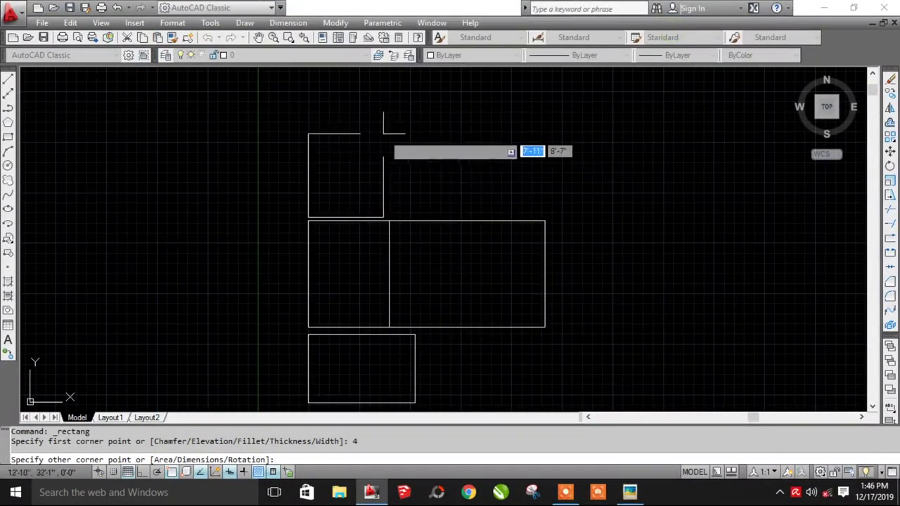
text(7'6")
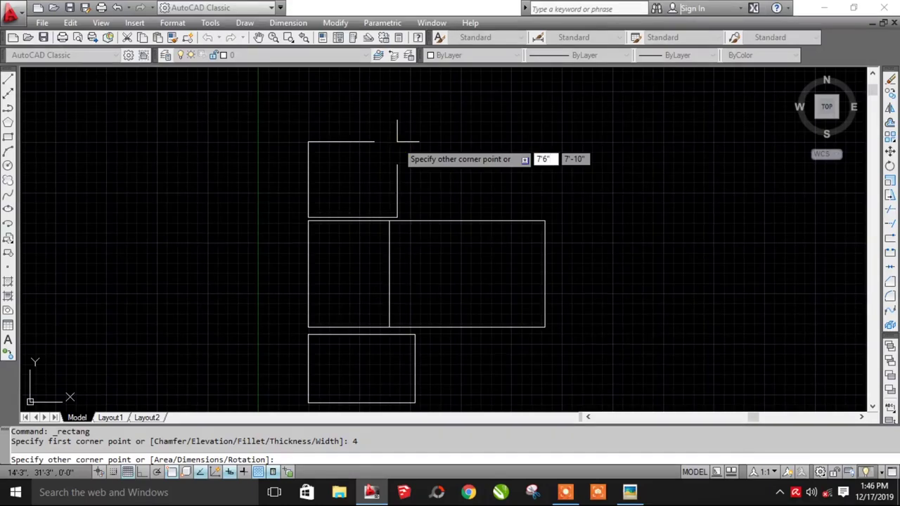
key(Tab)
text(4)
key(Return)
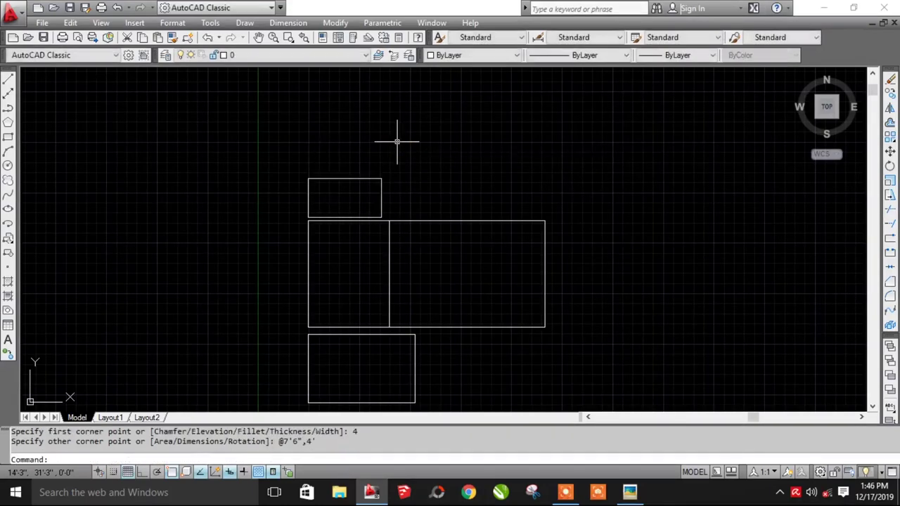
click(625, 492)
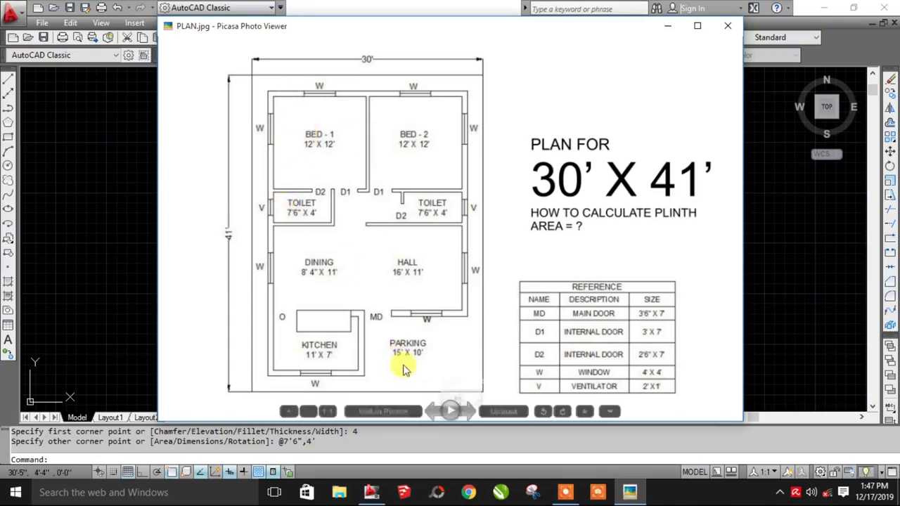
Step: Draw the first 12' x 12' bedroom square starting 4 above the toilet rectangle
click(371, 492)
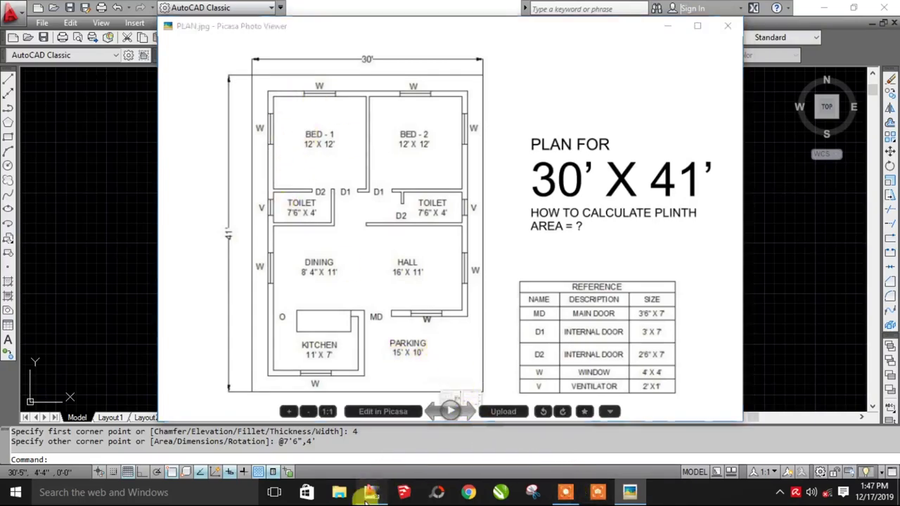
click(10, 138)
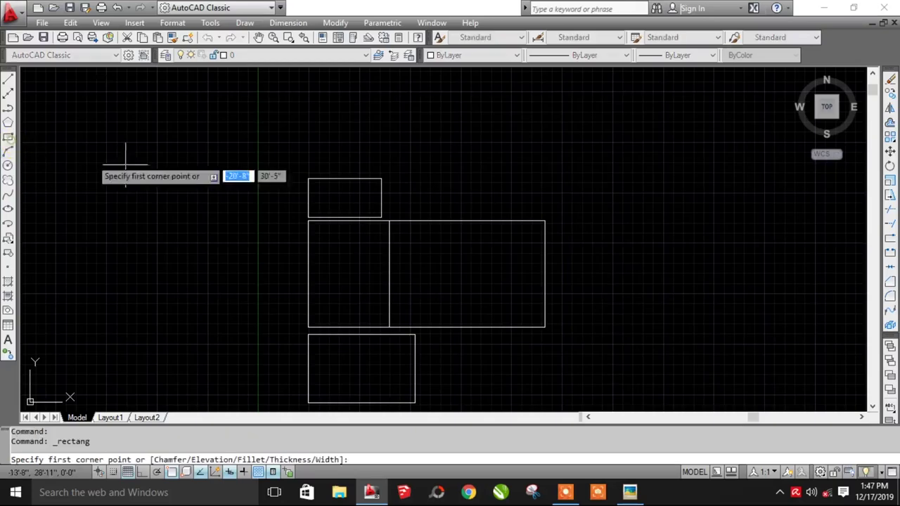
middle_drag(124, 151, 122, 172)
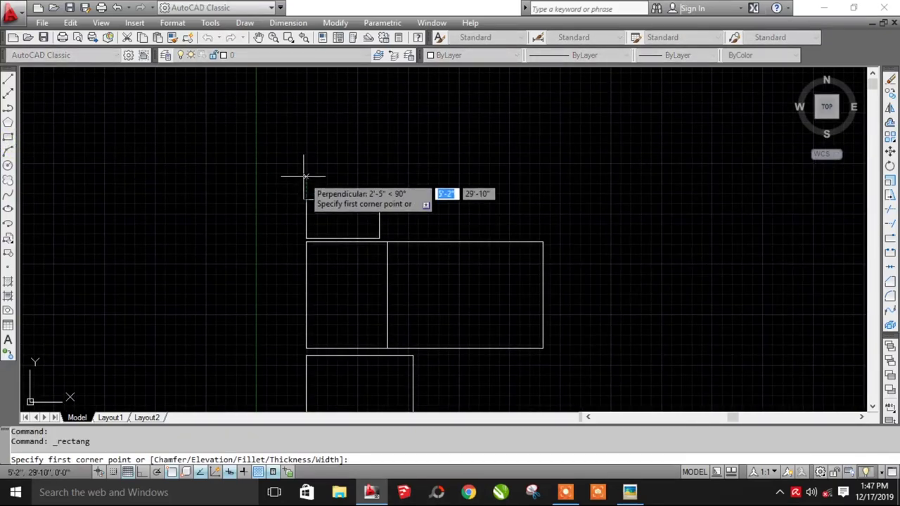
text(4)
key(Return)
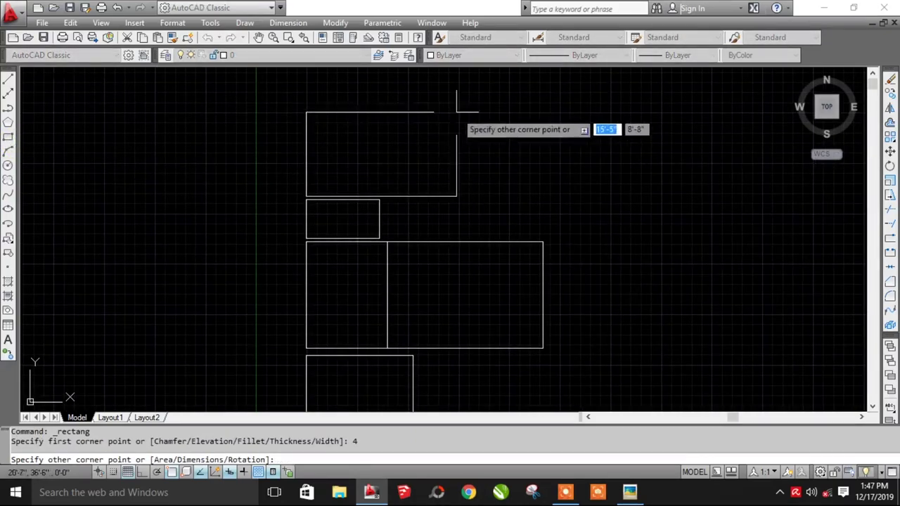
text(12')
key(Tab)
text(12)
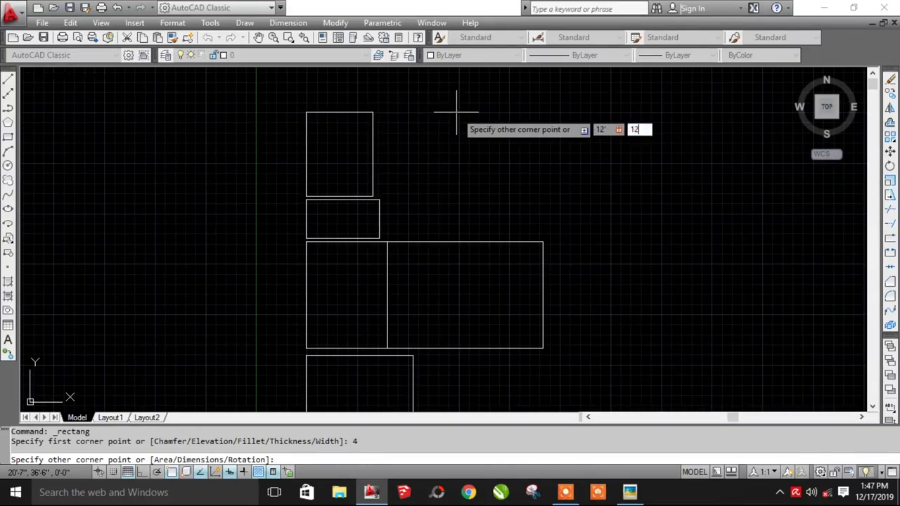
text(')
key(Return)
middle_drag(438, 263, 412, 287)
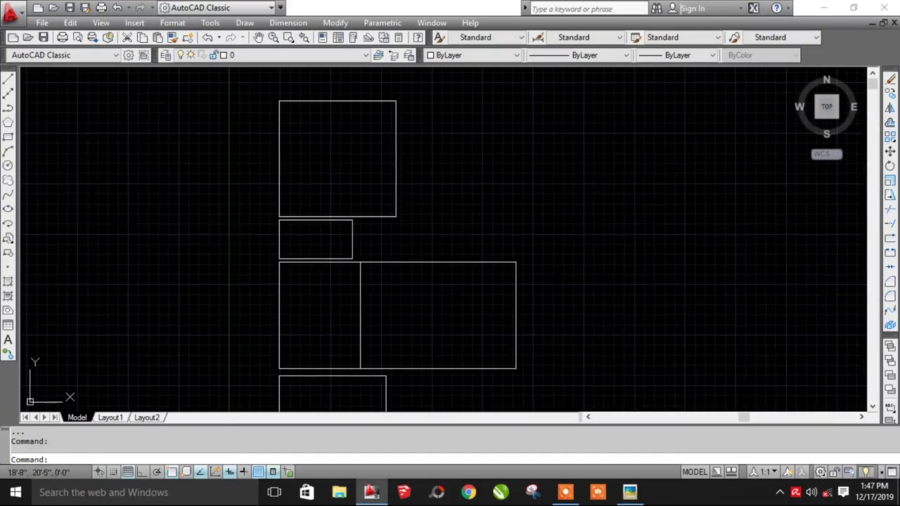
Step: Draw a second 12' x 12' bedroom square 4 to the right of the first
click(8, 137)
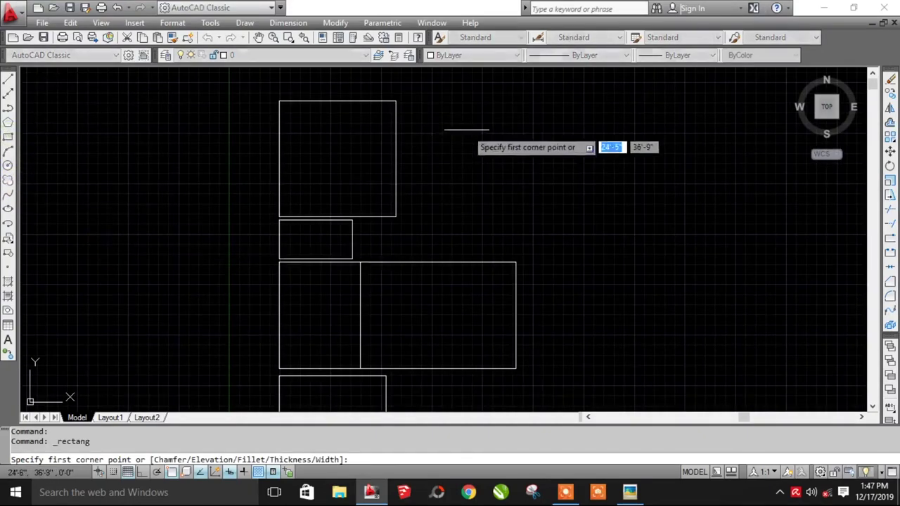
middle_drag(452, 136, 410, 154)
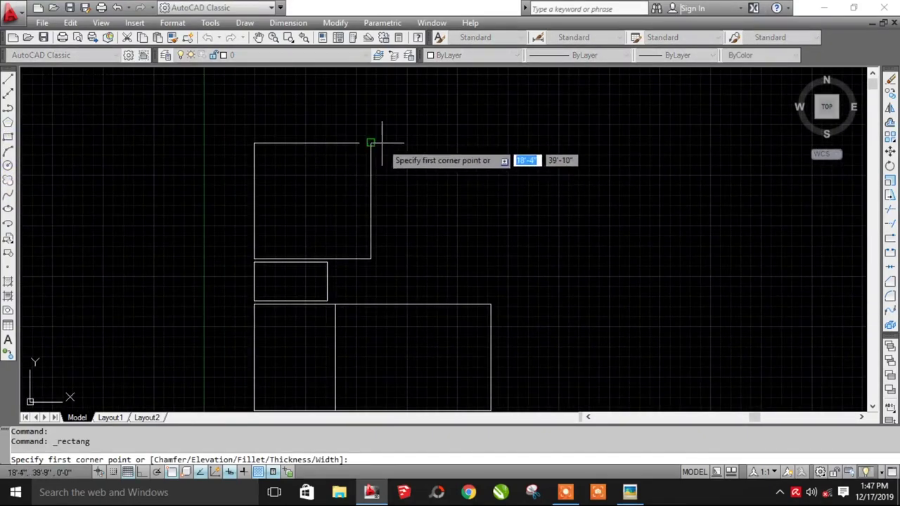
middle_drag(378, 143, 318, 205)
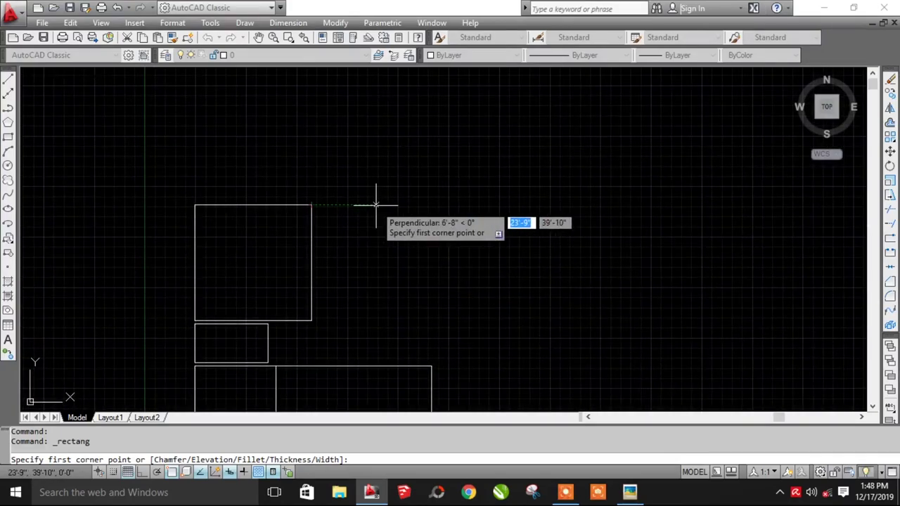
key(Return)
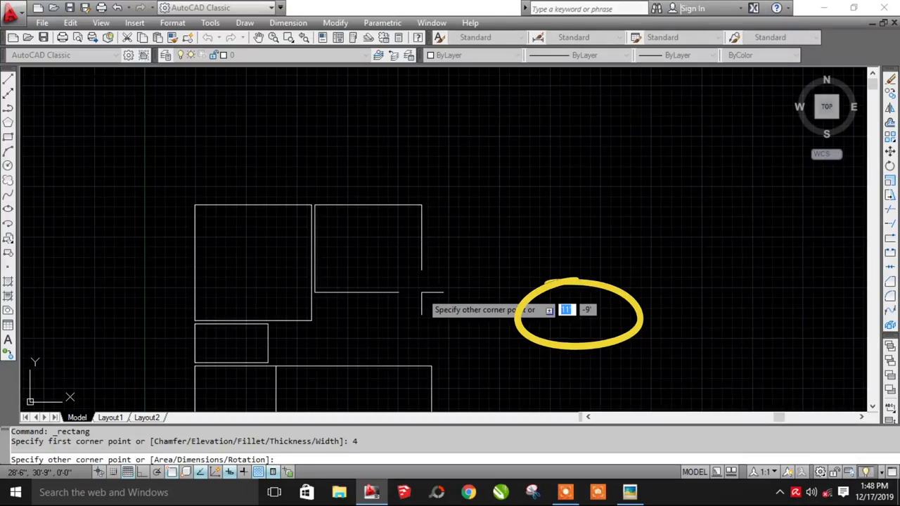
text(12)
key(Tab)
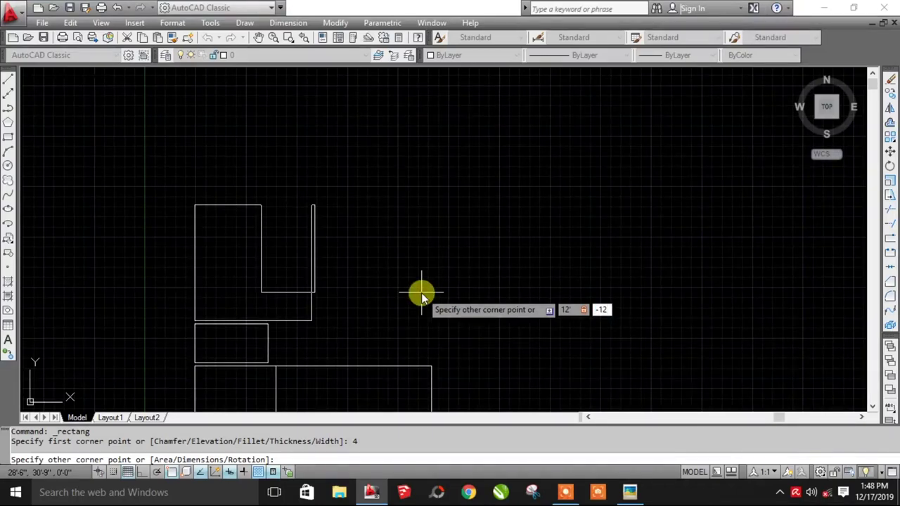
key(Return)
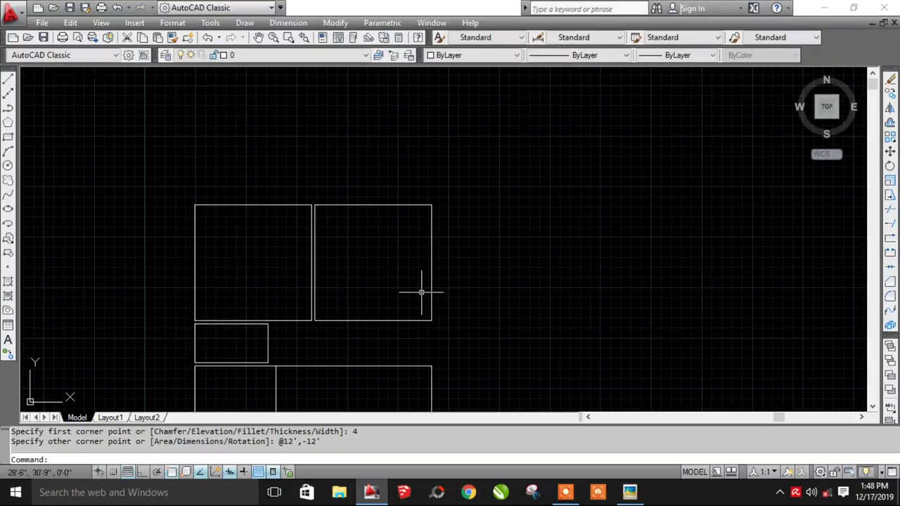
middle_drag(437, 325, 495, 164)
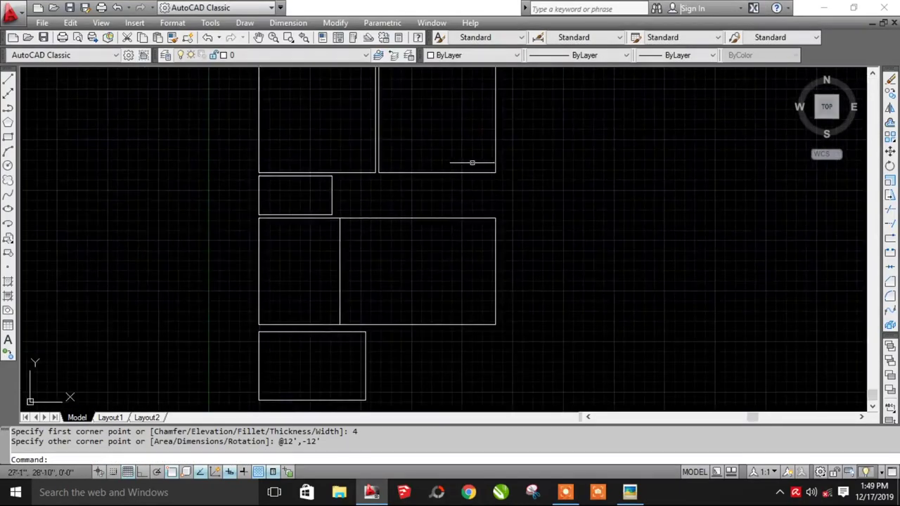
click(629, 492)
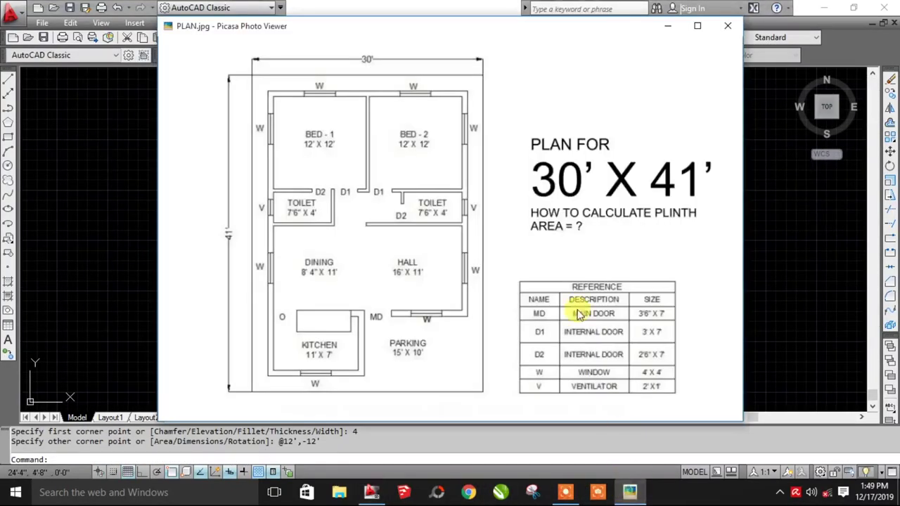
Step: Zoom in and window-select the small toilet rectangle
click(372, 492)
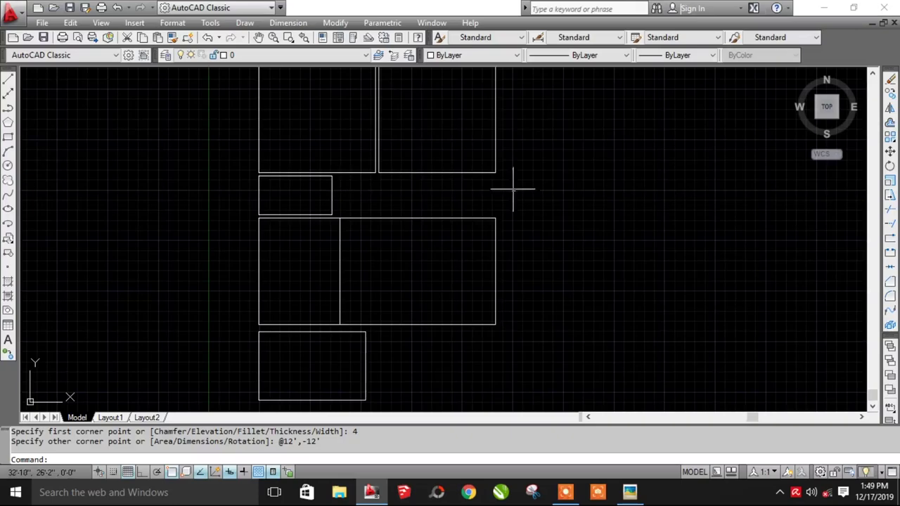
middle_drag(329, 201, 315, 277)
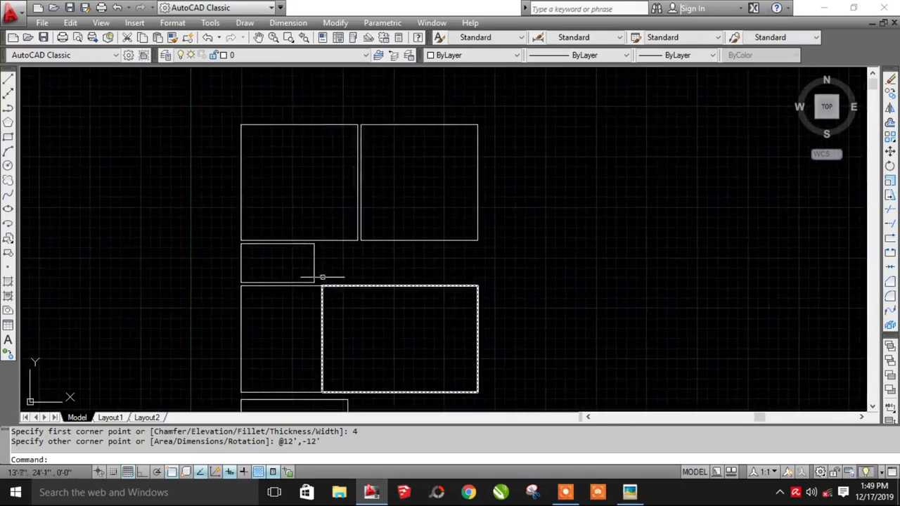
scroll(312, 267, up, 2)
click(334, 272)
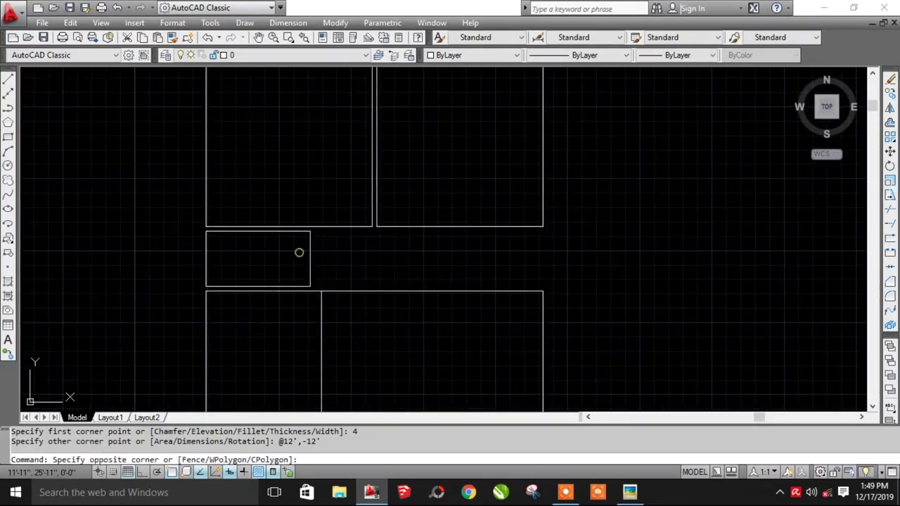
click(299, 251)
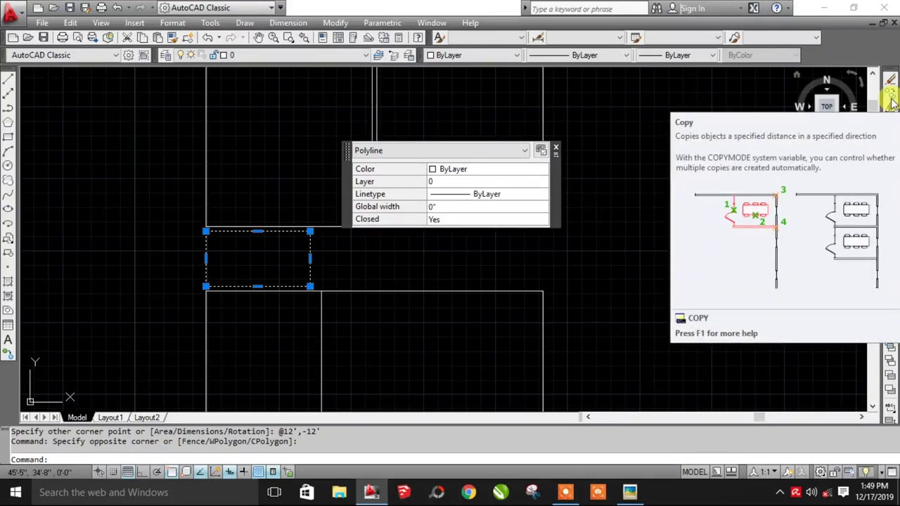
Step: Copy the toilet rectangle 16'-10" right to Bed-2's lower-right corner, with Ortho on
click(890, 93)
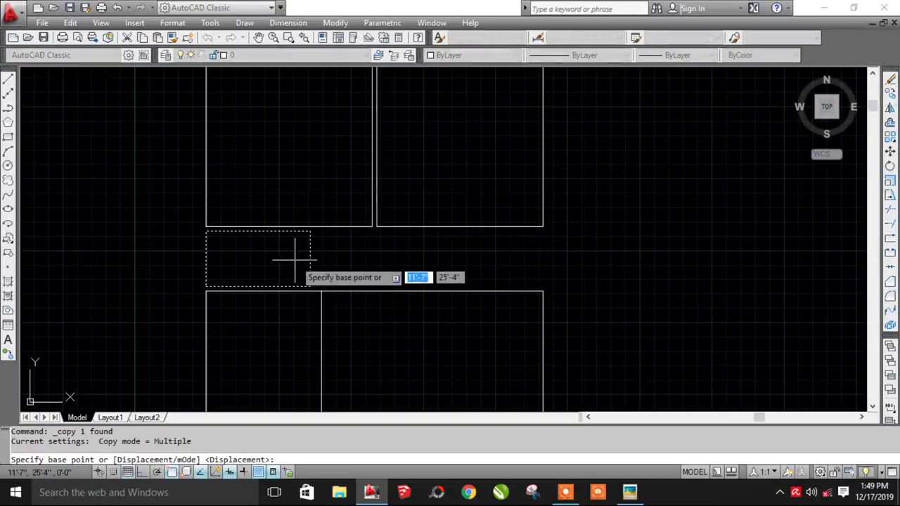
scroll(302, 243, up, 2)
scroll(307, 240, up, 2)
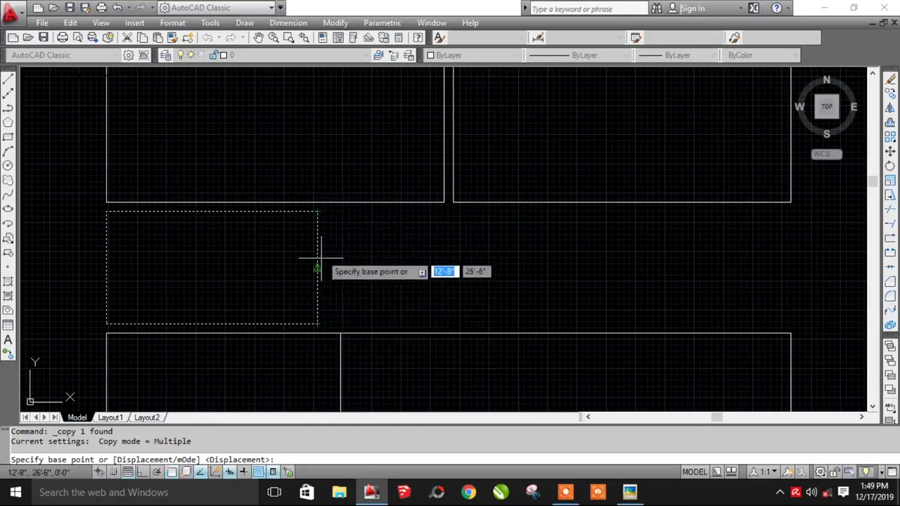
click(317, 211)
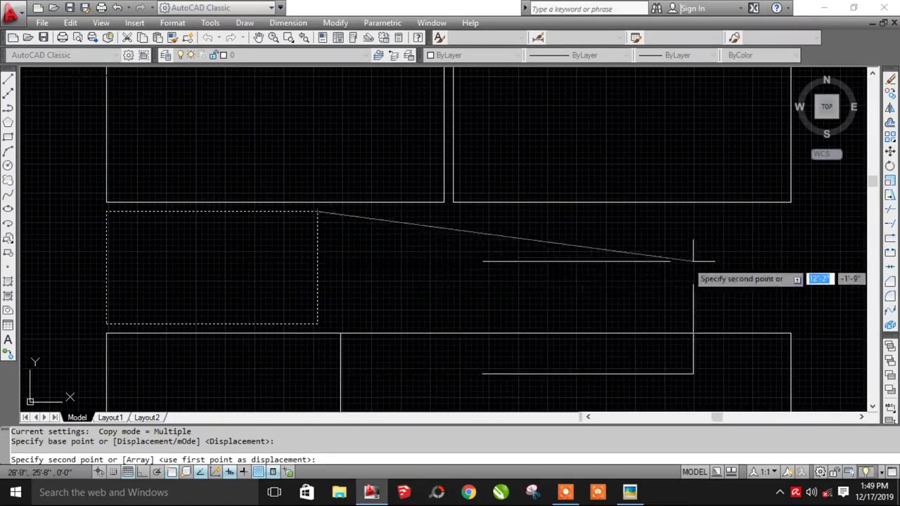
scroll(785, 211, up, 4)
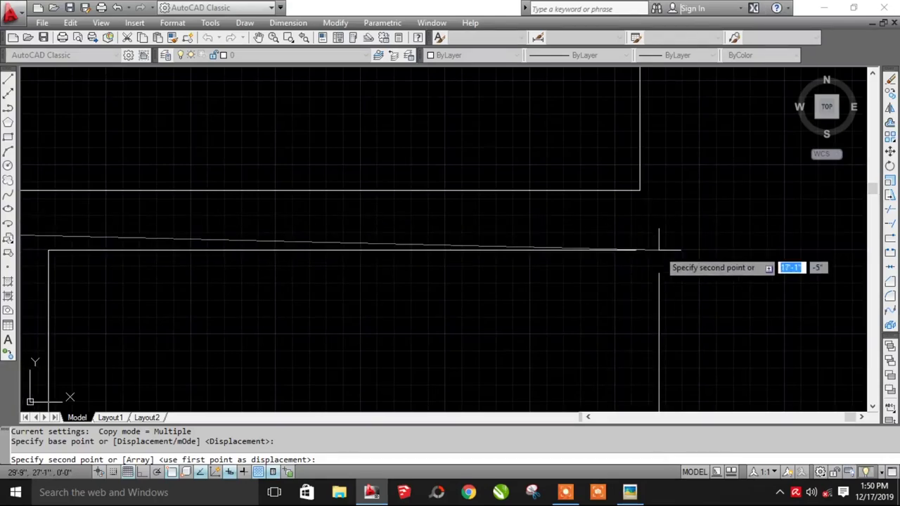
click(143, 472)
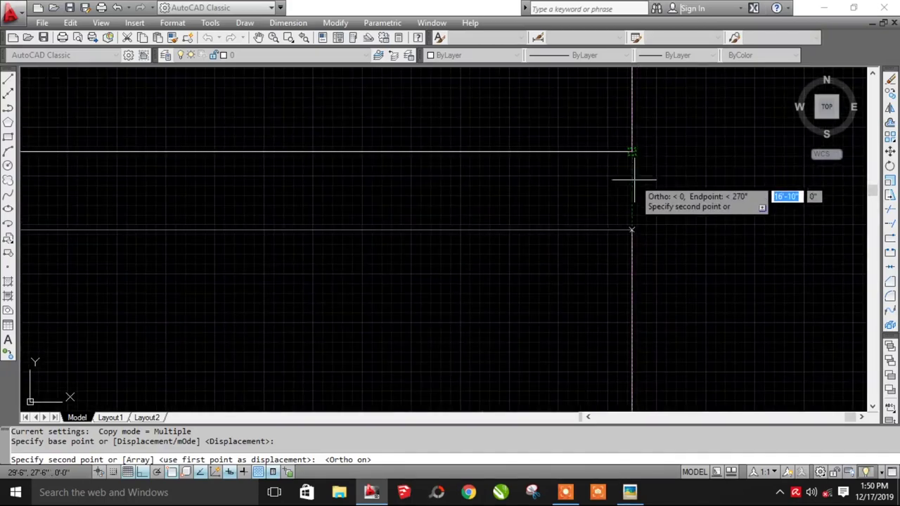
click(635, 198)
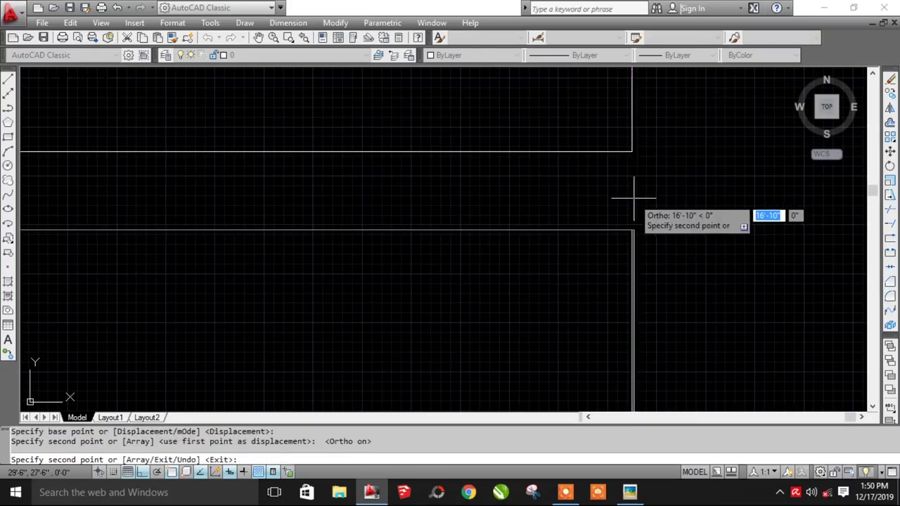
scroll(703, 267, down, 2)
key(Escape)
scroll(642, 201, down, 4)
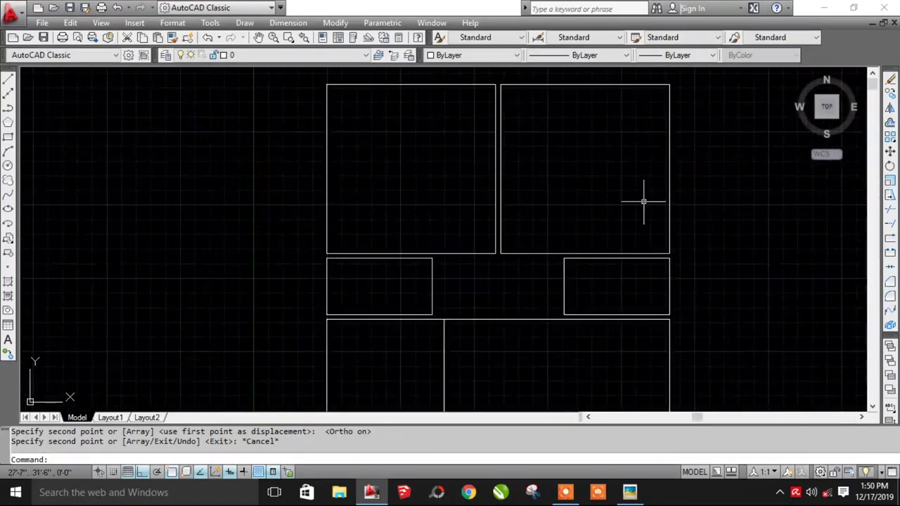
mouse_move(682, 273)
middle_down()
mouse_move(643, 255)
mouse_move(595, 298)
mouse_move(591, 346)
middle_up()
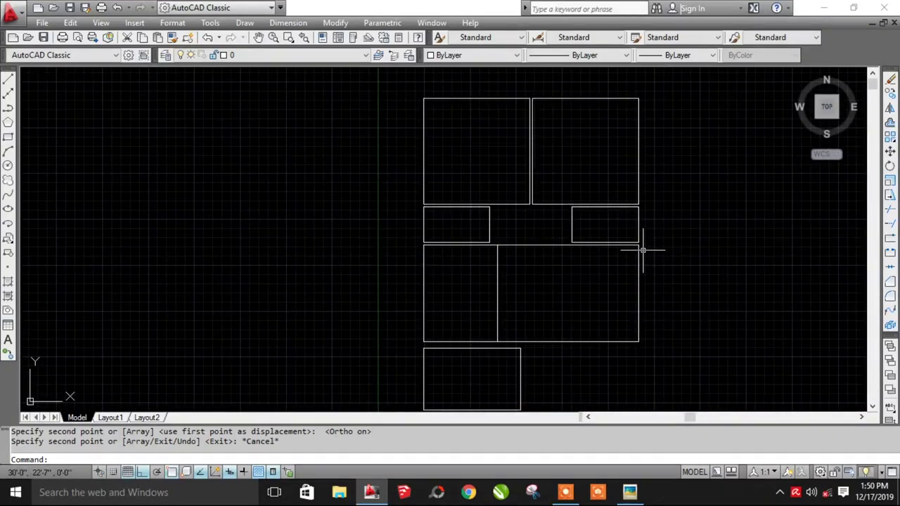
click(630, 492)
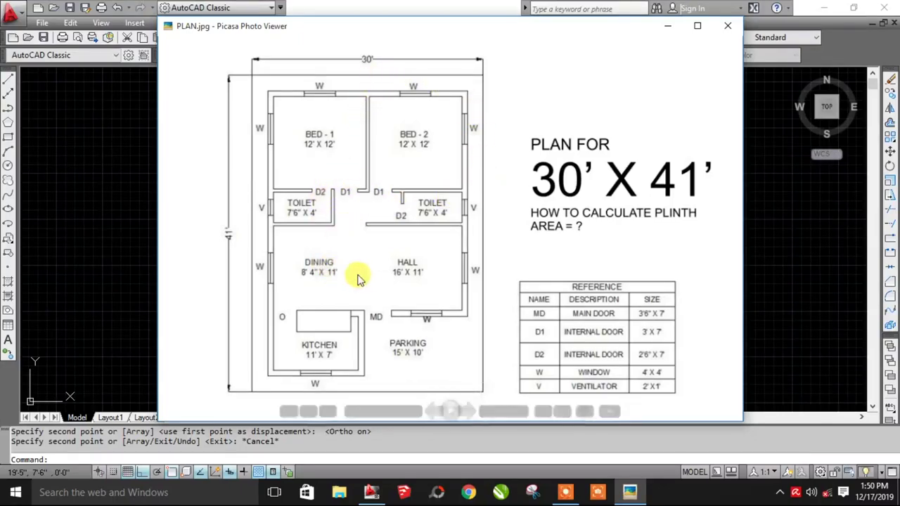
click(382, 486)
scroll(514, 266, down, 3)
scroll(508, 271, up, 2)
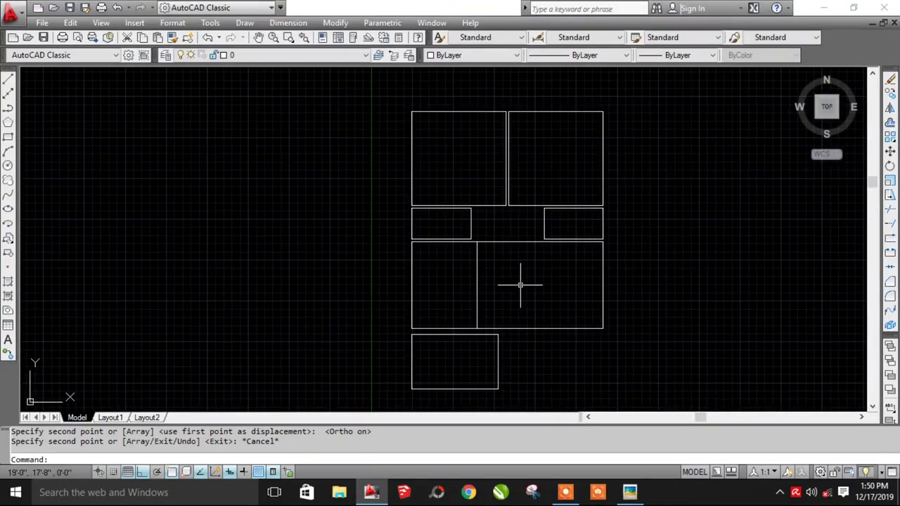
text(o)
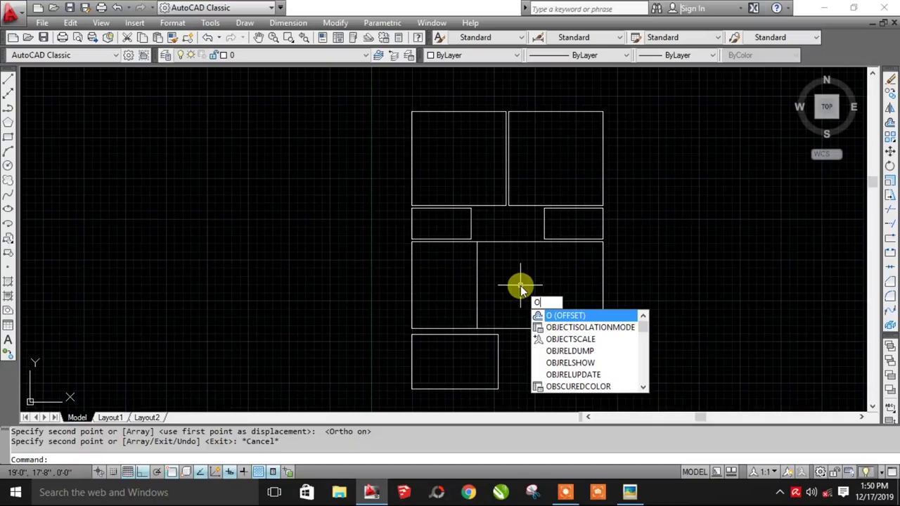
Step: Start a 9-unit offset, then undo and abandon it
key(Return)
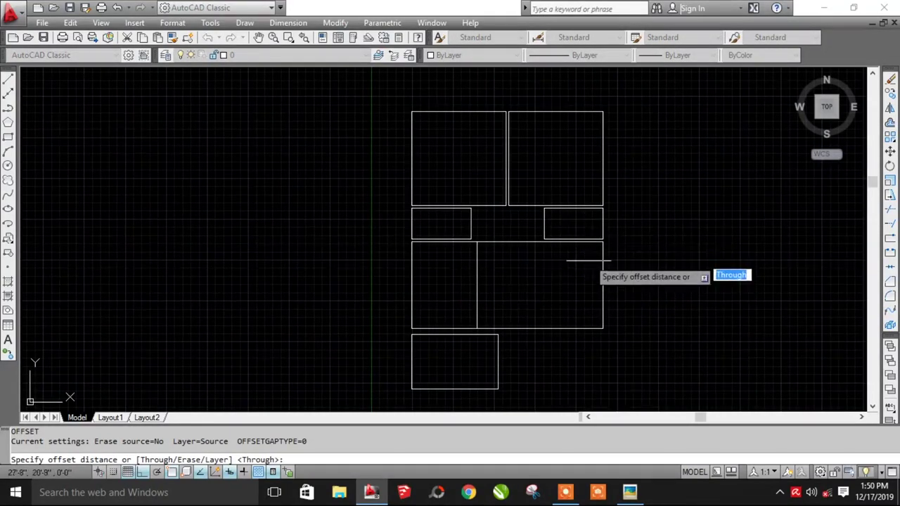
text(9)
key(Return)
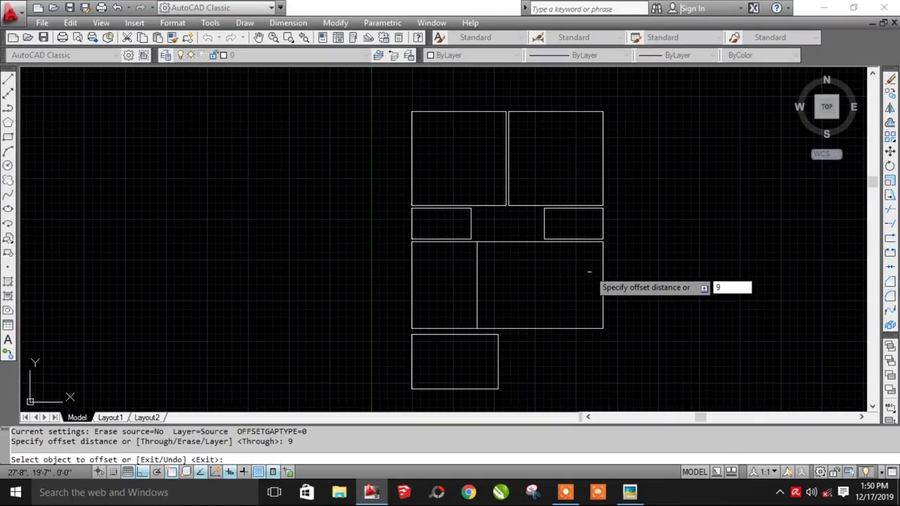
key(ctrl+z)
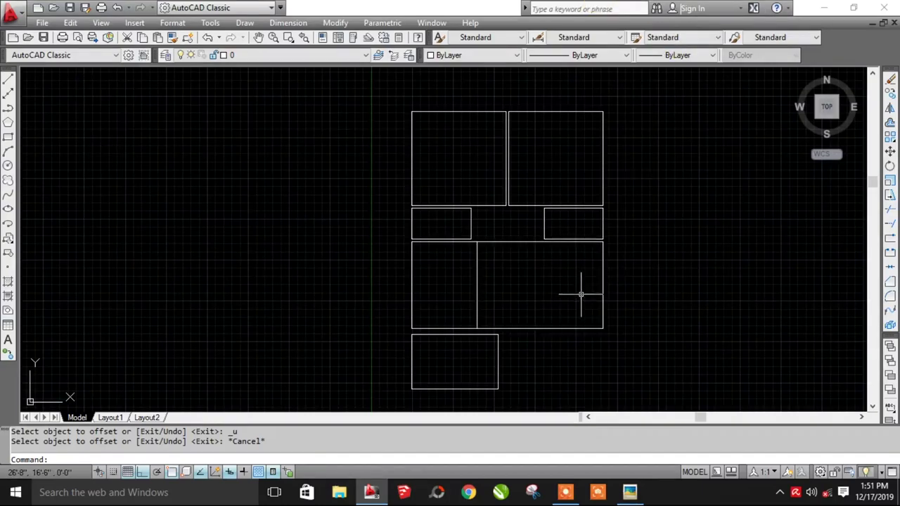
Step: Test-select the bottom and upper-right rectangles, clear the selection, and recentre the whole plan
click(506, 384)
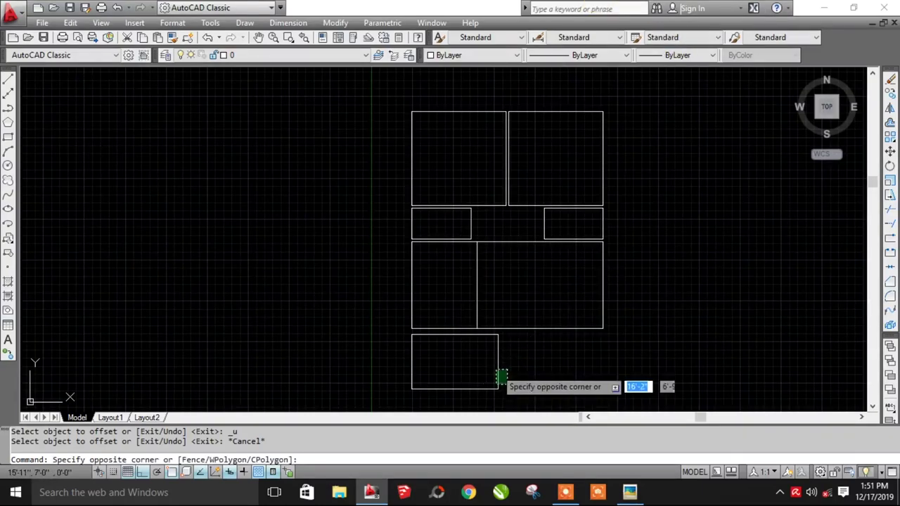
click(496, 378)
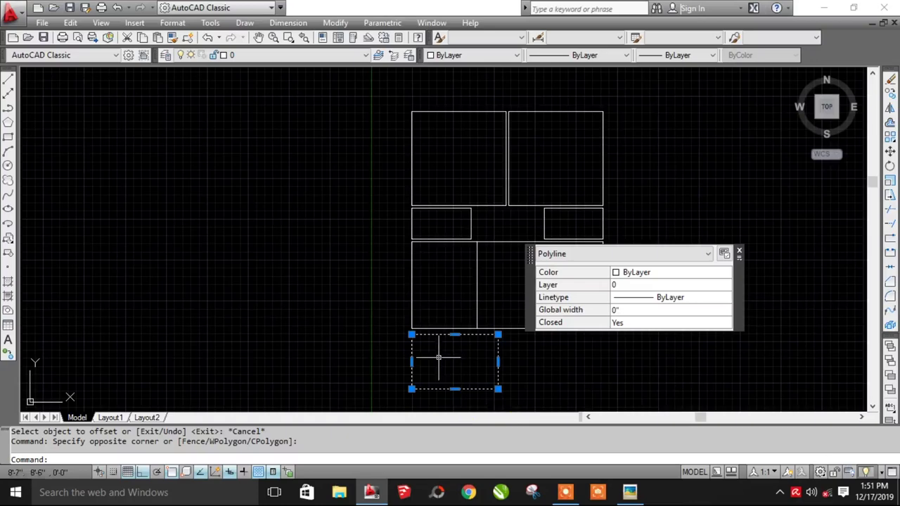
key(Escape)
click(554, 139)
click(538, 91)
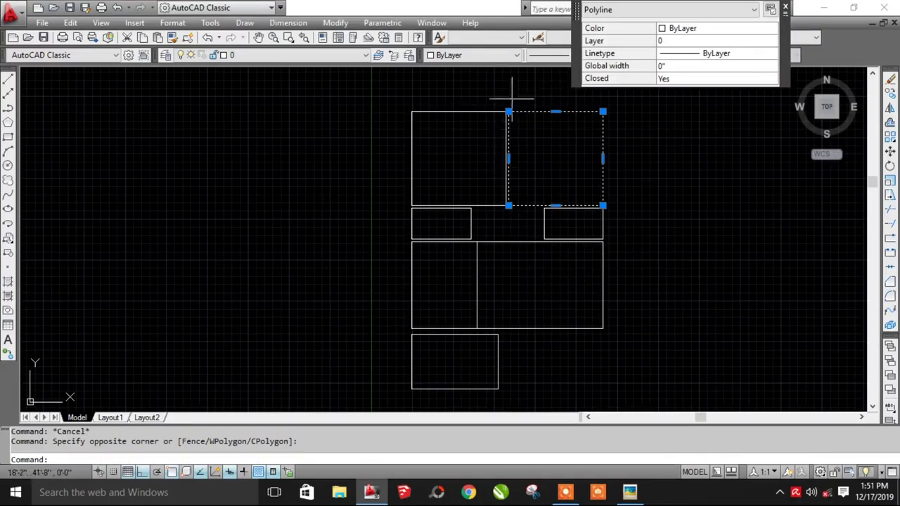
key(Escape)
click(556, 111)
key(Escape)
scroll(552, 164, up, 2)
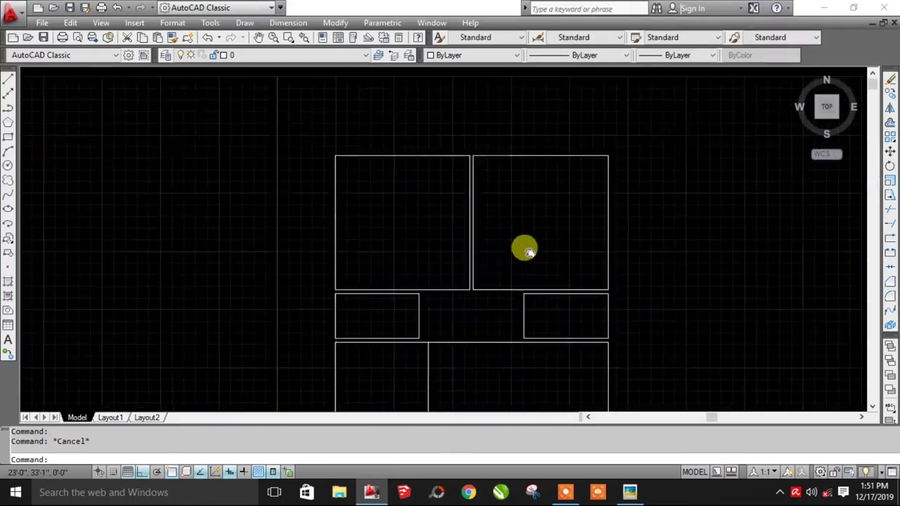
middle_drag(459, 135, 441, 206)
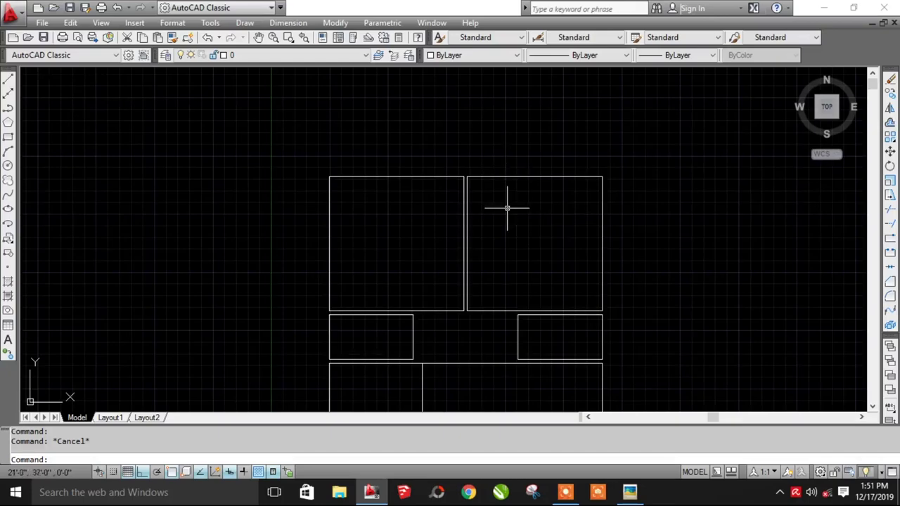
scroll(507, 208, down, 4)
scroll(516, 241, up, 2)
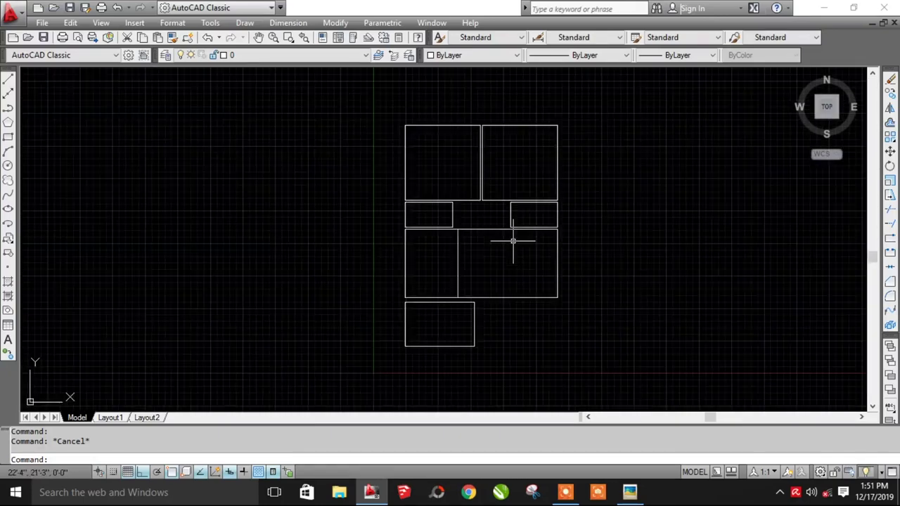
middle_drag(516, 241, 503, 268)
Step: Window-select all seven room rectangles and explode them with X
click(605, 388)
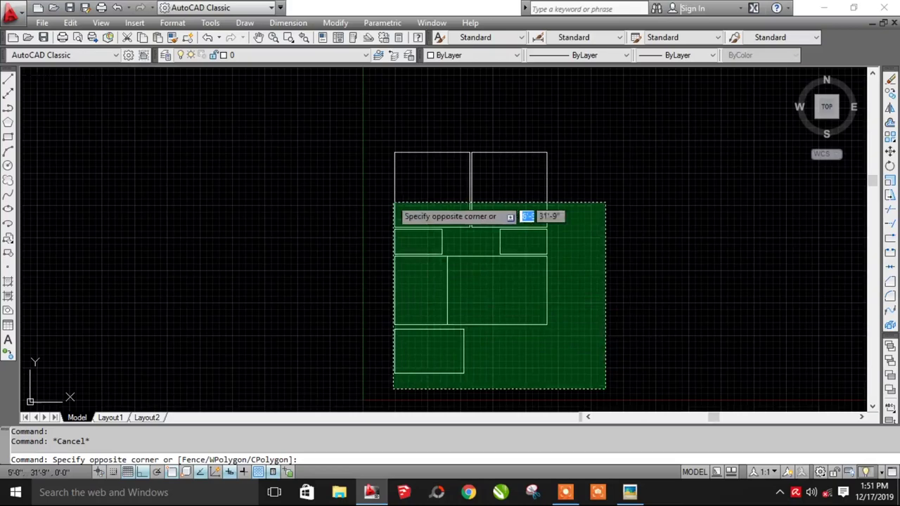
click(357, 116)
text(x)
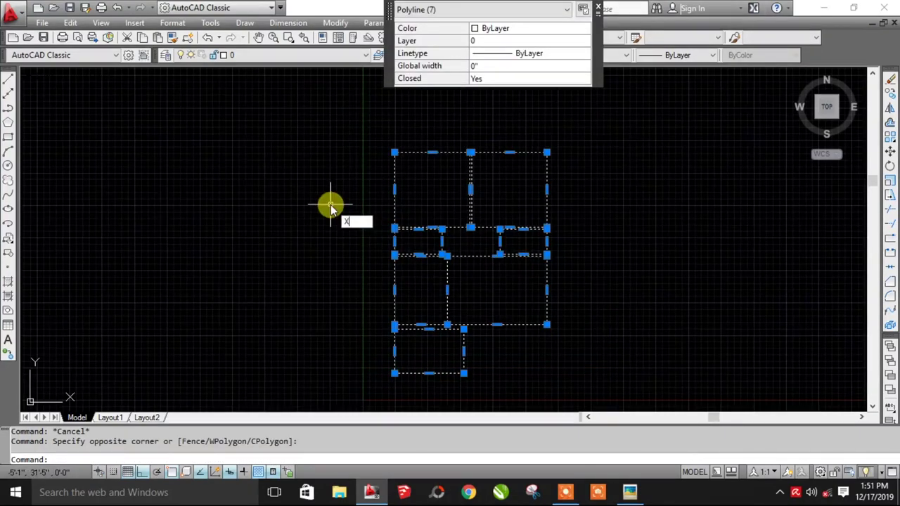
key(Return)
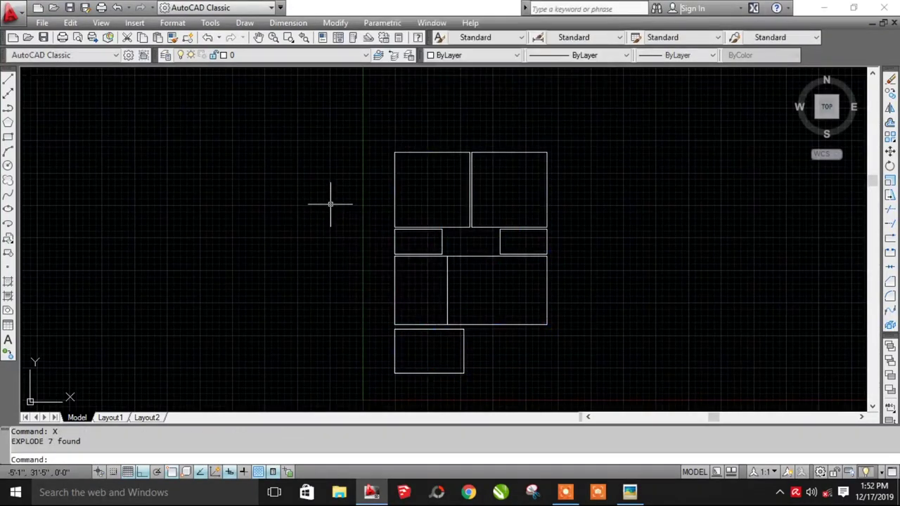
Step: Offset the upper-right bedroom's top and right edges 9 inches outward
click(494, 153)
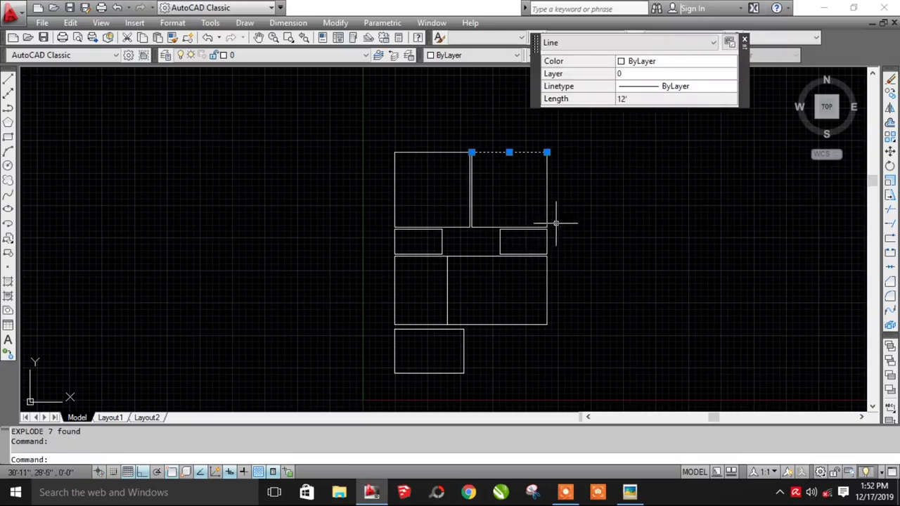
key(Escape)
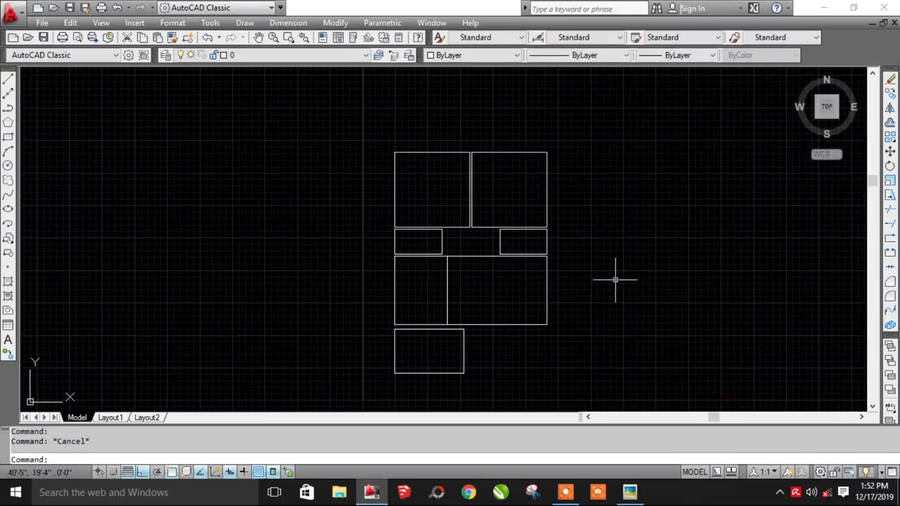
text(O)
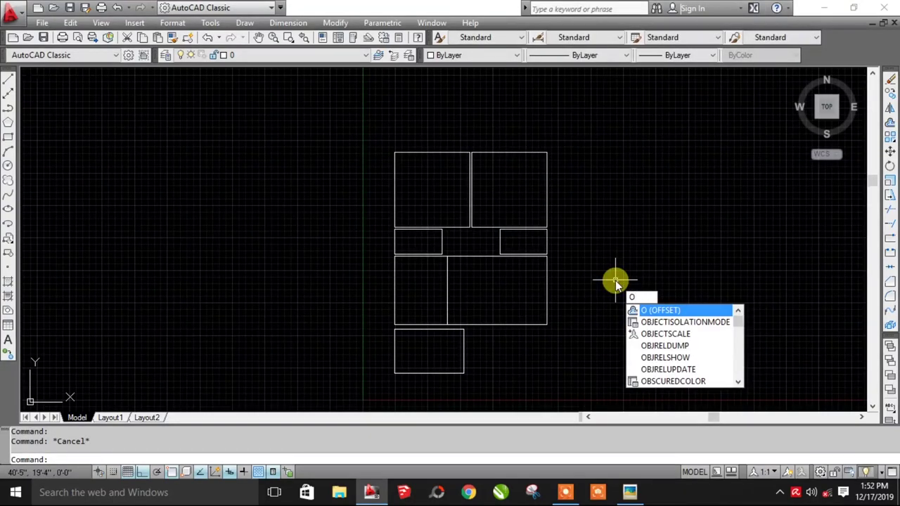
key(Return)
text(9)
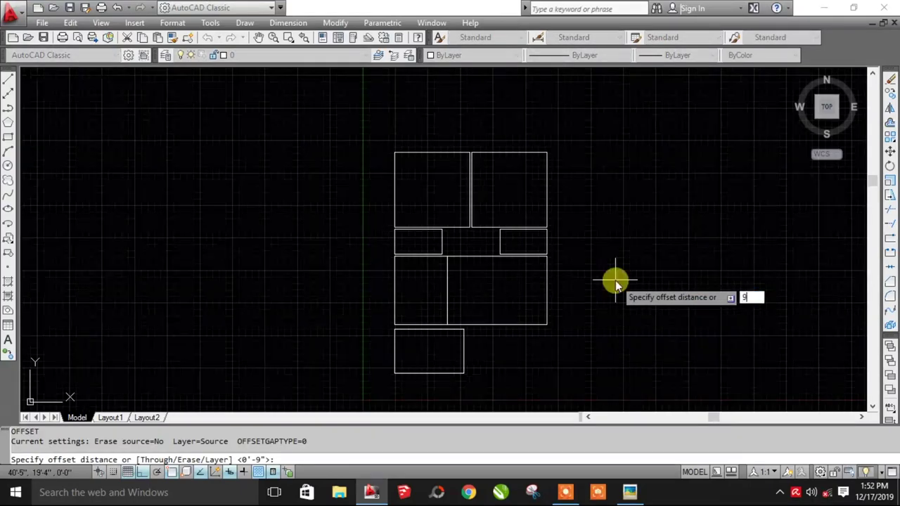
key(Return)
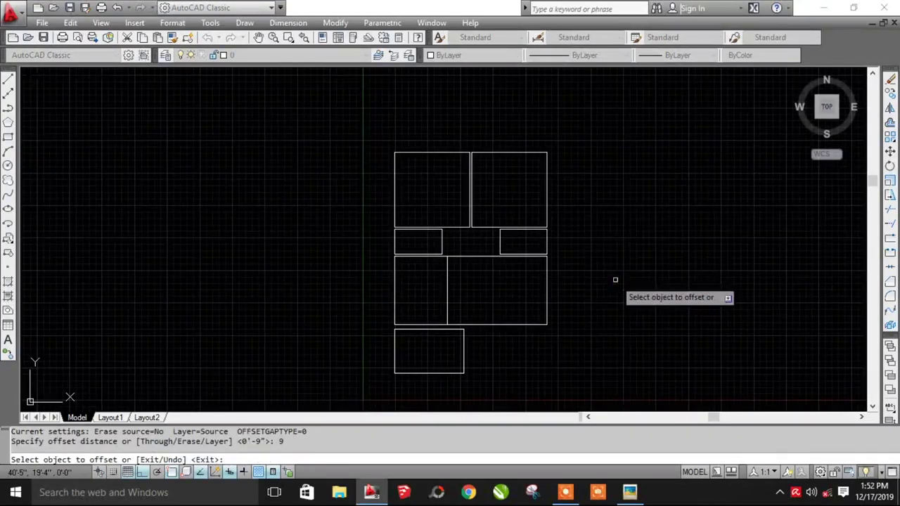
click(528, 150)
click(526, 127)
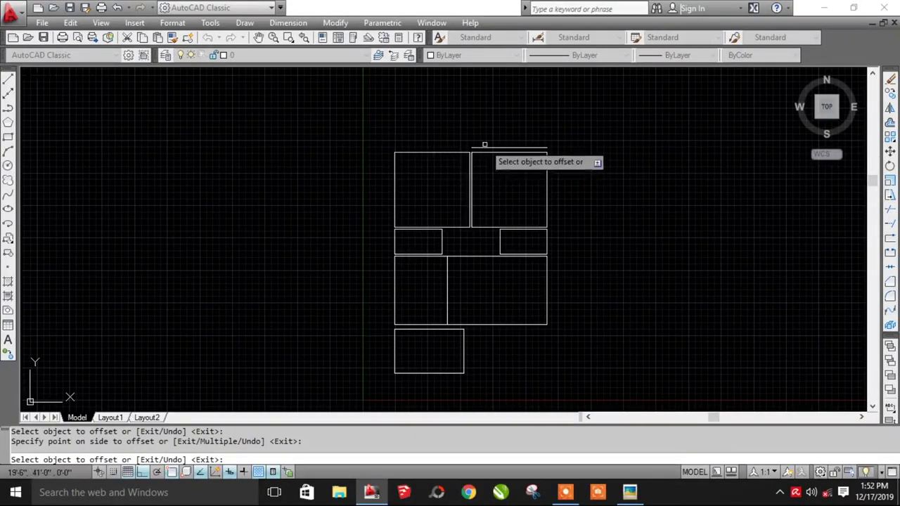
click(547, 192)
click(564, 191)
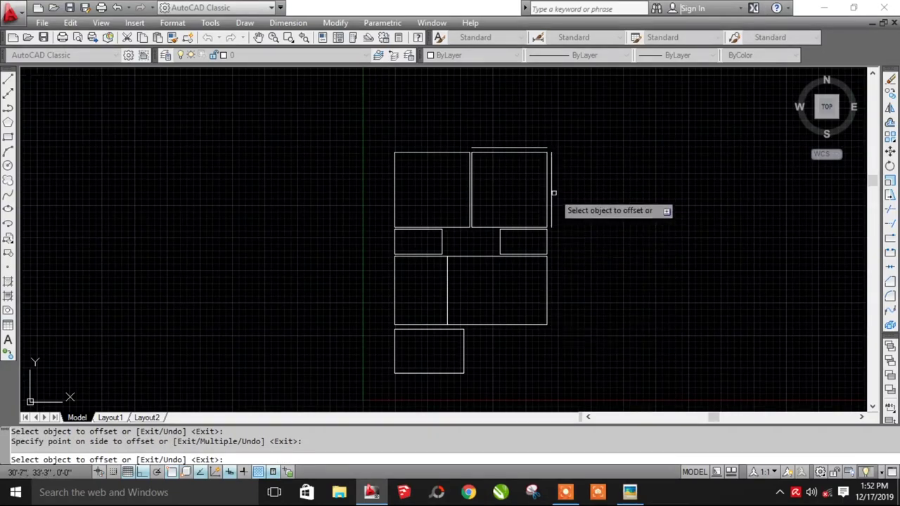
Step: Offset the hall's bottom edge and the bottom room's right, bottom and left edges 9 inches outward
click(501, 324)
click(501, 345)
click(464, 358)
click(483, 358)
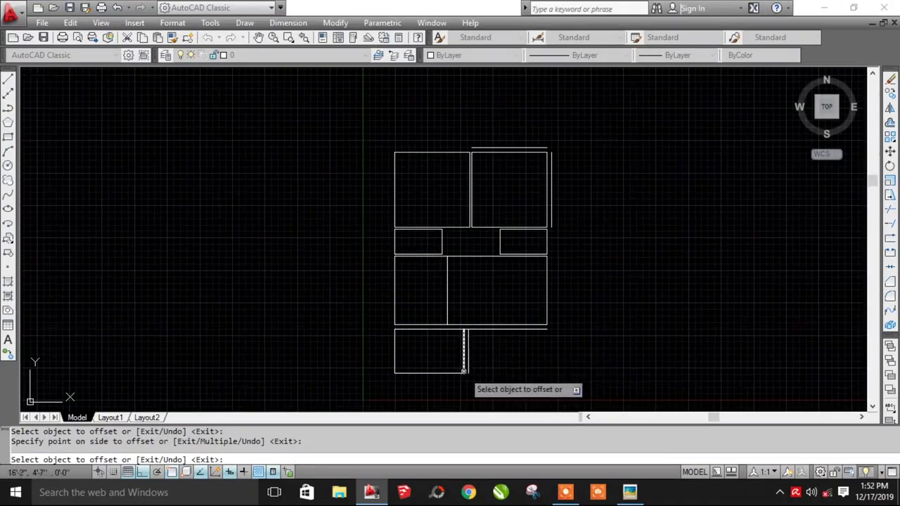
click(462, 374)
click(466, 394)
click(395, 350)
click(375, 390)
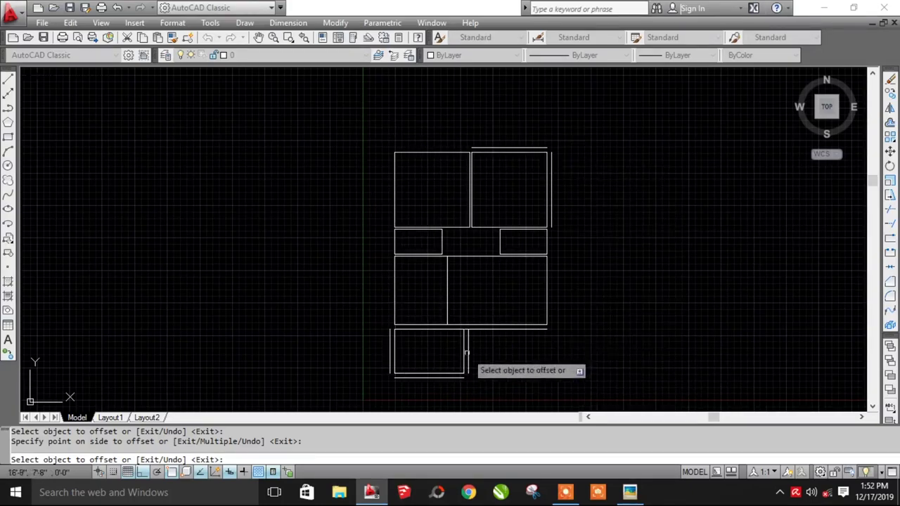
key(Return)
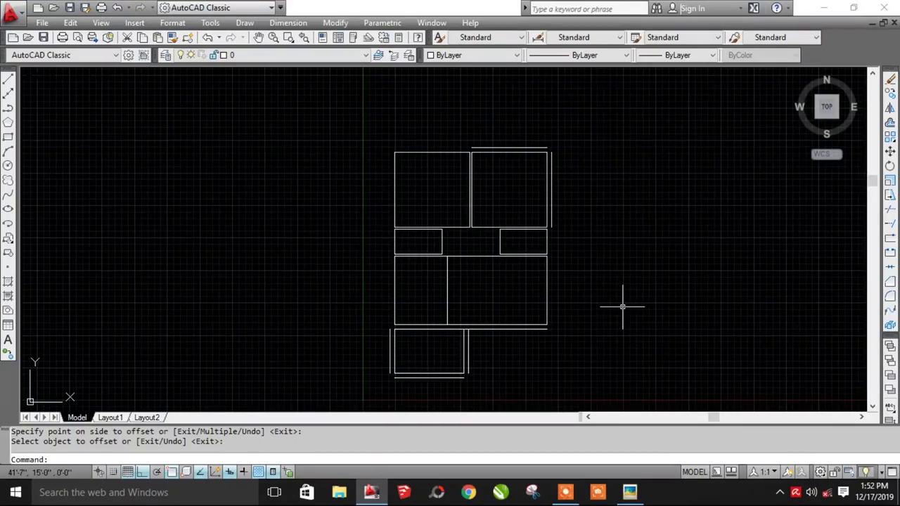
text(F)
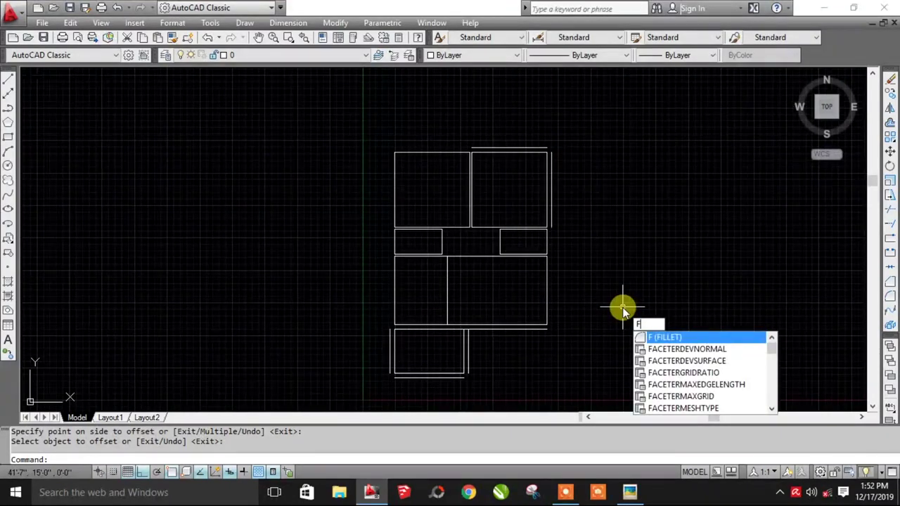
Step: Start FILLET with the Multiple option, restarting it once
key(Return)
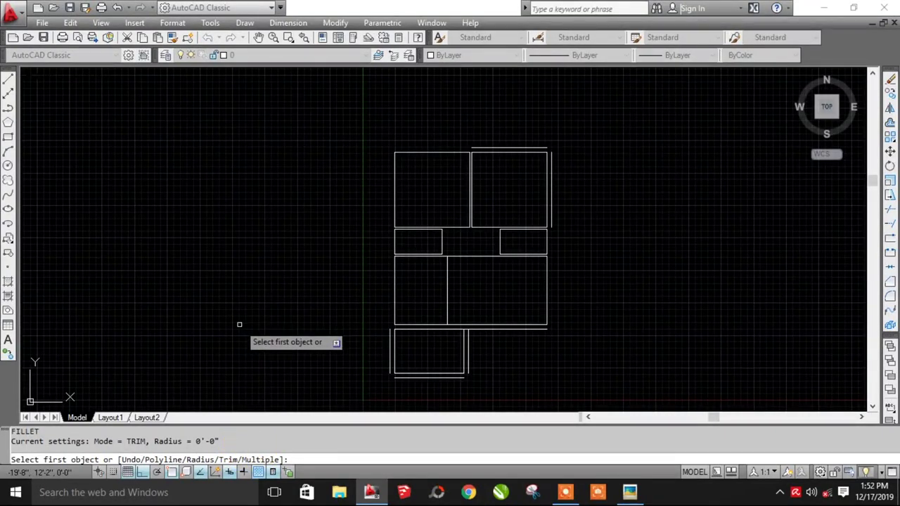
text(M)
key(Return)
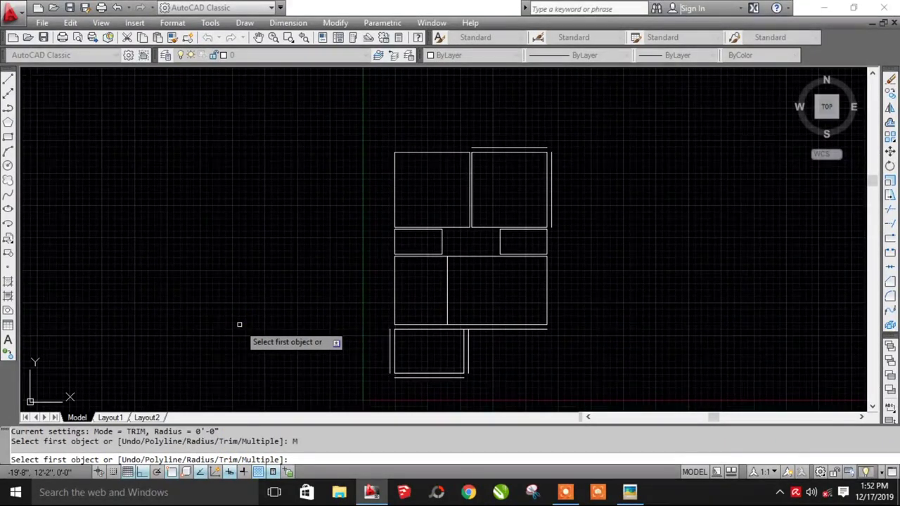
key(Escape)
text(f)
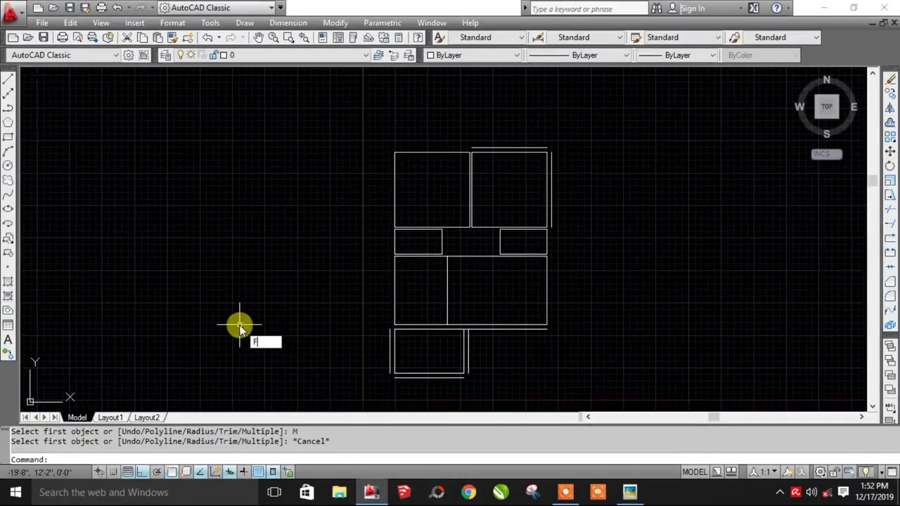
key(Return)
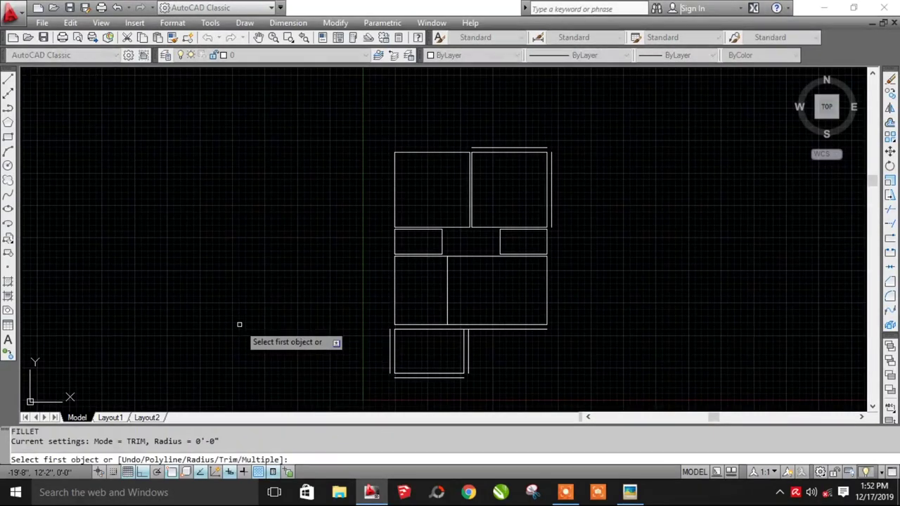
text(M)
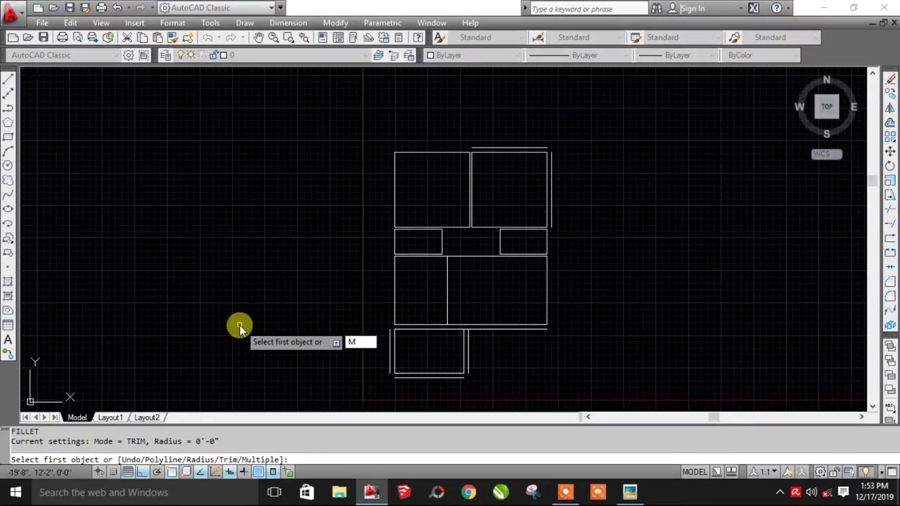
key(Return)
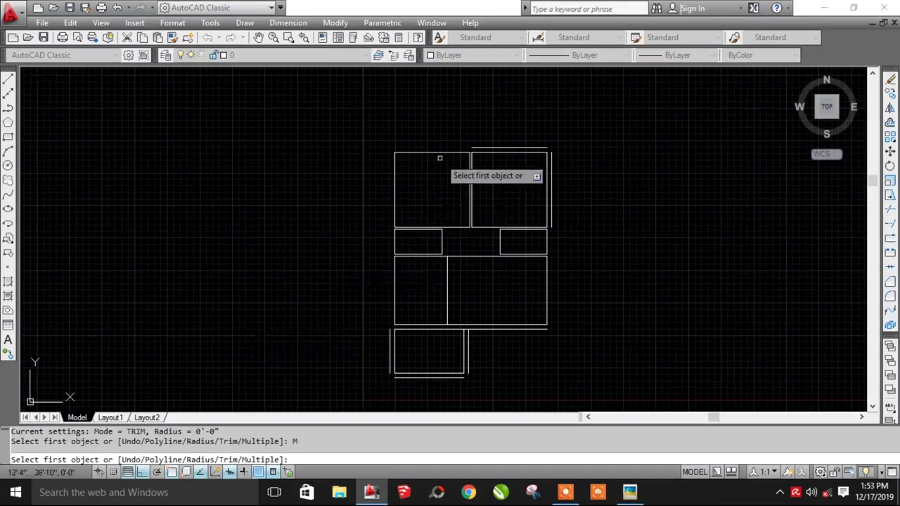
Step: Fillet the top/left, bottom/right and below-hall outer wall corners
click(490, 147)
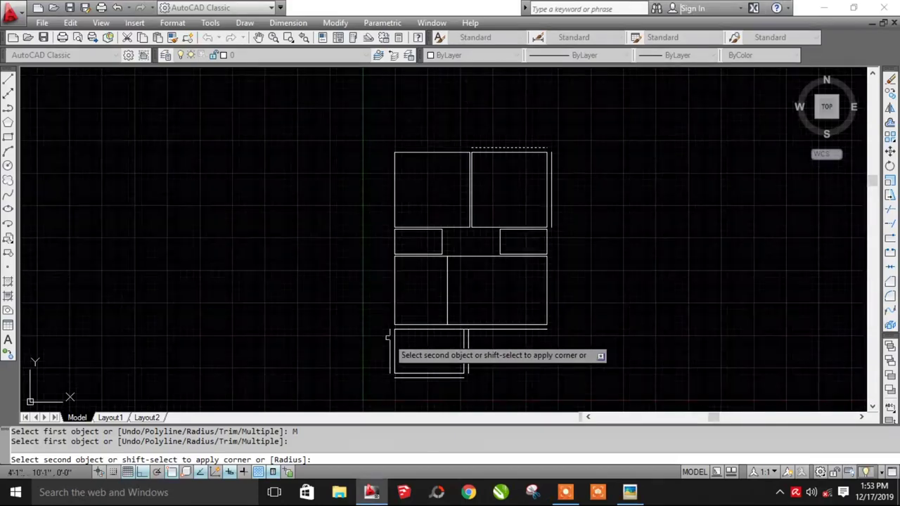
click(388, 338)
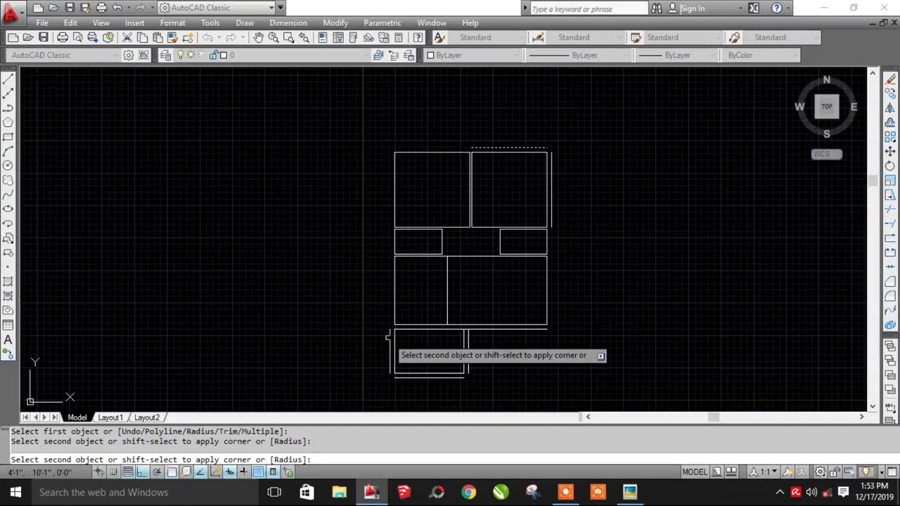
click(387, 361)
scroll(388, 361, up, 3)
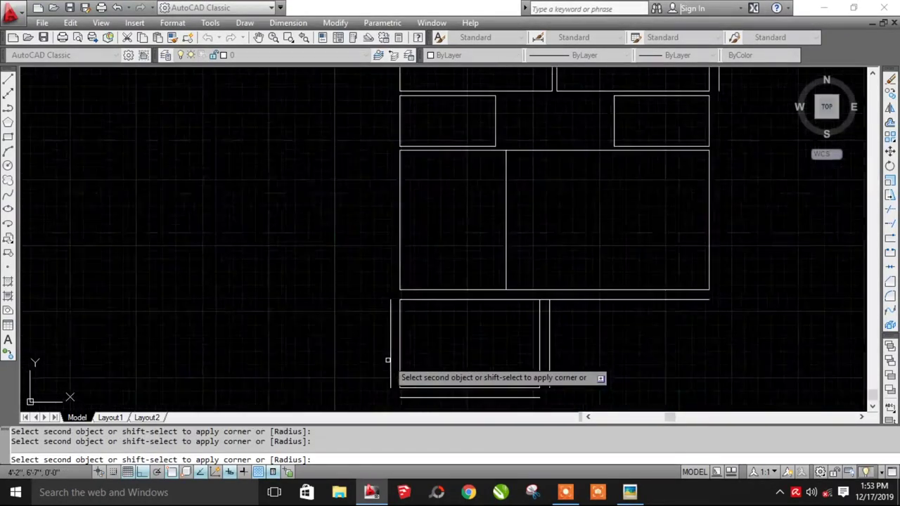
click(391, 336)
scroll(391, 336, down, 2)
click(358, 368)
click(367, 355)
click(461, 306)
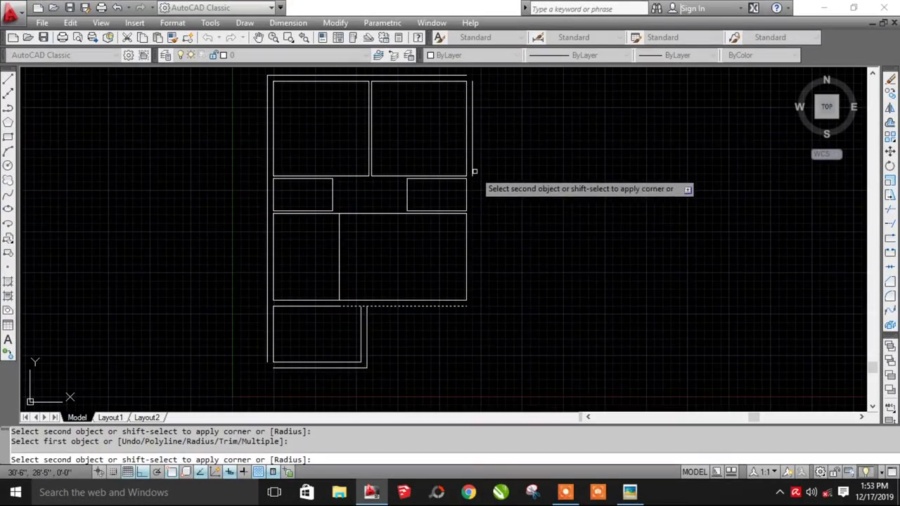
click(474, 170)
Step: Fillet the kitchen, bottom-left and top-right outer wall corners, then finish
click(367, 317)
click(323, 368)
click(271, 368)
click(267, 360)
scroll(463, 138, up, 3)
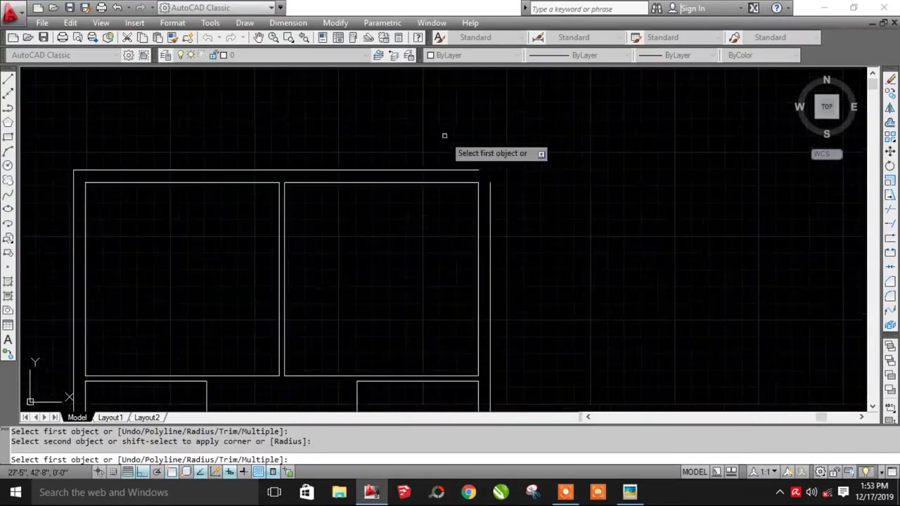
click(475, 171)
click(490, 197)
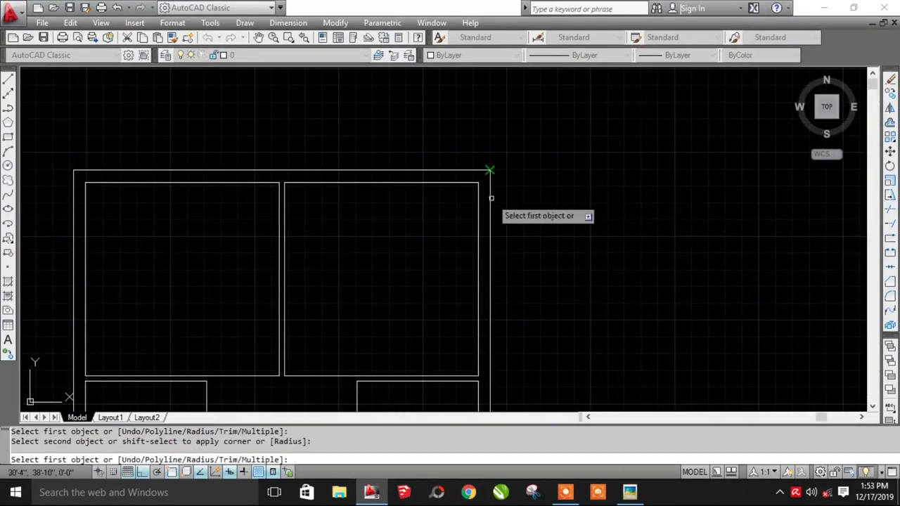
scroll(537, 225, down, 2)
middle_drag(518, 255, 473, 194)
middle_drag(333, 248, 358, 211)
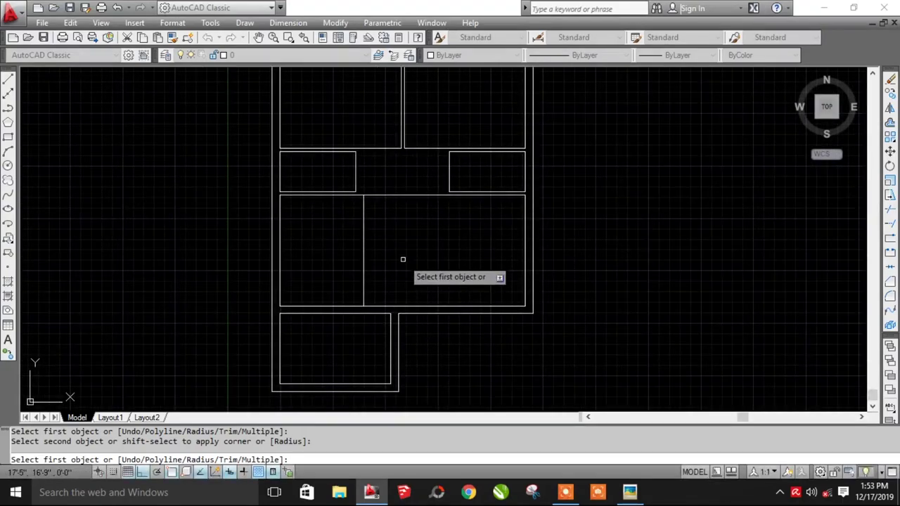
key(Escape)
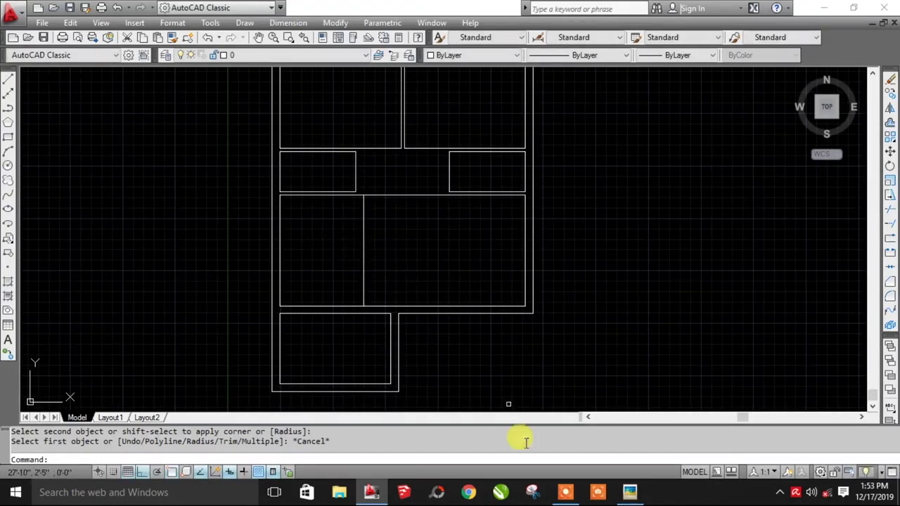
click(633, 492)
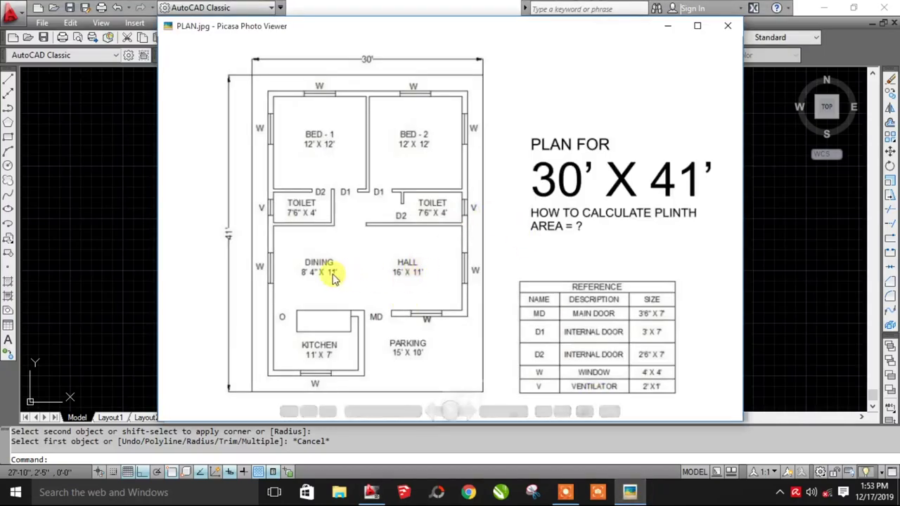
Step: Erase the two dining/hall dividing lines, checking against the PLAN.jpg reference
click(370, 493)
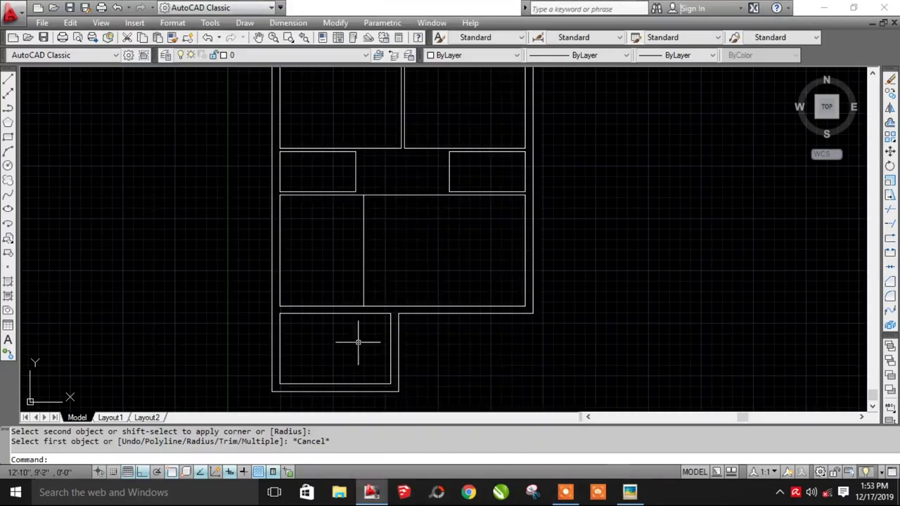
click(342, 244)
key(Delete)
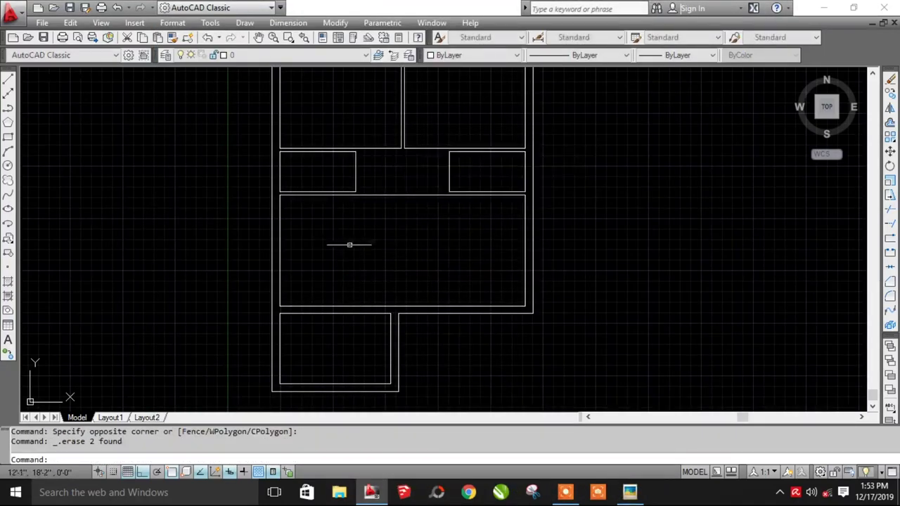
scroll(363, 232, up, 2)
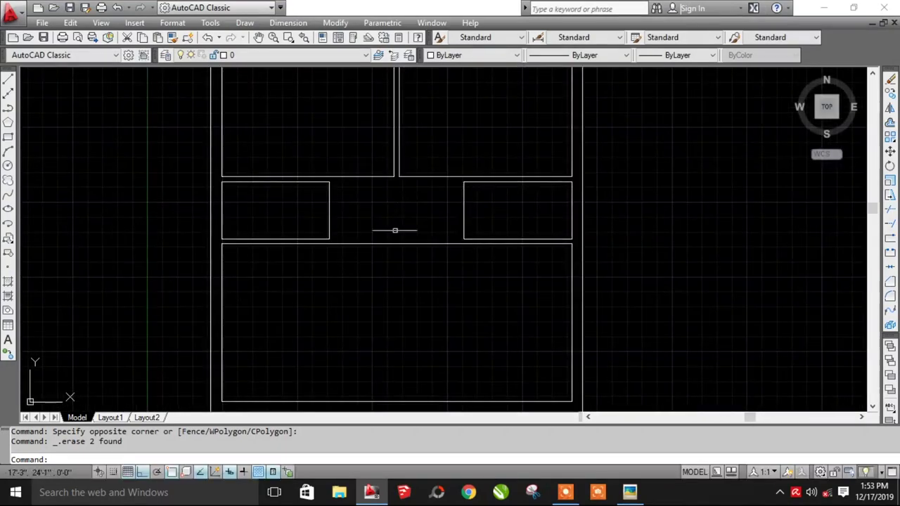
click(629, 492)
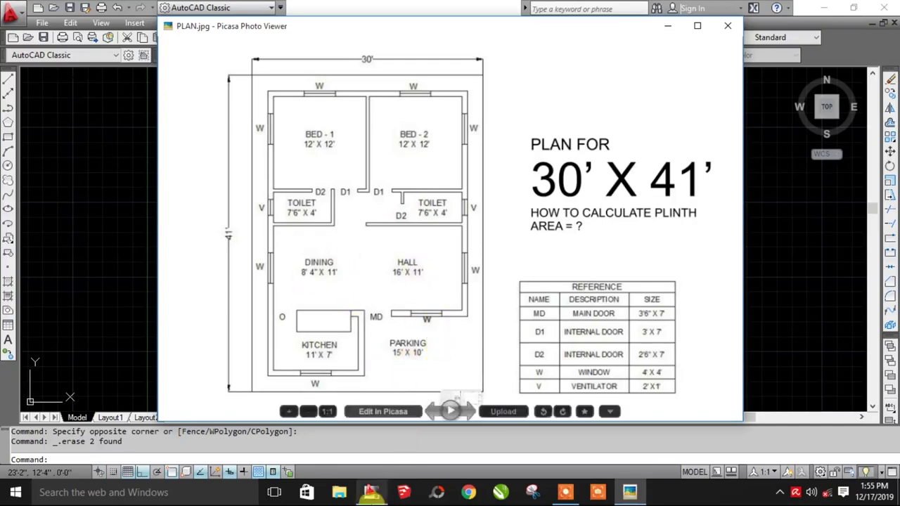
click(371, 493)
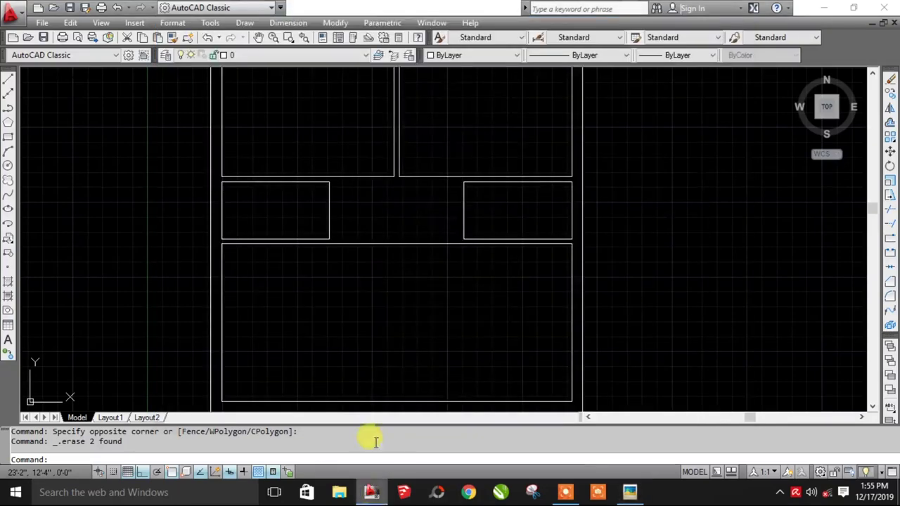
Step: Offset the left toilet's right edge and right toilet's left edge 4 inches toward the passage
key(Return)
key(Return)
click(327, 211)
click(422, 256)
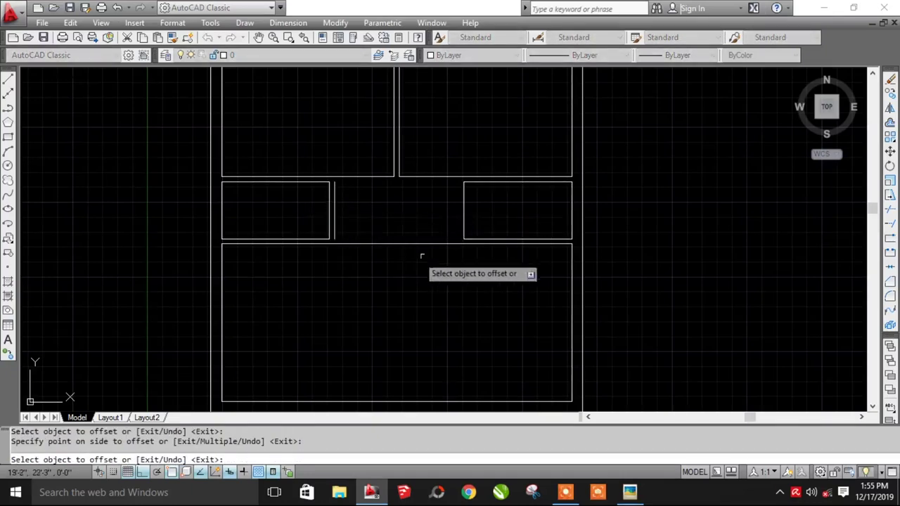
click(463, 220)
click(423, 217)
key(Escape)
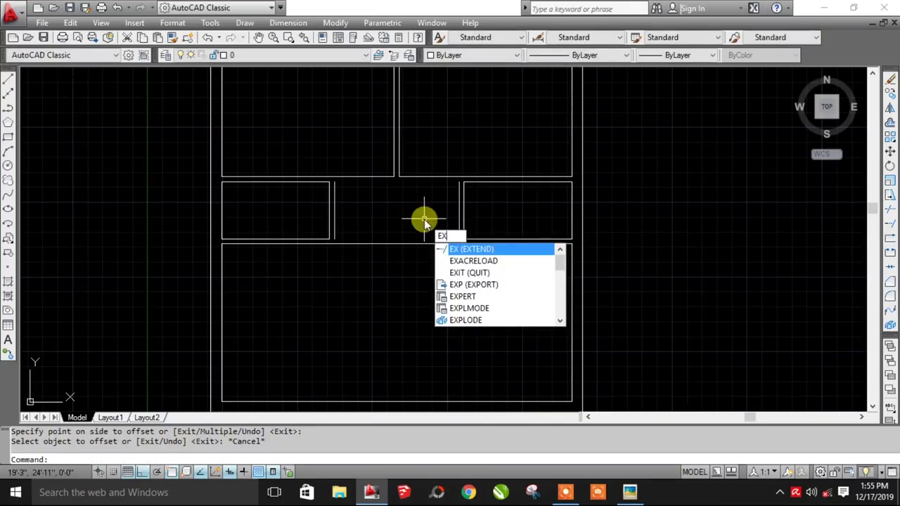
Step: Extend the new passage lines up to the bedroom and down to the hall
key(Return)
key(Return)
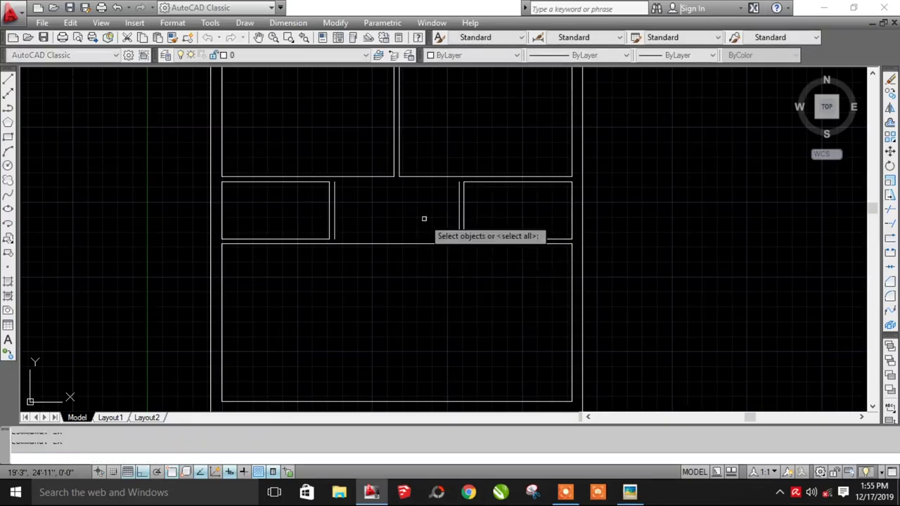
click(334, 202)
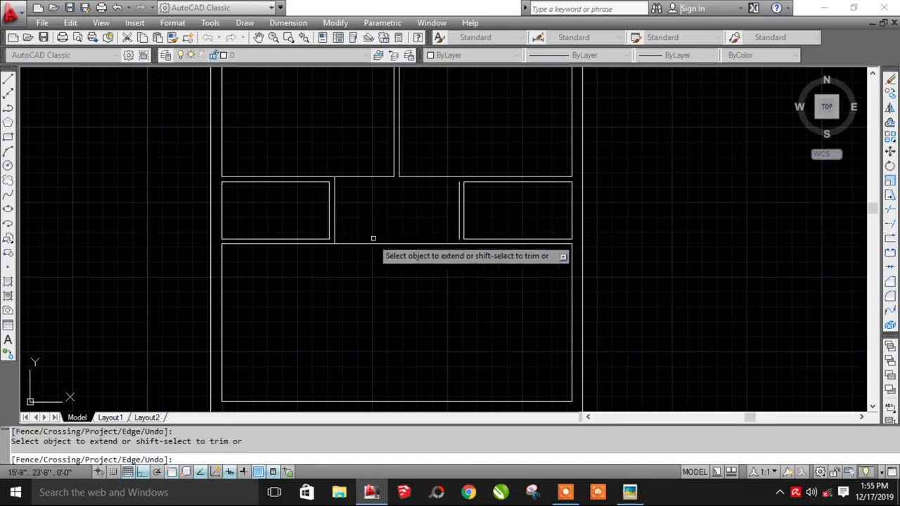
scroll(474, 192, up, 3)
middle_drag(474, 192, 437, 166)
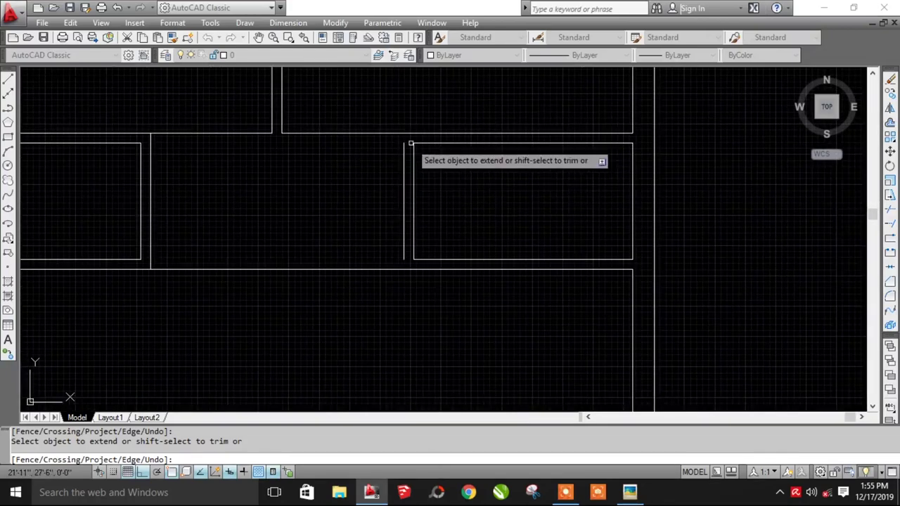
click(405, 230)
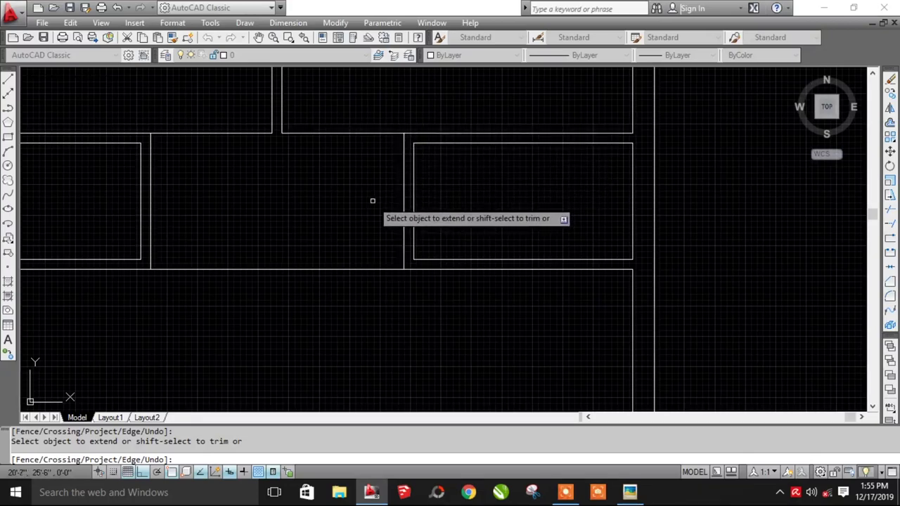
key(Escape)
scroll(374, 215, down, 2)
text(o)
key(Return)
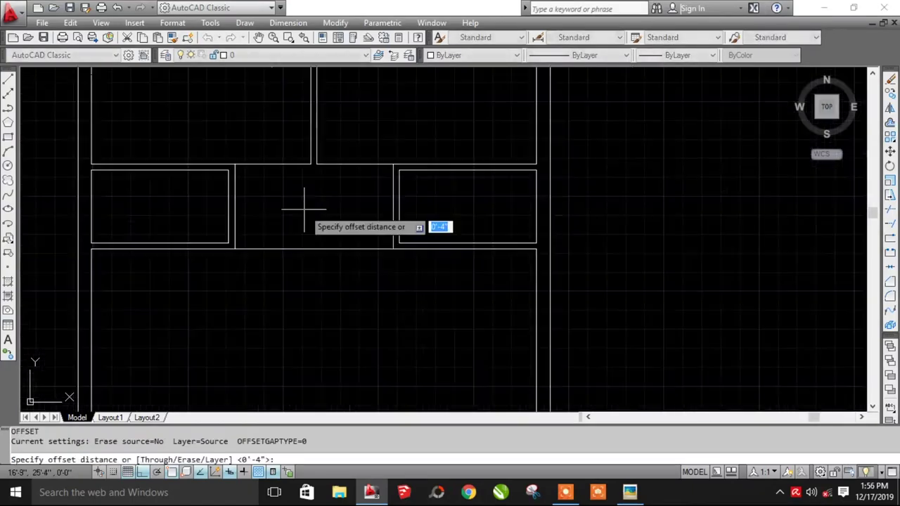
Step: Offset both bedrooms' bottom edges, the toilet-side edge and the hall's top edge 4 inches
key(Return)
click(258, 163)
click(352, 151)
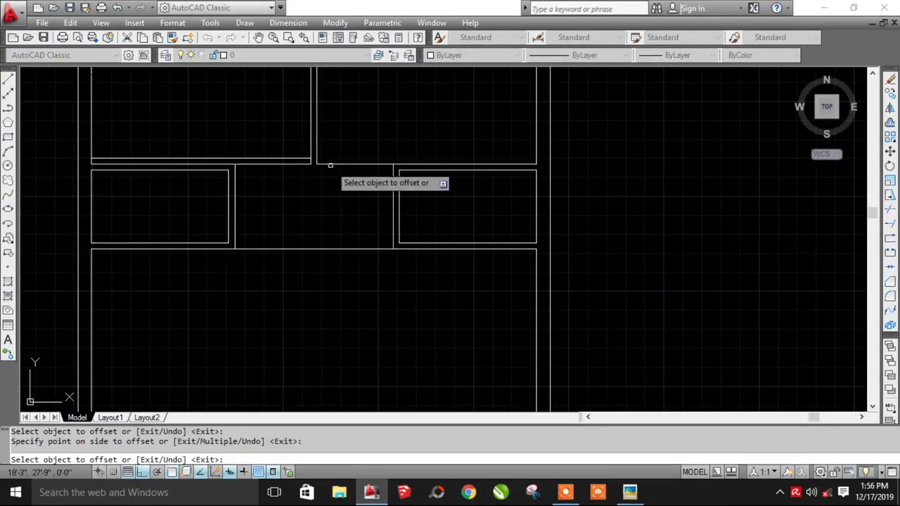
click(285, 162)
click(298, 199)
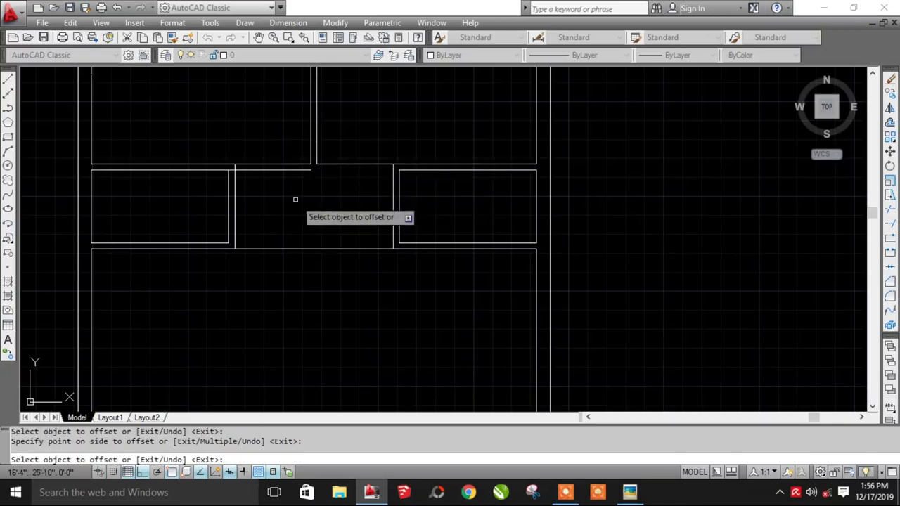
click(344, 162)
click(348, 191)
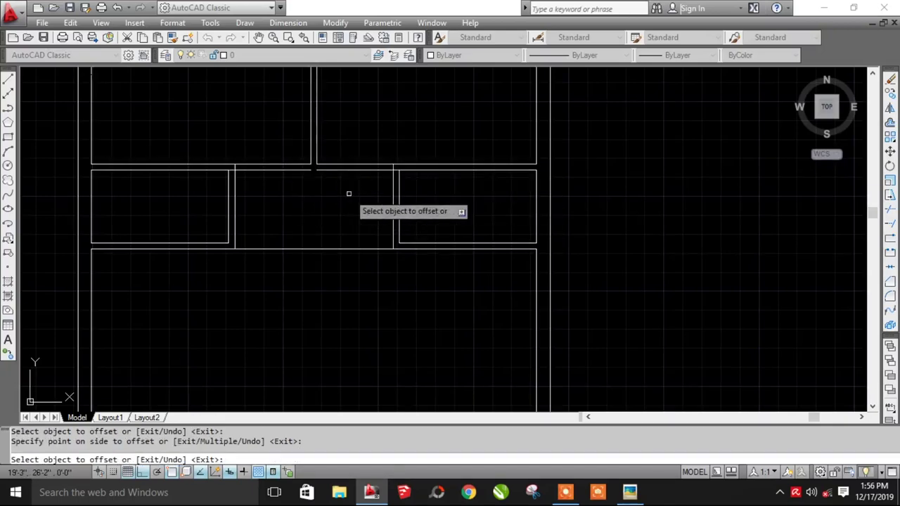
click(349, 248)
click(351, 212)
key(Escape)
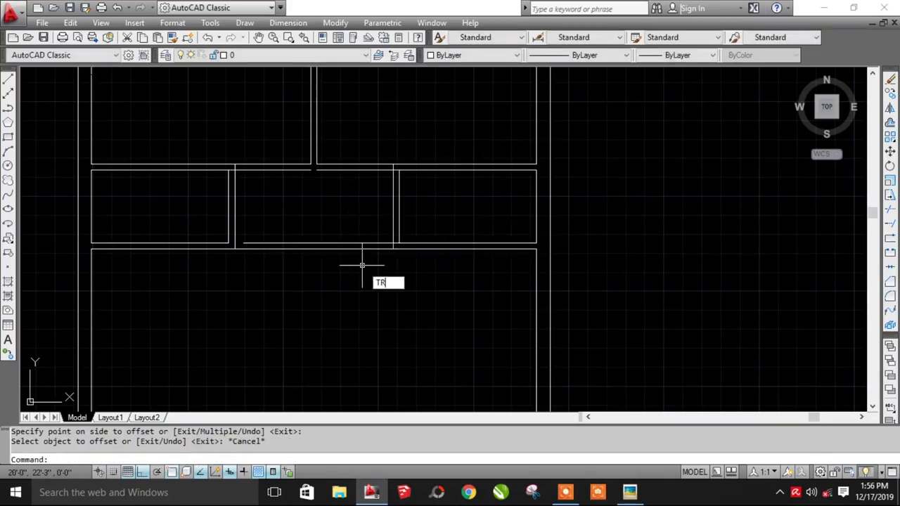
Step: Trim the wall line crossing the passage using TR with all edges
text(TR)
key(Return)
key(Return)
scroll(386, 252, up, 4)
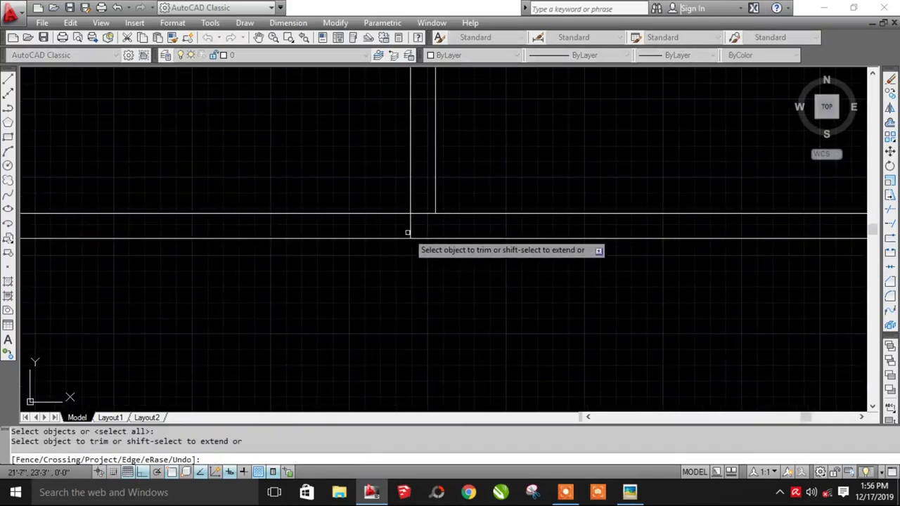
click(419, 214)
scroll(442, 195, down, 3)
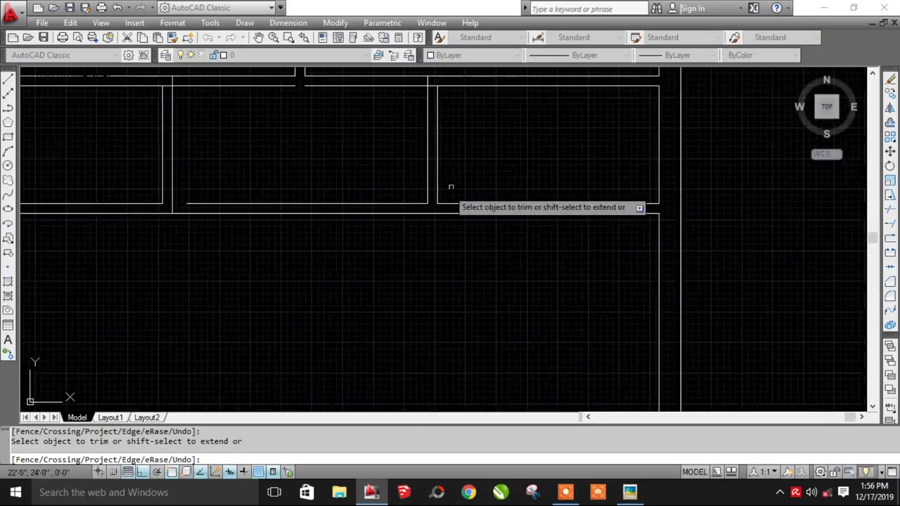
scroll(432, 121, up, 5)
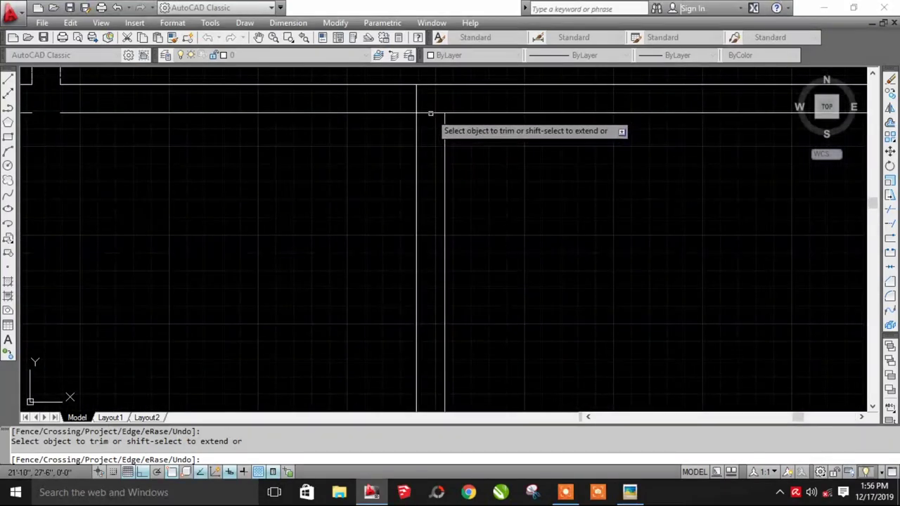
scroll(412, 94, down, 4)
middle_drag(444, 185, 584, 185)
scroll(239, 133, up, 4)
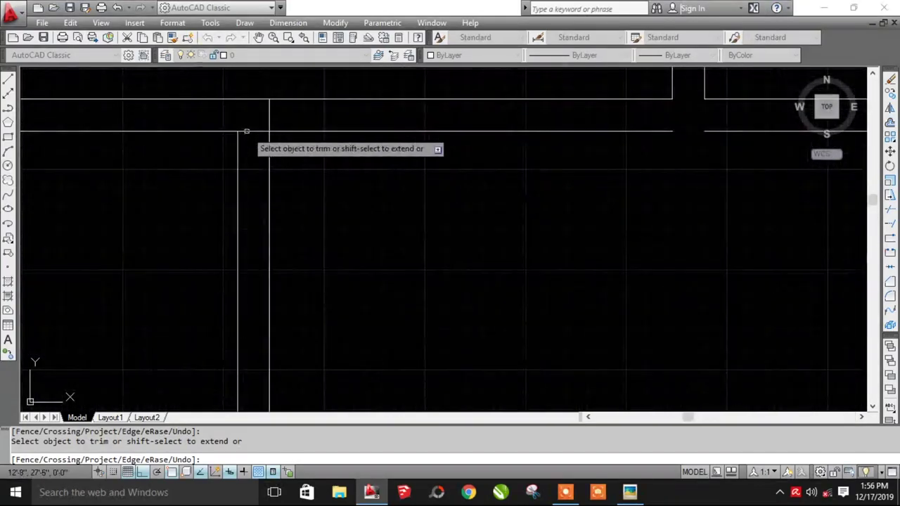
scroll(268, 127, down, 4)
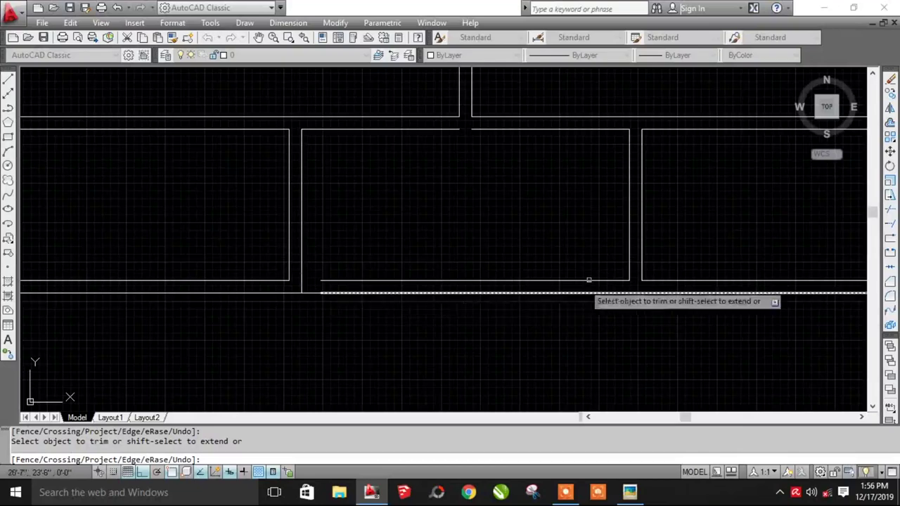
middle_drag(488, 251, 440, 308)
key(Escape)
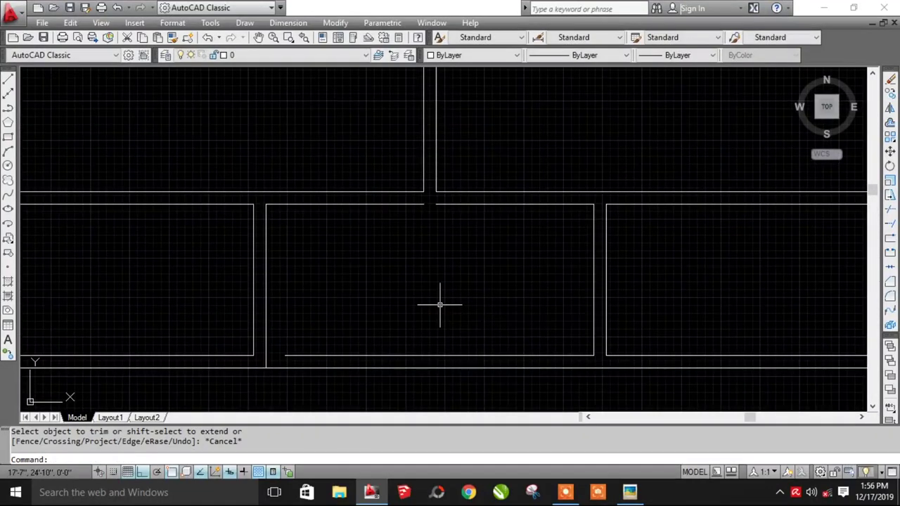
Step: Trim the short leftover stub of the middle room's top wall
key(Return)
key(Return)
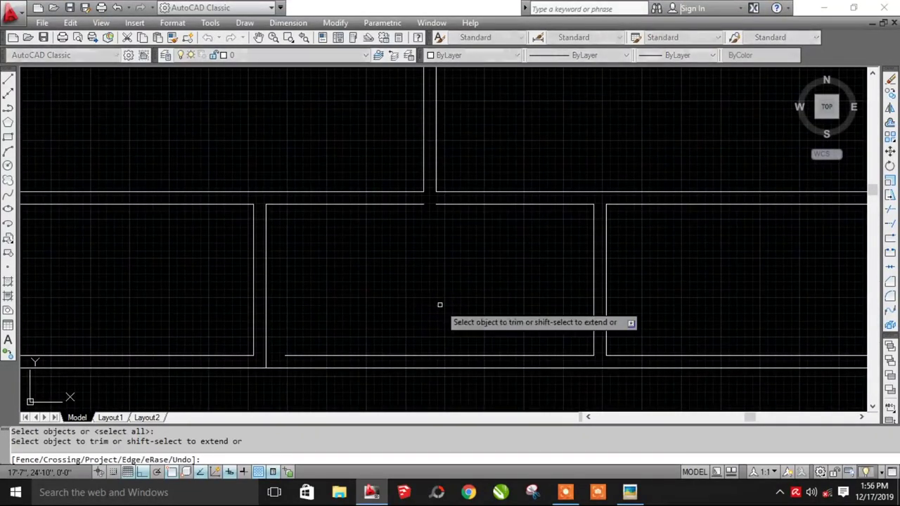
click(430, 204)
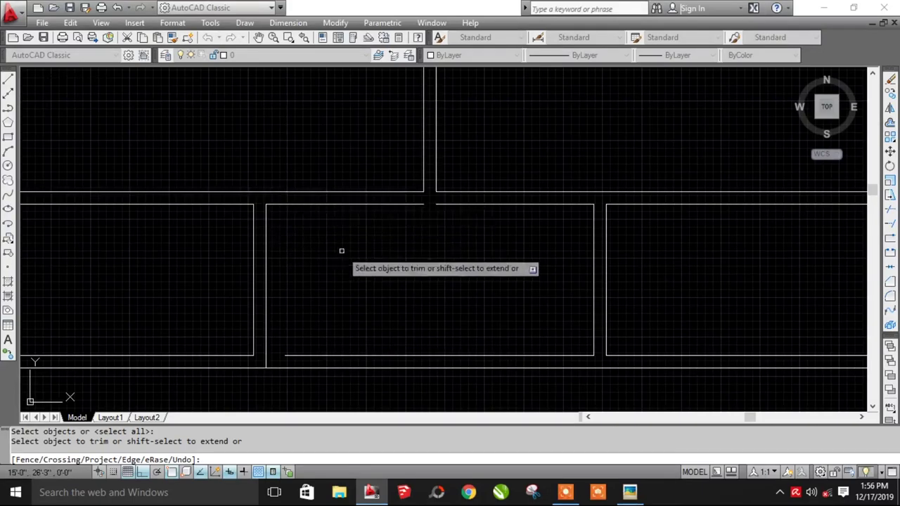
key(Escape)
text(J)
key(Return)
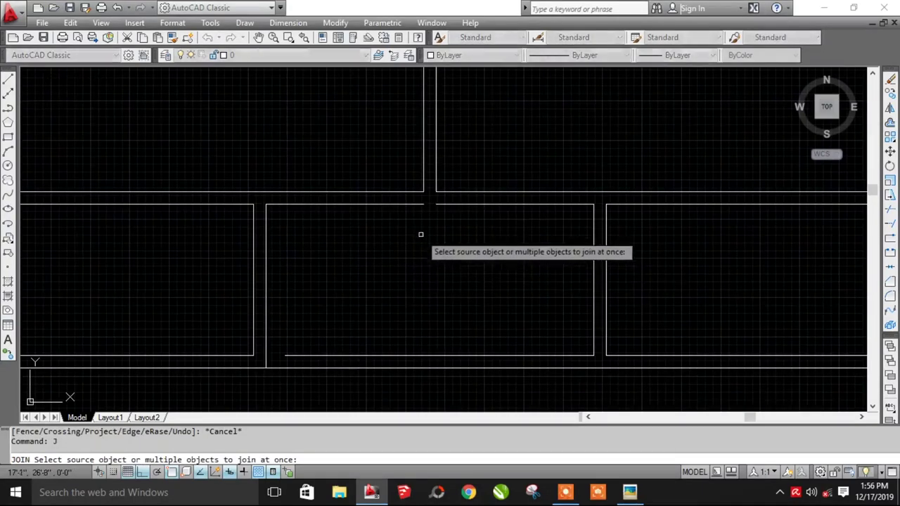
Step: Join the two broken wall line pieces into a single line
scroll(430, 199, up, 5)
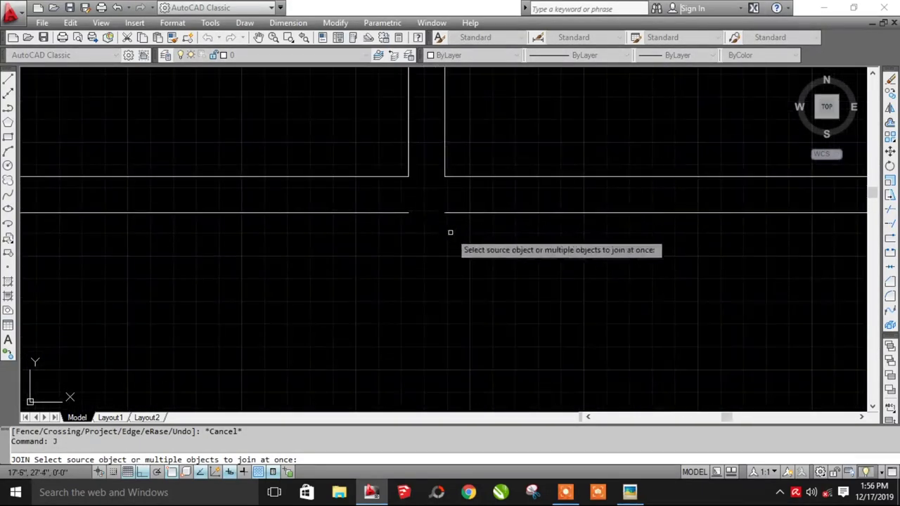
key(Escape)
key(Return)
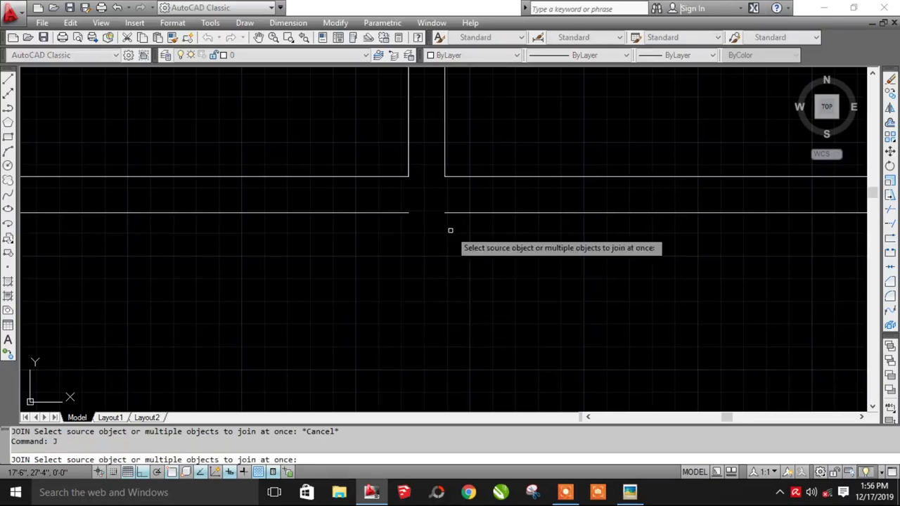
click(454, 231)
click(379, 195)
key(Return)
scroll(400, 257, down, 5)
scroll(277, 321, up, 2)
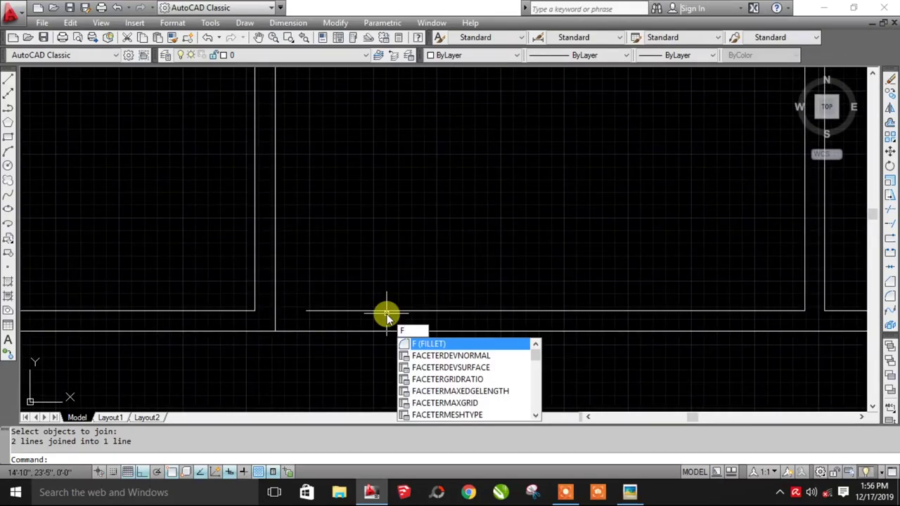
Step: Fillet the horizontal and vertical wall lines to close the room corner
text(F)
key(Return)
click(387, 310)
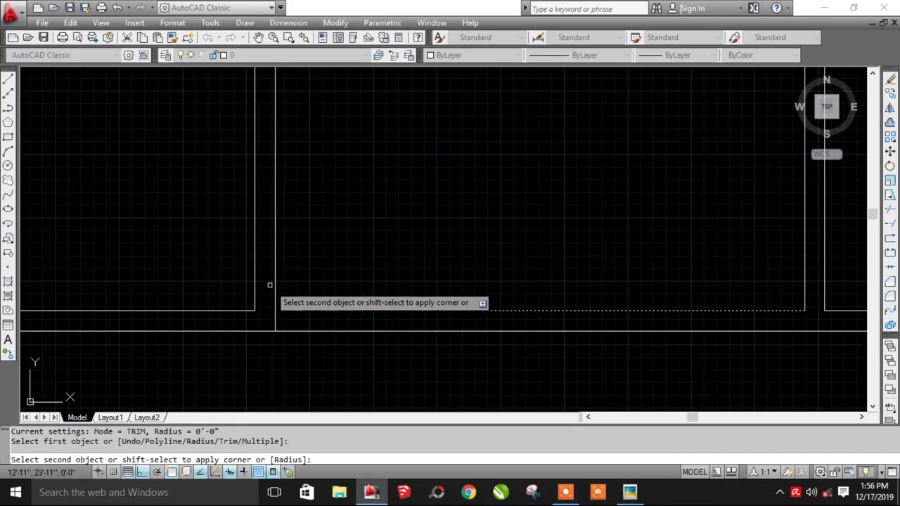
click(272, 286)
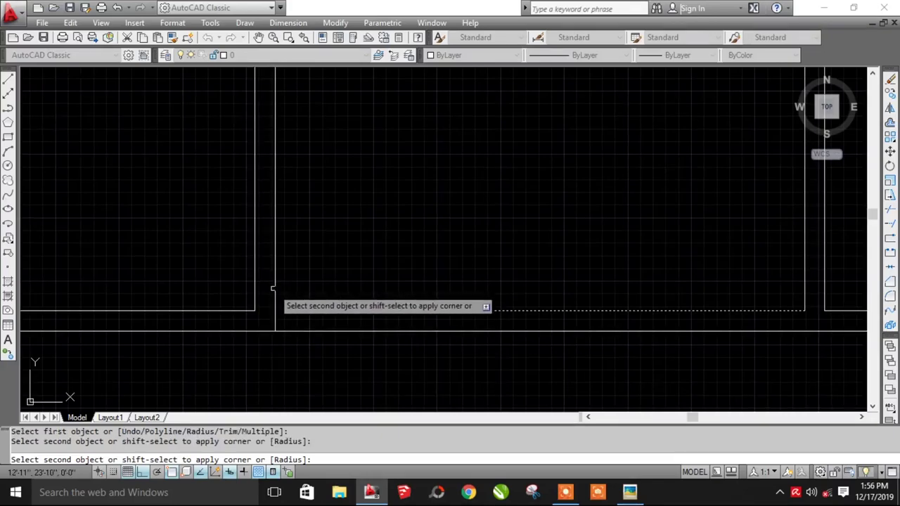
click(274, 294)
scroll(382, 235, down, 2)
scroll(548, 261, down, 4)
scroll(494, 235, down, 2)
Step: Pan the whole plan into view and compare it with the PLAN.jpg reference
middle_drag(478, 234, 479, 161)
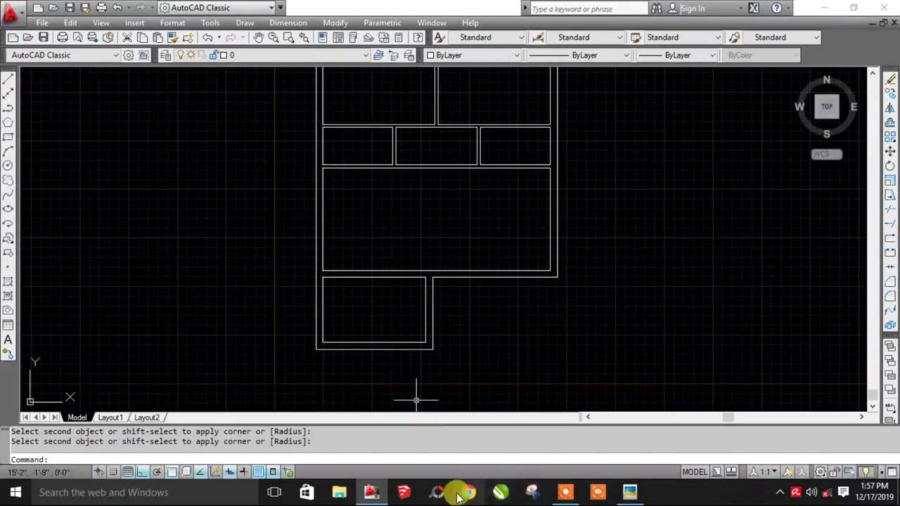
click(629, 492)
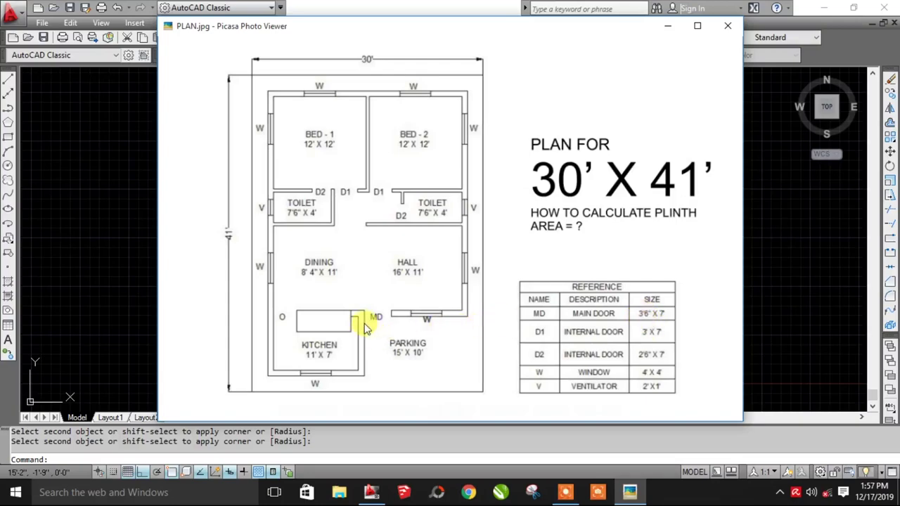
click(58, 176)
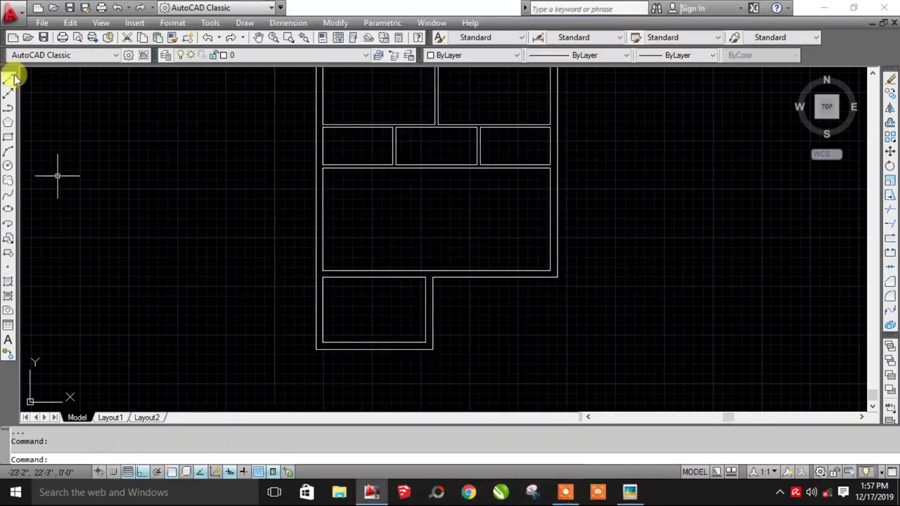
Step: Draw a short cross line over the double wall and offset a copy 3.5' to the right
click(9, 79)
scroll(446, 287, up, 5)
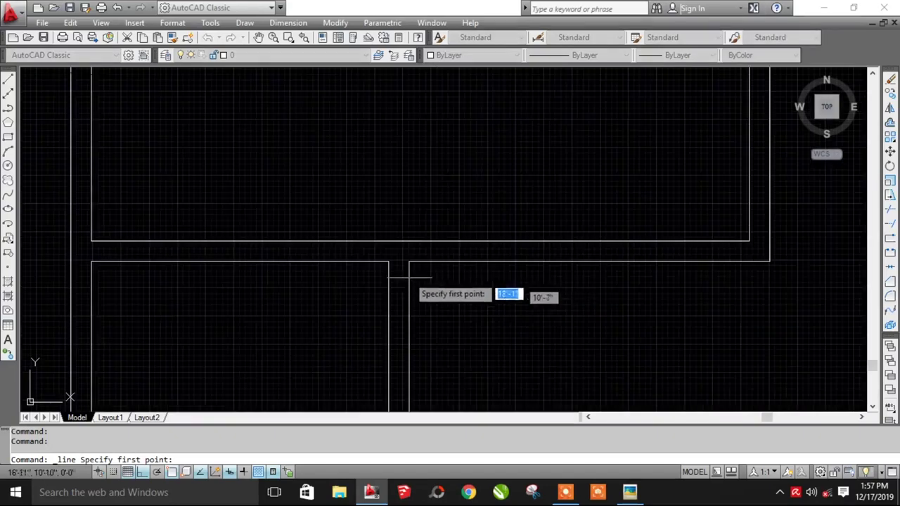
click(410, 261)
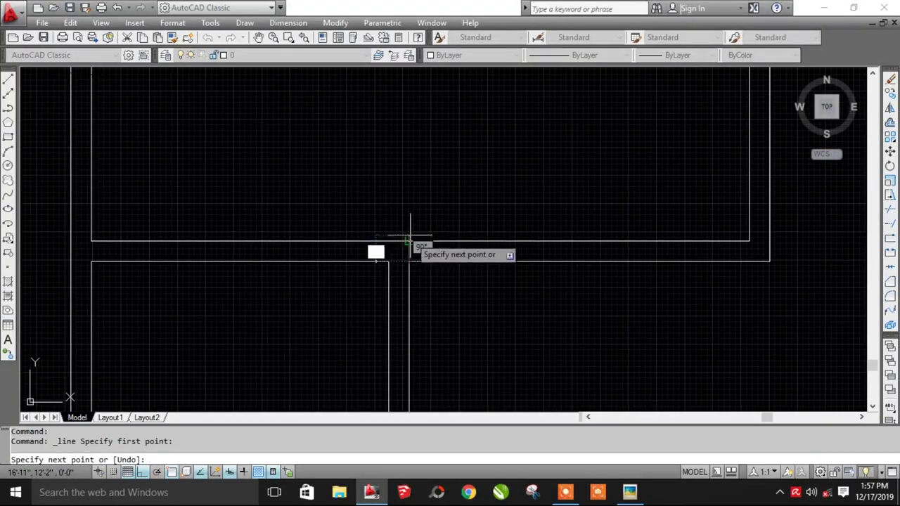
click(410, 242)
key(Escape)
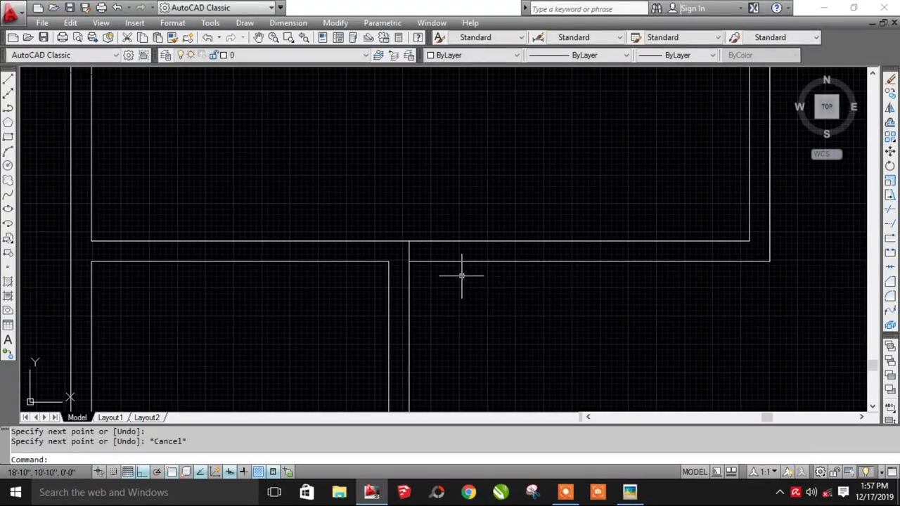
key(Return)
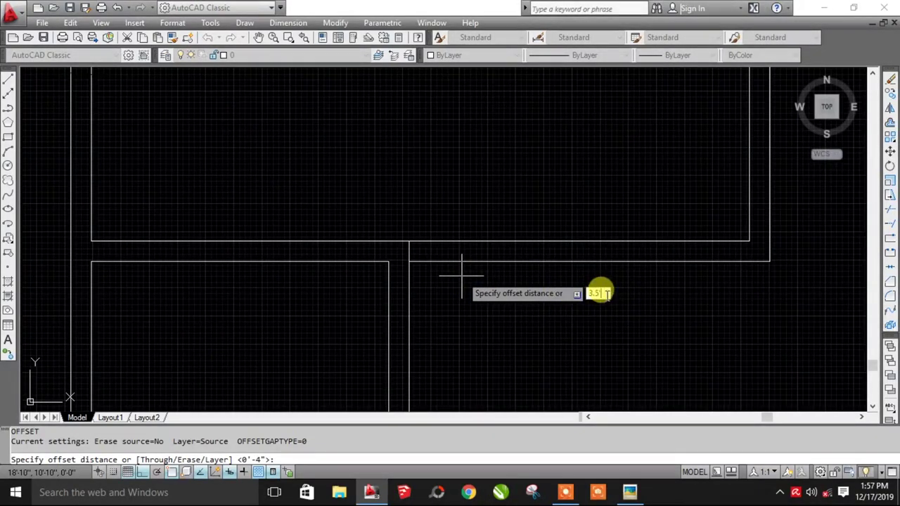
key(Return)
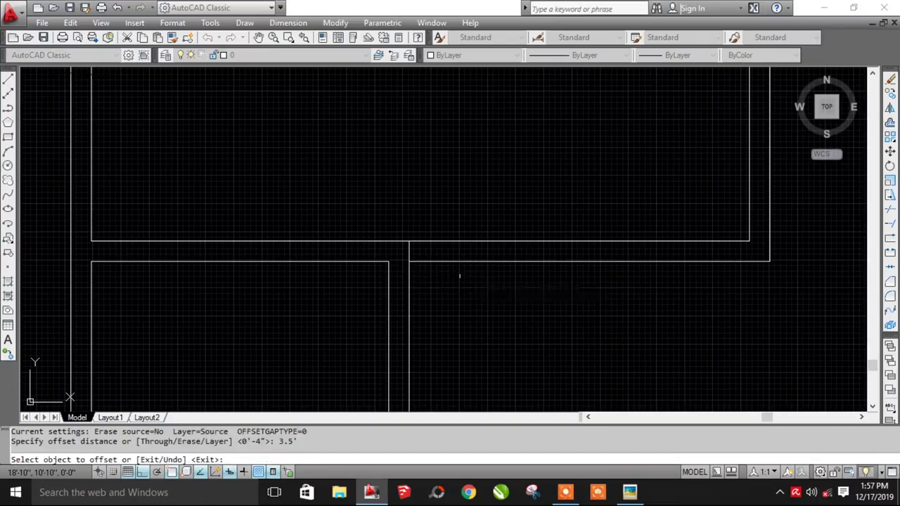
click(411, 250)
click(478, 316)
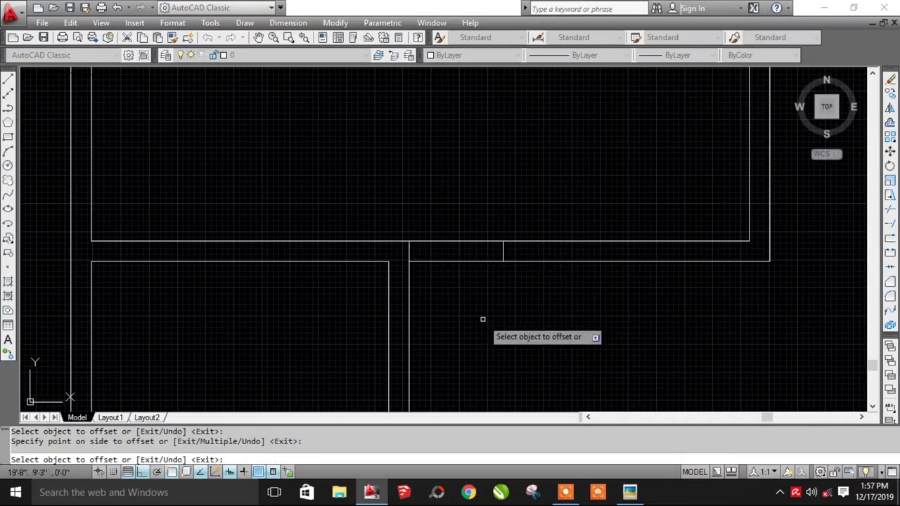
key(Escape)
Step: Trim the wall lines between the two cross lines and bring up PLAN.jpg
text(TR)
key(Return)
key(Return)
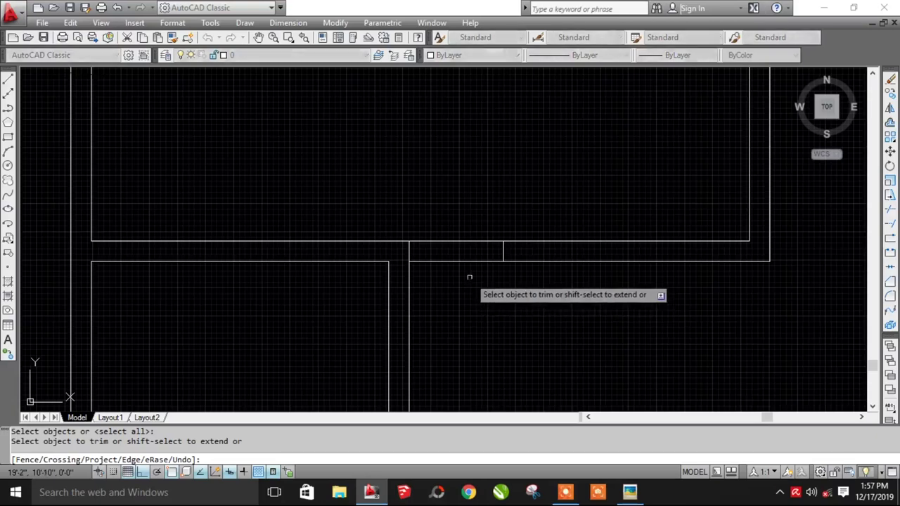
click(470, 277)
click(456, 306)
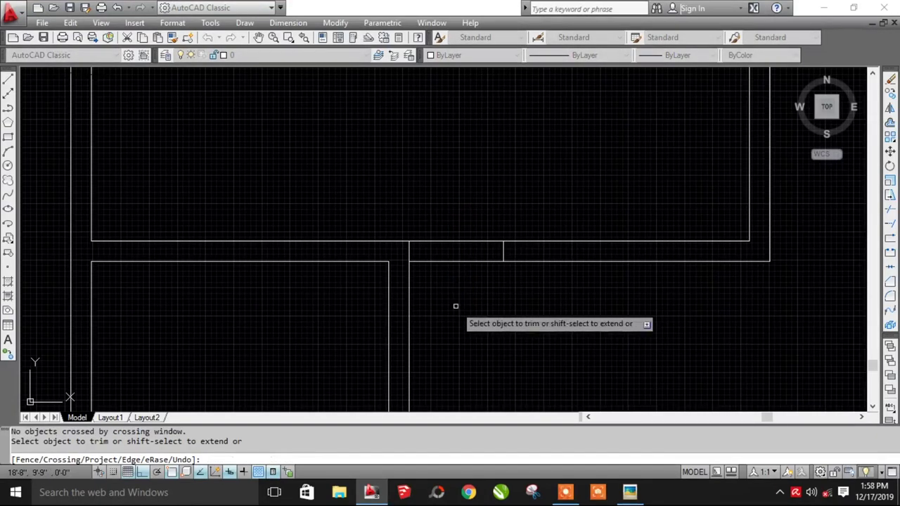
key(Escape)
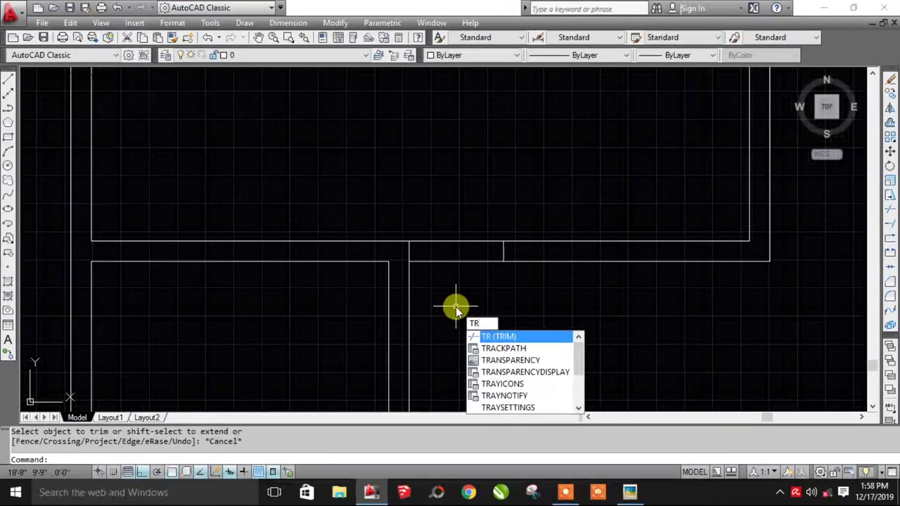
key(Return)
click(466, 286)
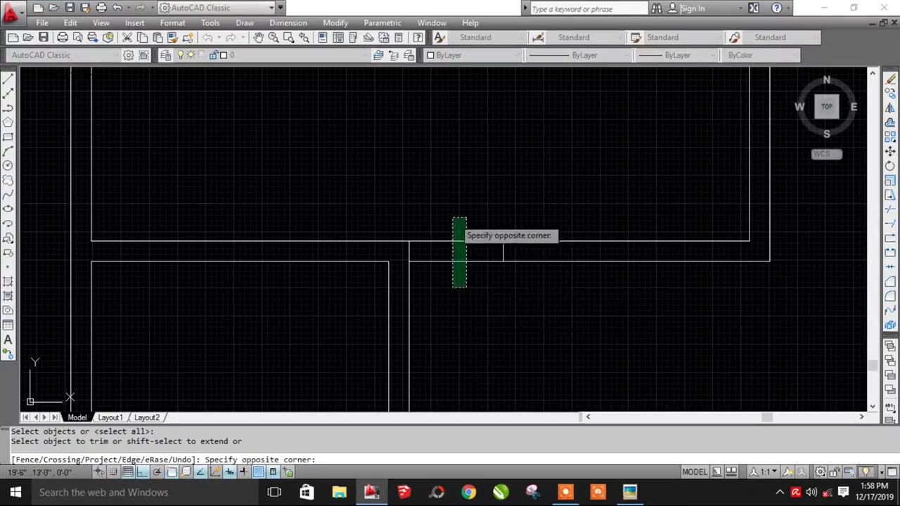
click(442, 222)
scroll(502, 315, down, 2)
key(Escape)
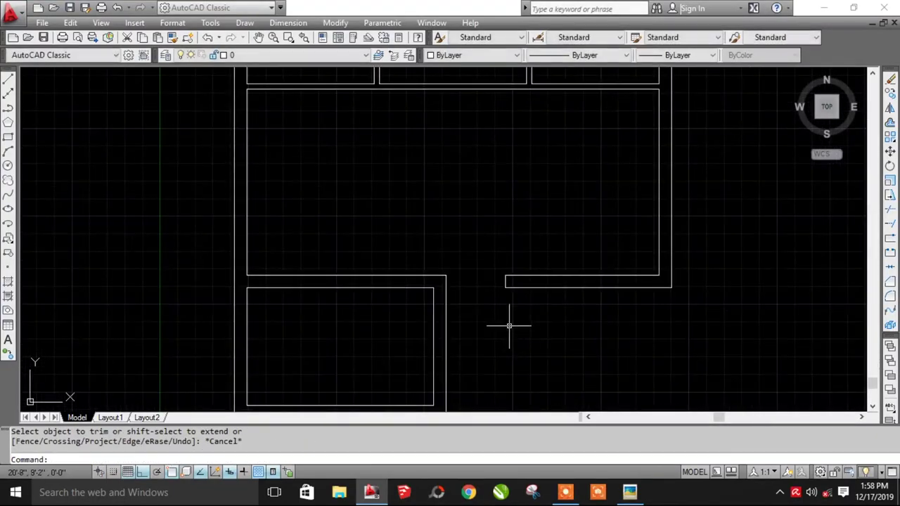
scroll(509, 327, down, 4)
click(629, 492)
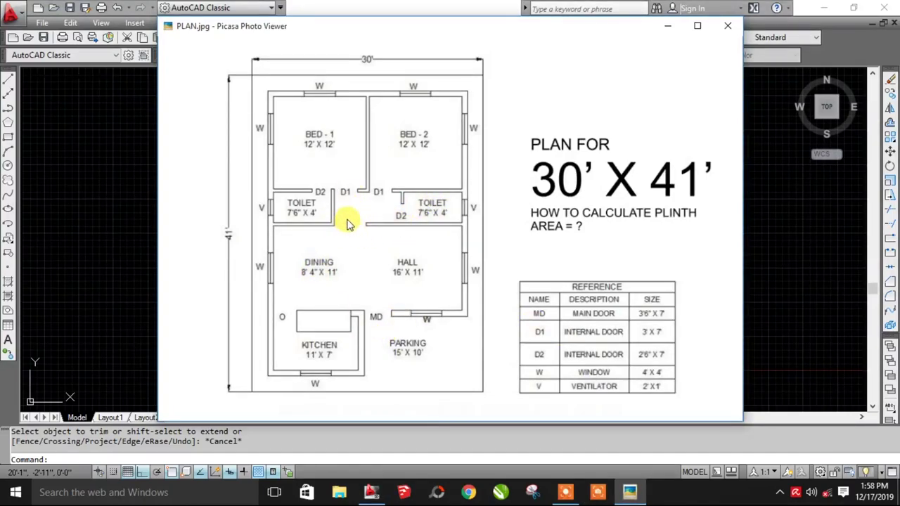
Step: Offset the wall end line 3'-6" to the right for the first door opening
click(371, 492)
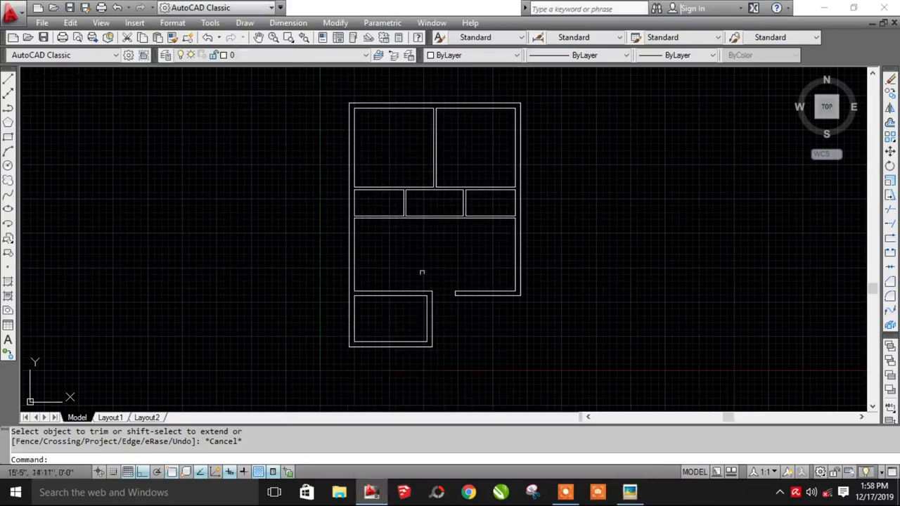
text(L)
key(Return)
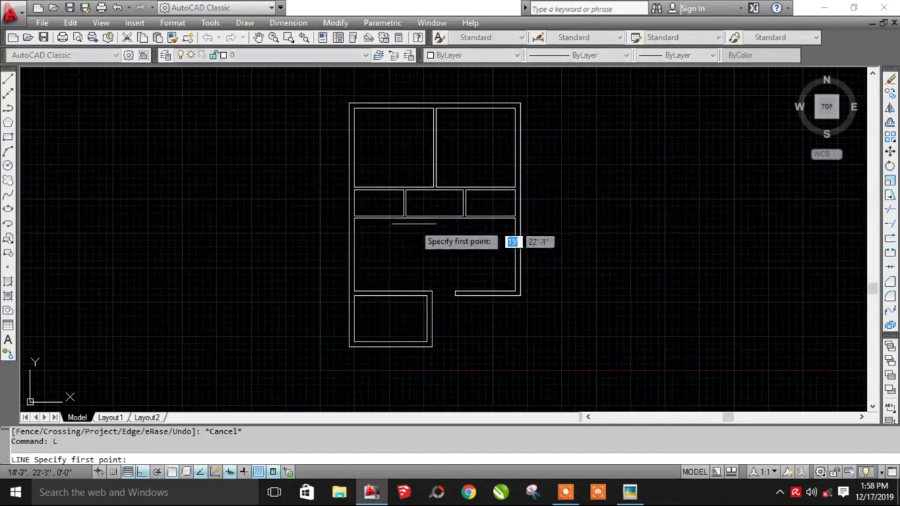
scroll(422, 218, up, 5)
click(412, 209)
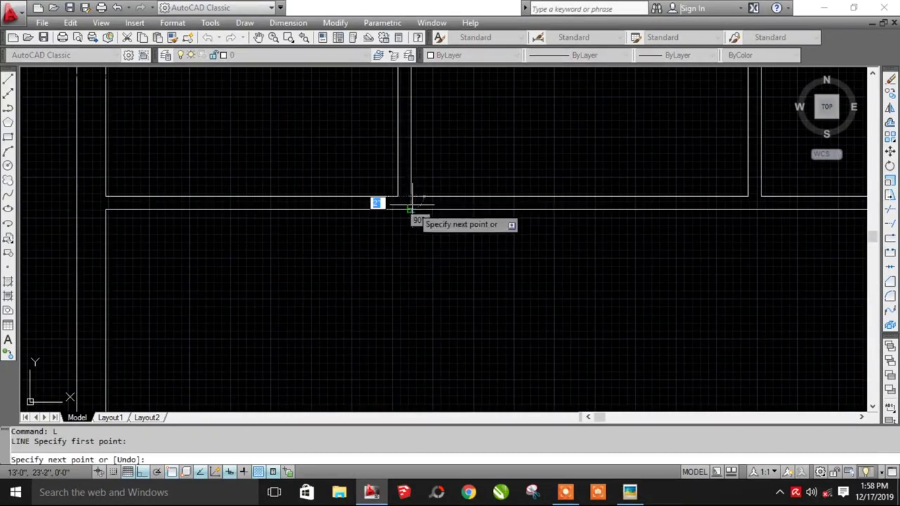
key(Escape)
text(o)
key(Return)
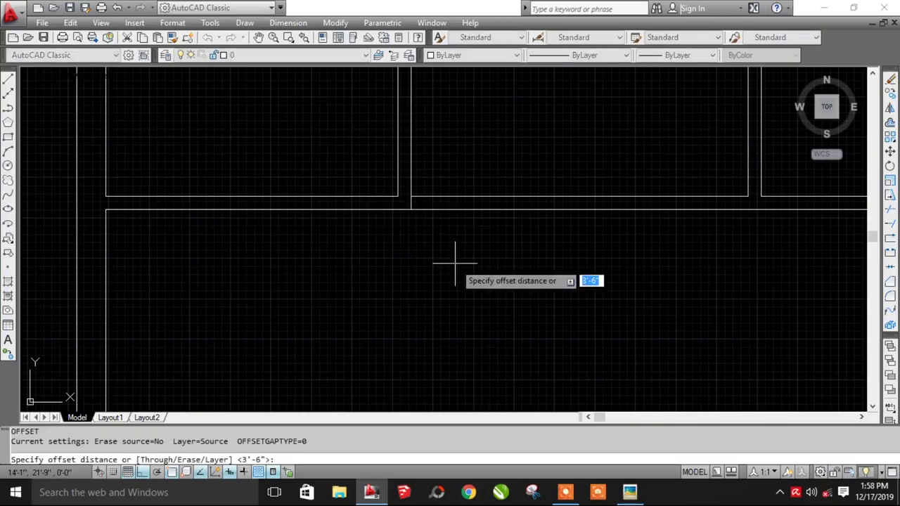
key(Return)
scroll(415, 211, up, 2)
click(408, 199)
click(442, 194)
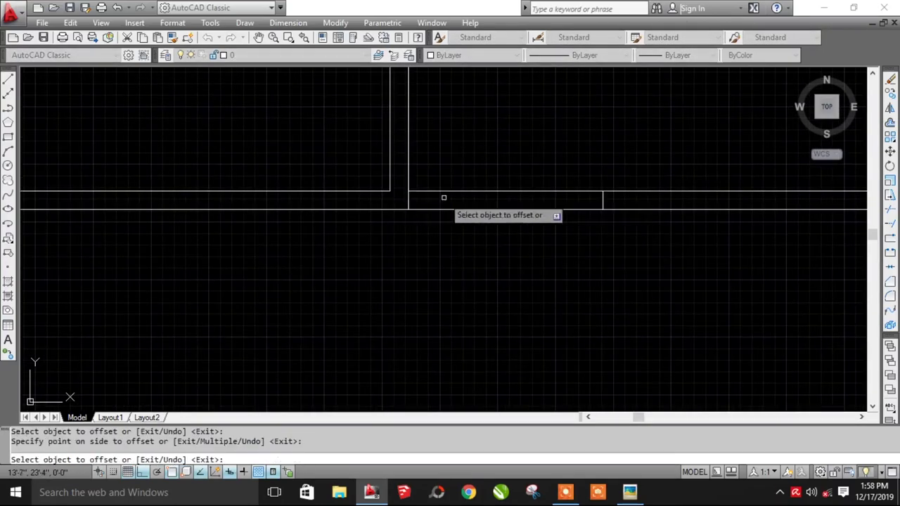
key(Escape)
Step: Trim the wall lines between the jambs with a crossing window to cut the door gap
text(TR)
key(Return)
key(Return)
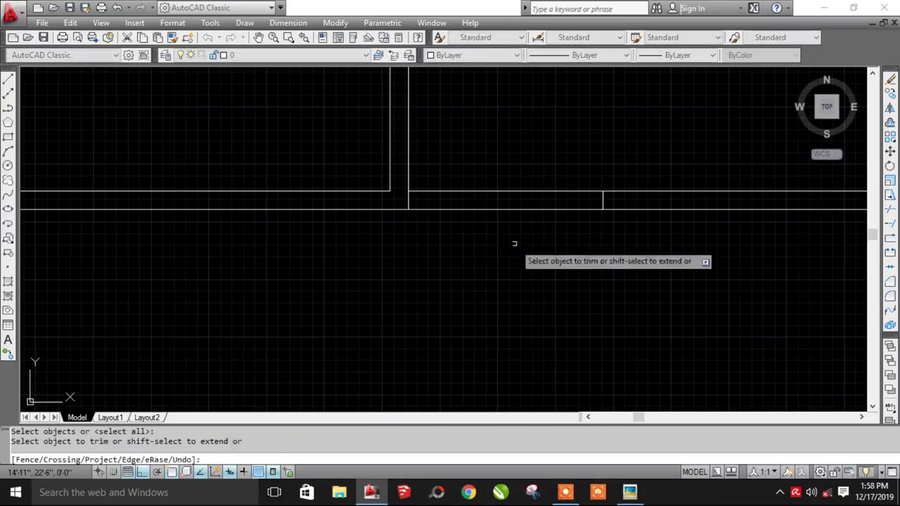
click(488, 175)
scroll(508, 187, down, 2)
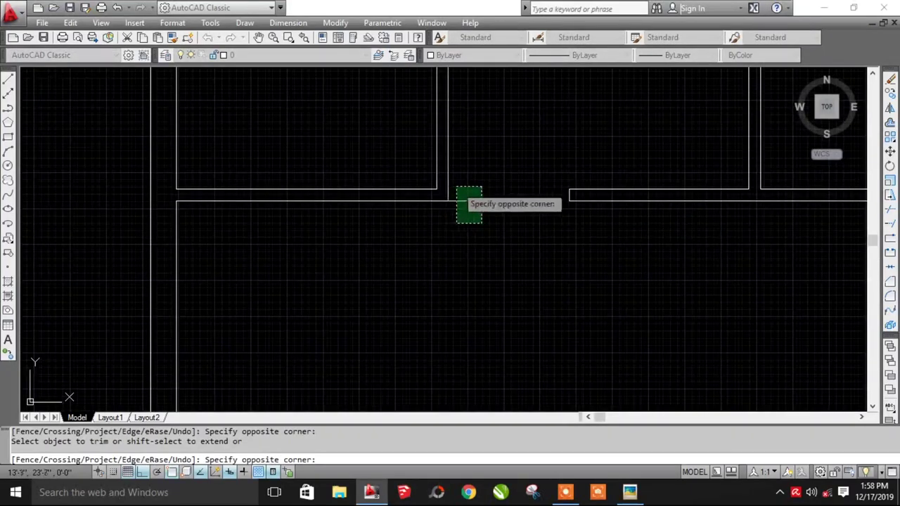
scroll(483, 224, down, 2)
click(488, 263)
scroll(516, 195, up, 2)
Step: Check the reference and pick the next wall corner for another opening
click(630, 492)
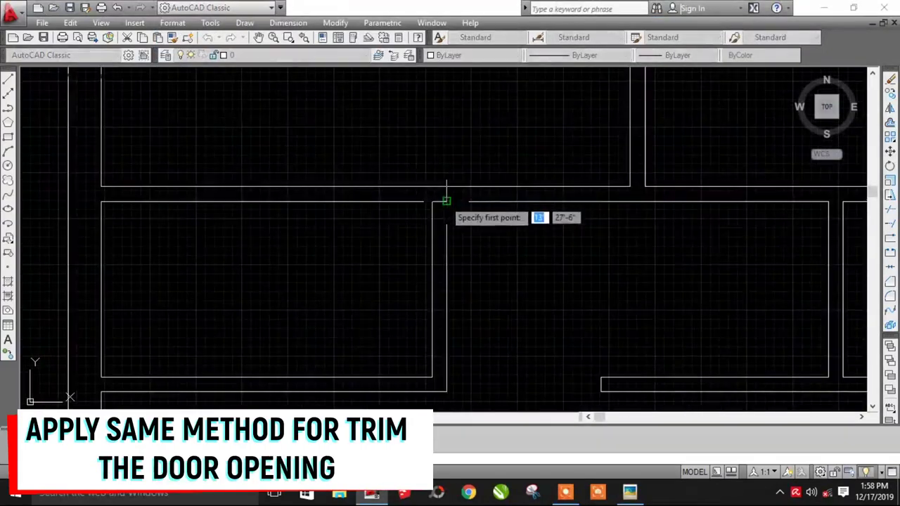
key(Escape)
text(O)
key(Return)
key(Return)
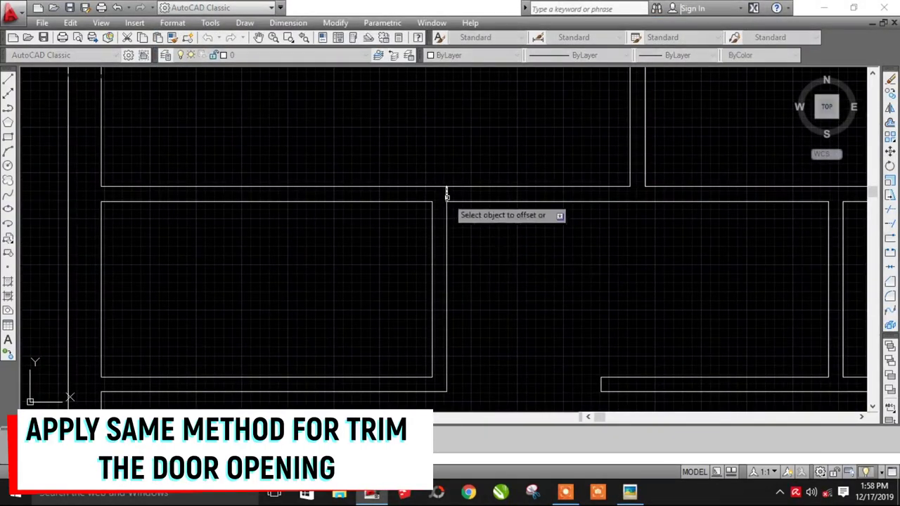
scroll(526, 247, down, 2)
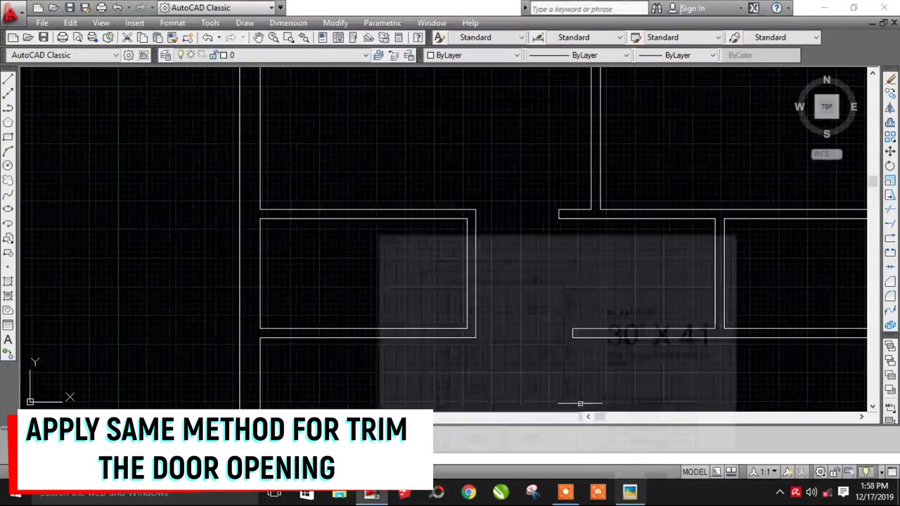
scroll(439, 201, up, 2)
click(490, 201)
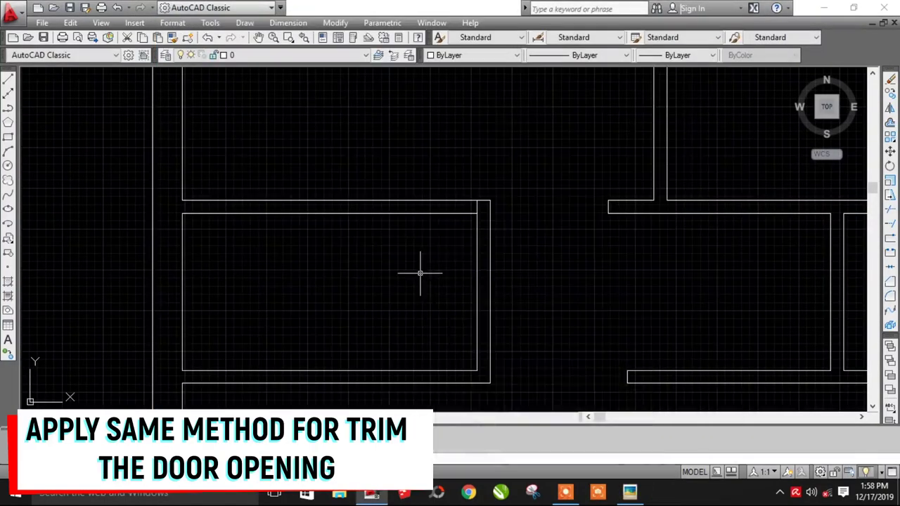
Step: Offset the wall line 2.5 and trim to leave a wall stub, then start saving the drawing
text(O)
key(Return)
text(2)
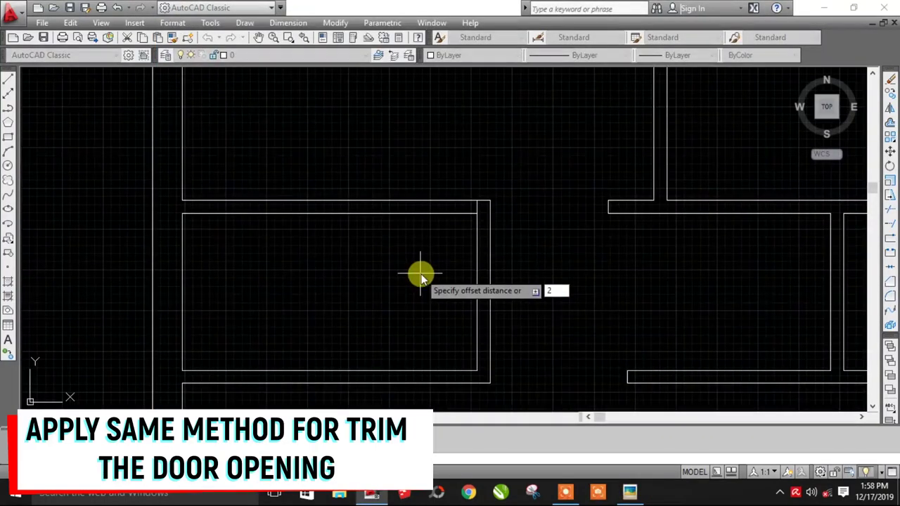
text(.5)
key(Return)
text(R)
key(Return)
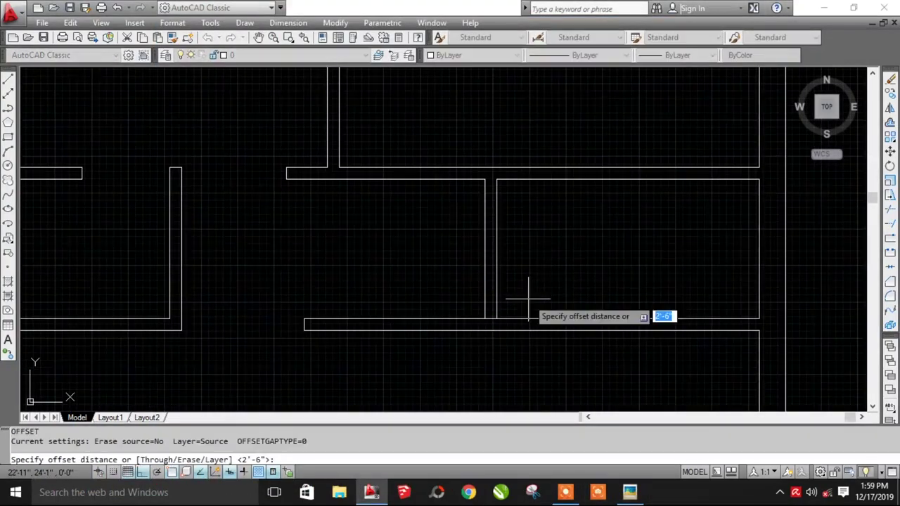
key(Return)
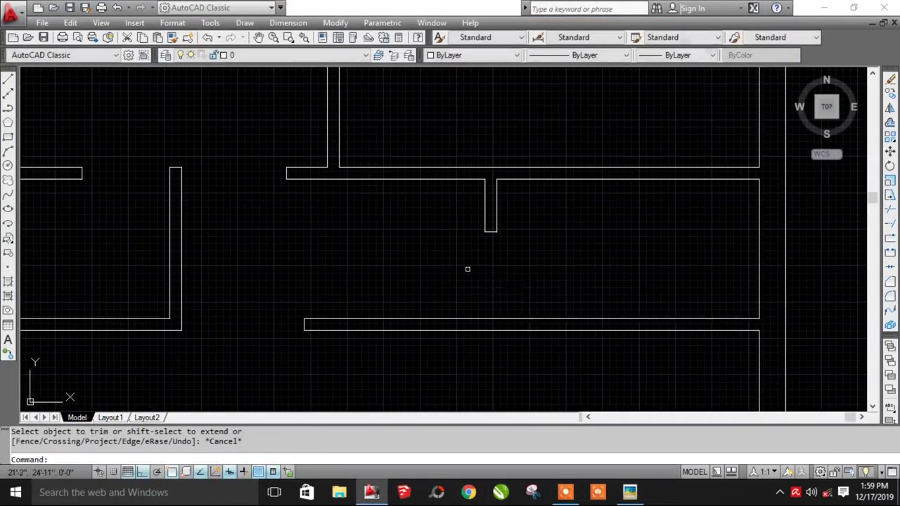
scroll(493, 288, down, 2)
key(ctrl+s)
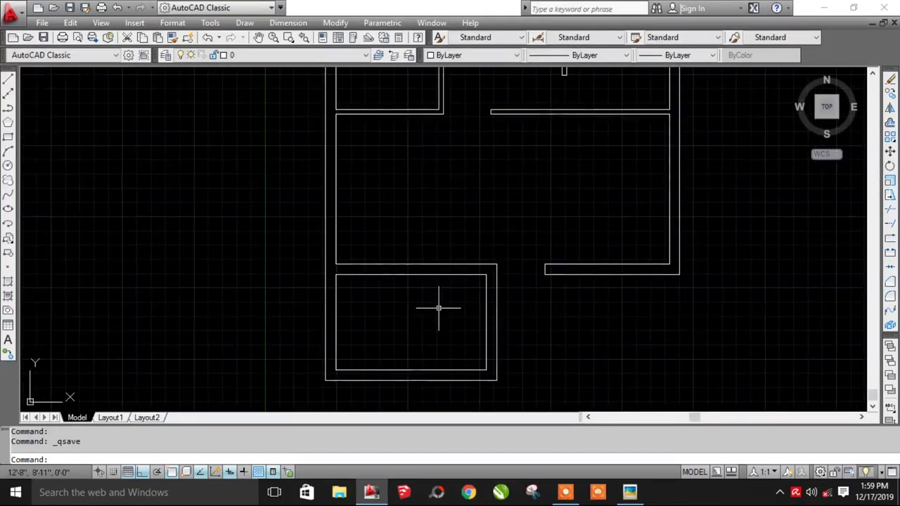
Step: Check the PLAN.jpg reference for the next wall opening's location
text(L)
key(Return)
scroll(342, 290, up, 1)
click(297, 263)
key(Escape)
text(O)
key(Return)
click(628, 493)
click(628, 494)
key(Escape)
Step: Offset the wall line 3' to the right
text(O)
key(Return)
text(3')
key(Return)
click(331, 263)
click(426, 322)
key(Escape)
Step: Trim the wall pieces between to open the 3' gap, then bring up PLAN.jpg
text(TR)
key(Return)
click(380, 277)
click(368, 237)
key(Escape)
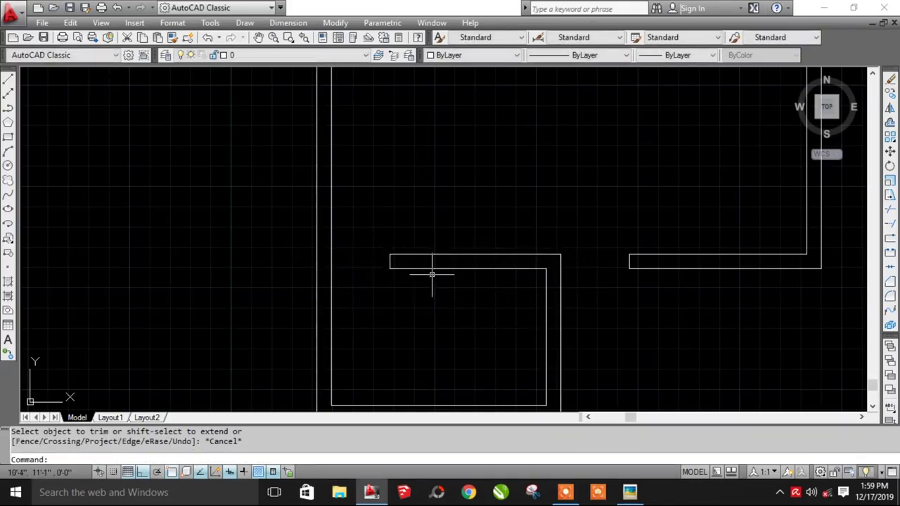
scroll(492, 305, down, 3)
click(628, 494)
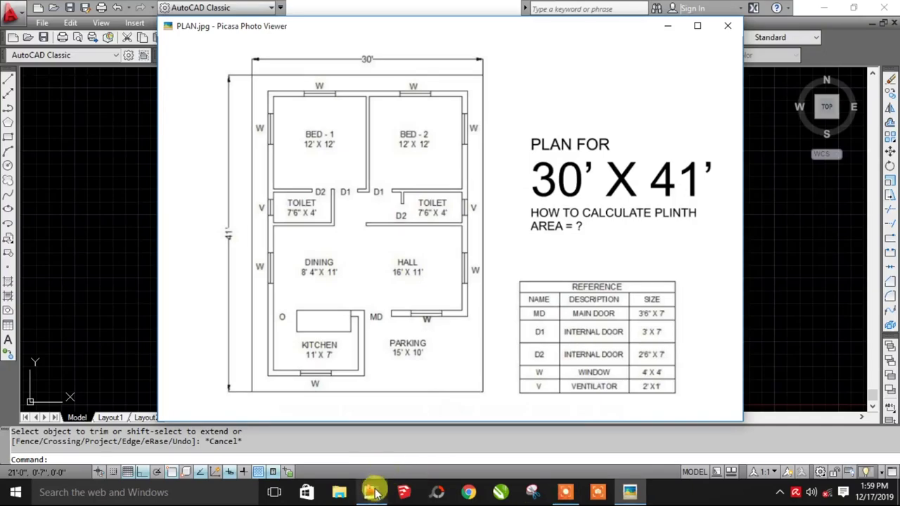
Step: Offset the short kitchen wall edge 6 to the right
click(373, 492)
scroll(391, 278, up, 2)
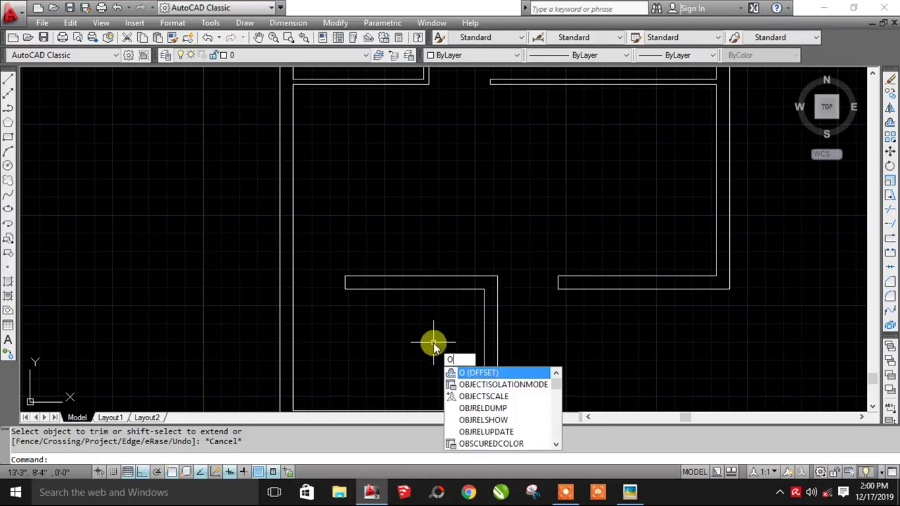
key(Return)
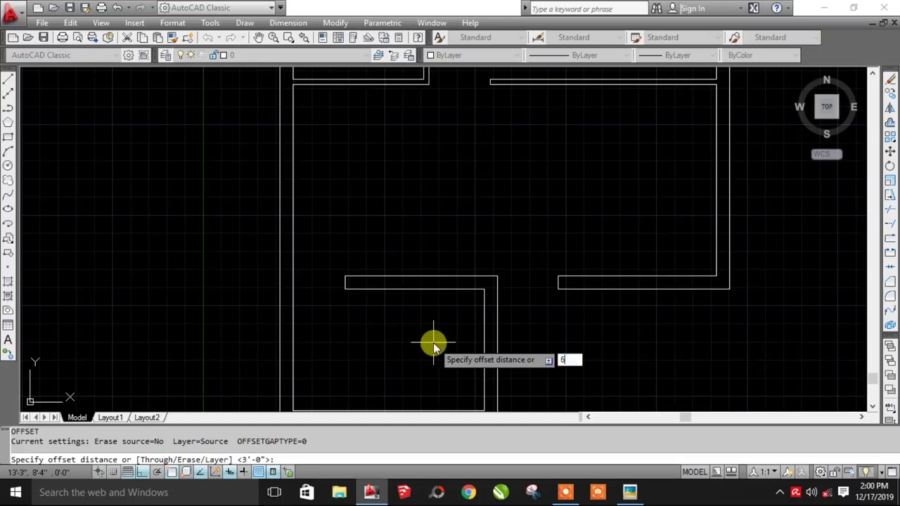
key(Return)
click(345, 282)
click(439, 289)
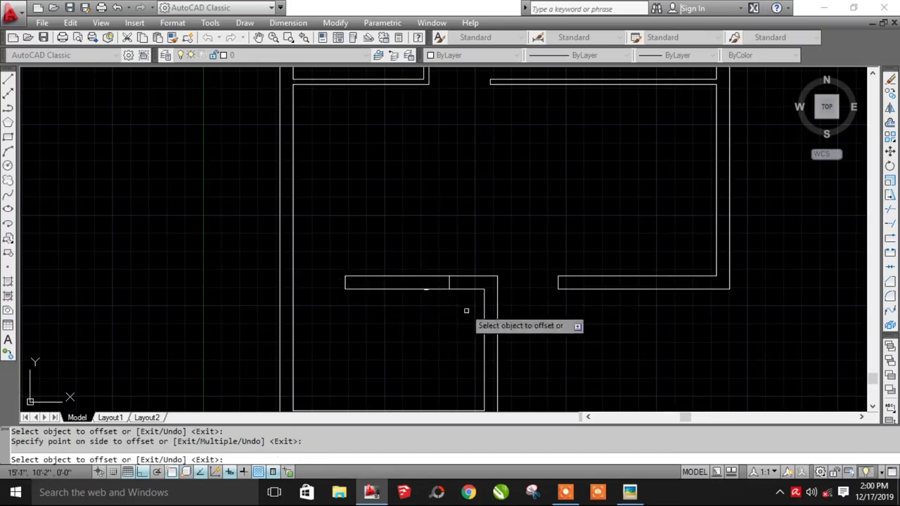
key(Escape)
Step: Draw the counter outline: a 1' line down and a 6' line to the left
text(l)
key(Return)
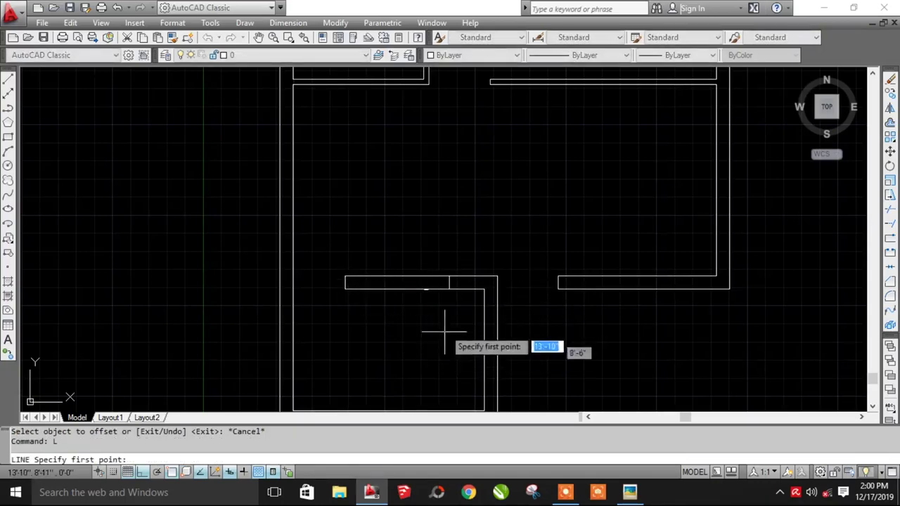
click(448, 289)
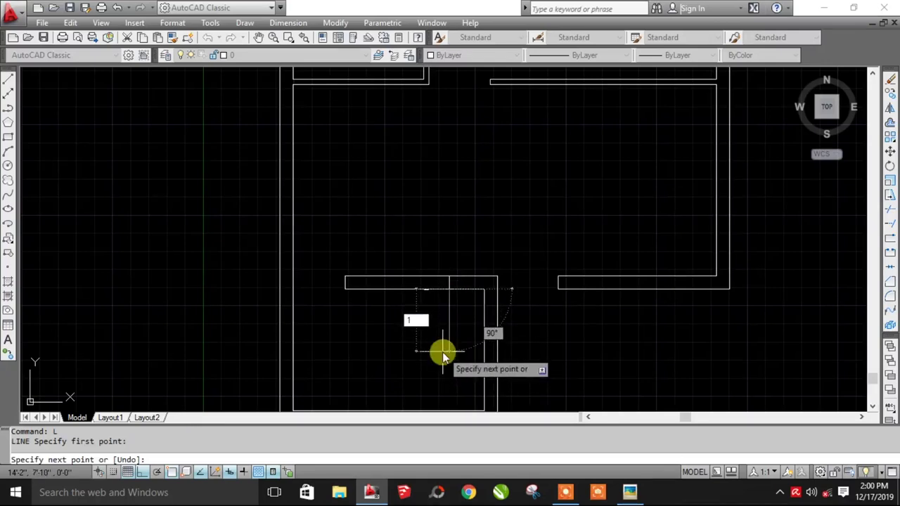
text(1')
key(Return)
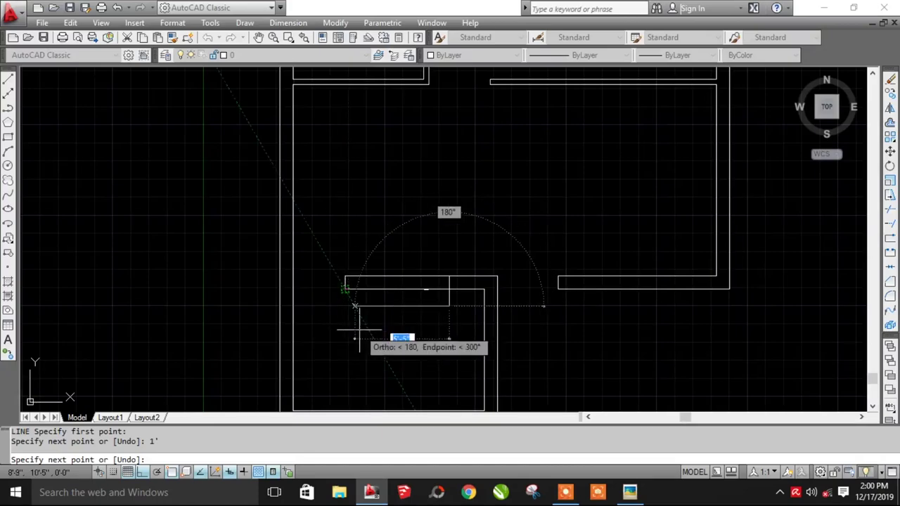
key(Return)
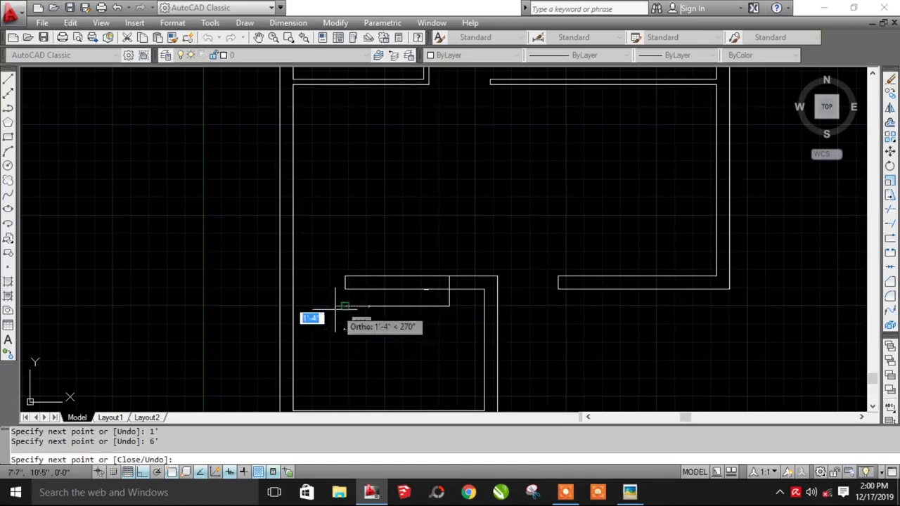
scroll(317, 312, up, 3)
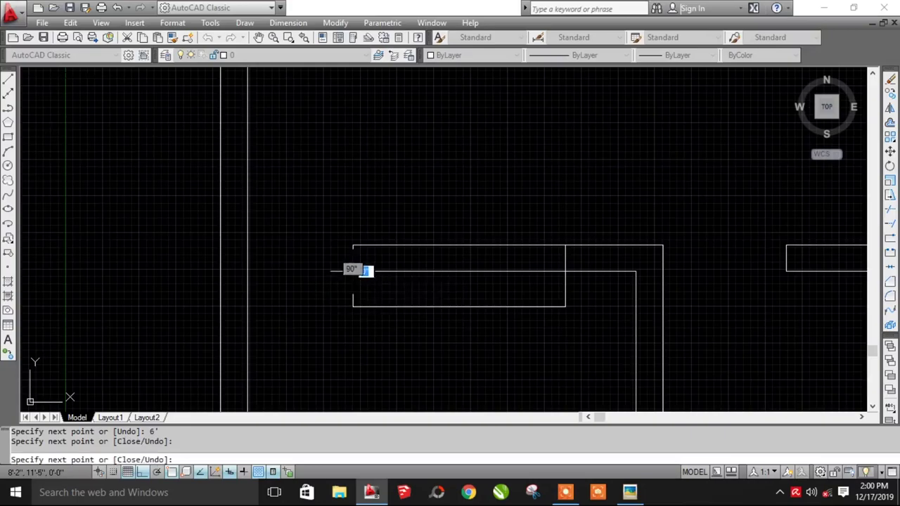
key(Escape)
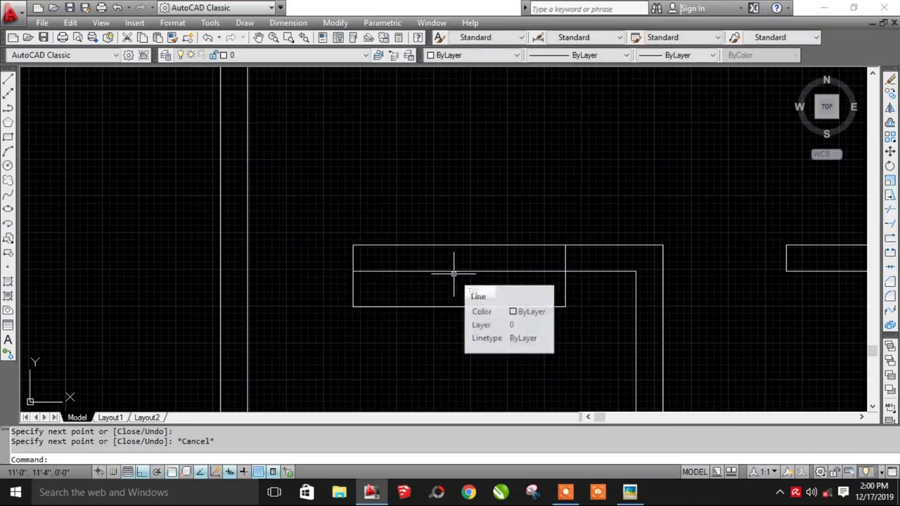
Step: Trim the overlapping extra lines inside the kitchen counter outline
text(tr)
key(Return)
key(Return)
click(553, 263)
click(457, 288)
key(Escape)
scroll(470, 300, down, 4)
scroll(472, 304, down, 1)
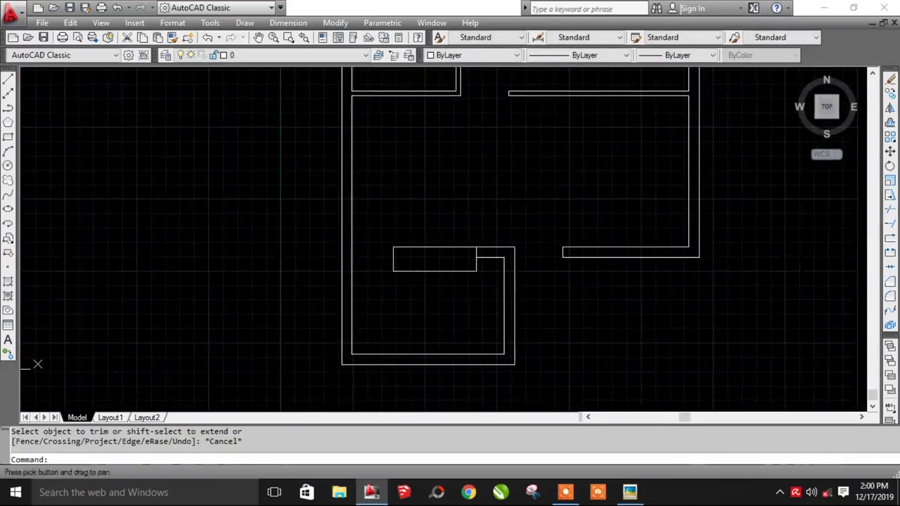
Step: Pan up to the plan's top wall and start a line at the wall corner, then cancel it
mouse_move(466, 293)
middle_down()
mouse_move(513, 358)
mouse_move(485, 303)
mouse_move(495, 297)
middle_up()
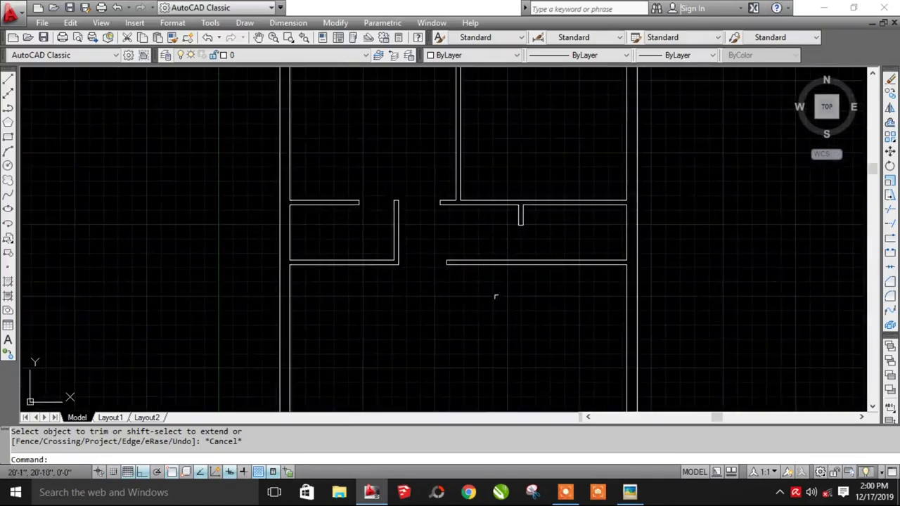
middle_drag(527, 153, 521, 289)
middle_drag(483, 332, 491, 239)
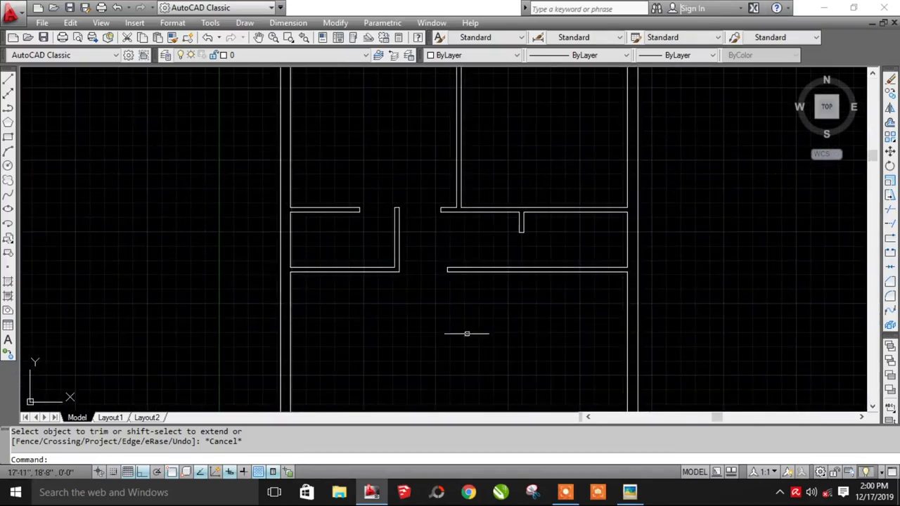
text(L)
key(Return)
scroll(474, 225, up, 5)
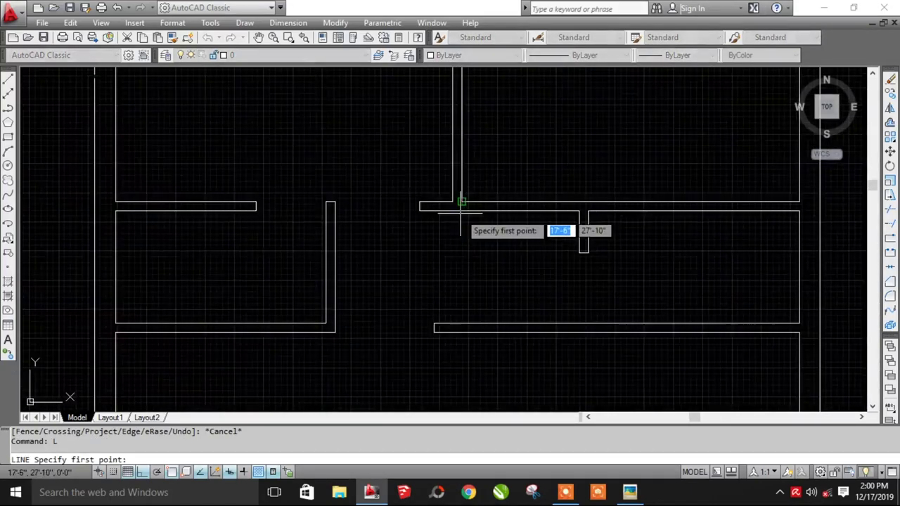
click(456, 231)
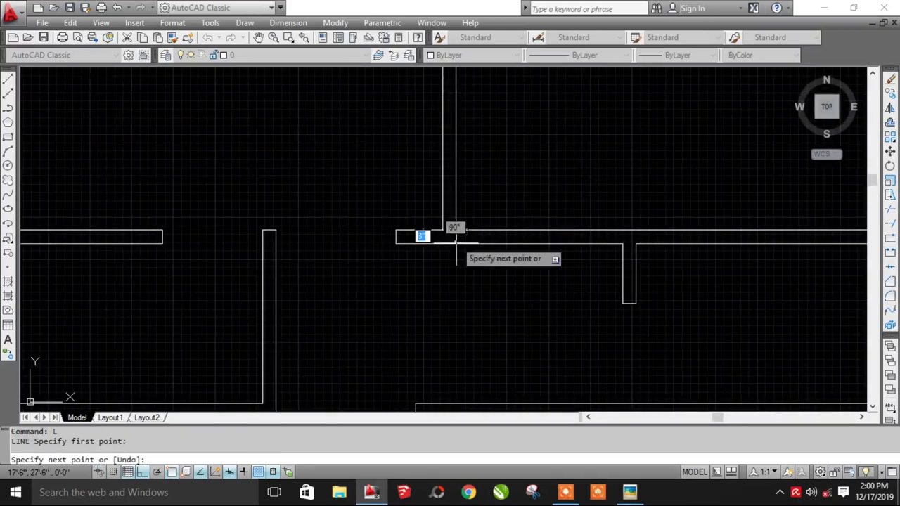
key(Escape)
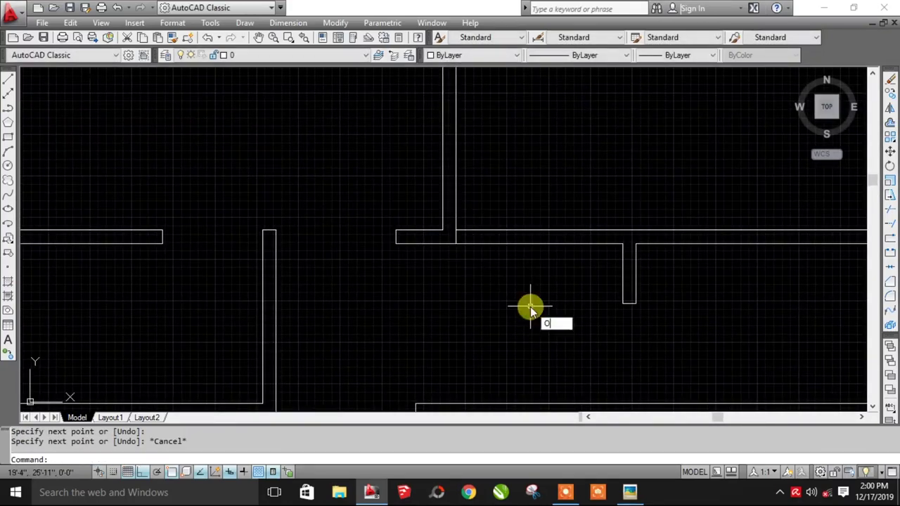
Step: Offset the wall line by 3 to one side
key(Return)
text(3)
key(Return)
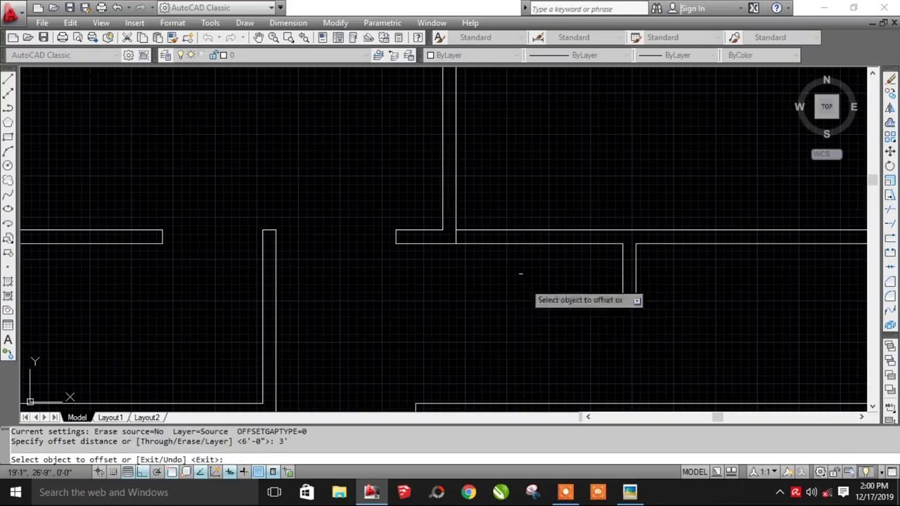
click(458, 232)
click(521, 314)
key(Escape)
Step: Trim away the extra wall segment with TRIM
text(TR)
key(Return)
key(Return)
click(527, 298)
click(519, 169)
key(Escape)
Step: Zoom out and compare the drawing against the PLAN.jpg reference image in Picasa
scroll(546, 276, down, 2)
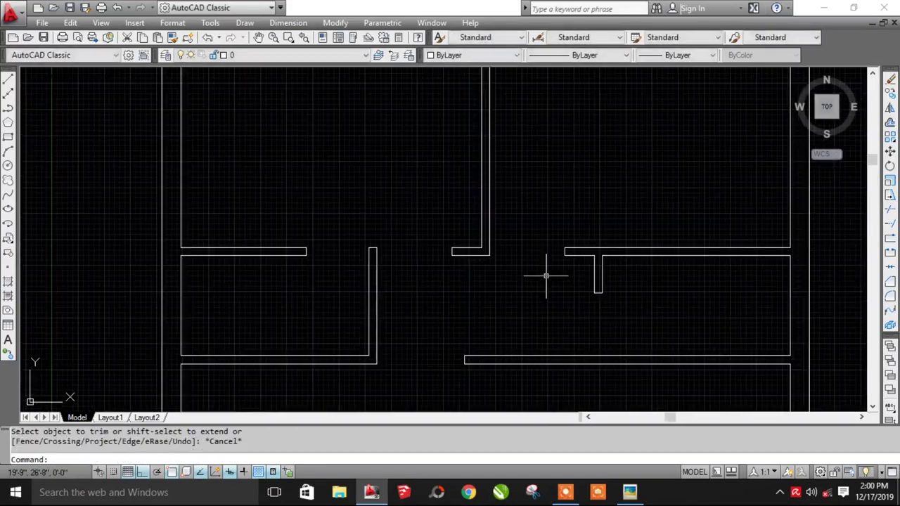
scroll(546, 276, down, 3)
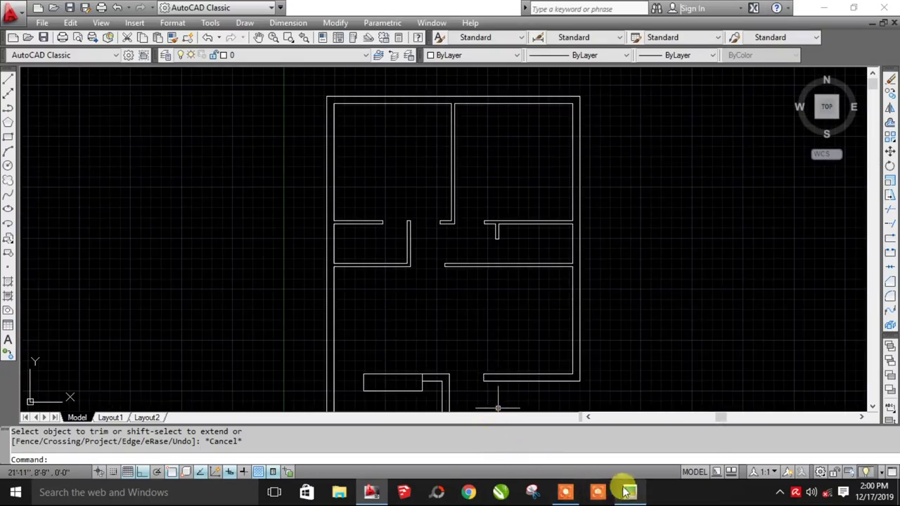
click(628, 492)
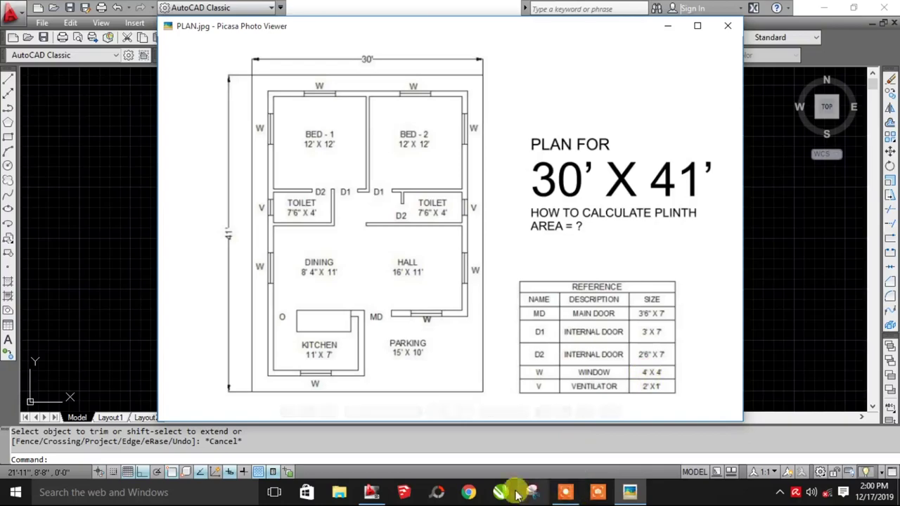
click(371, 492)
middle_drag(455, 306, 454, 253)
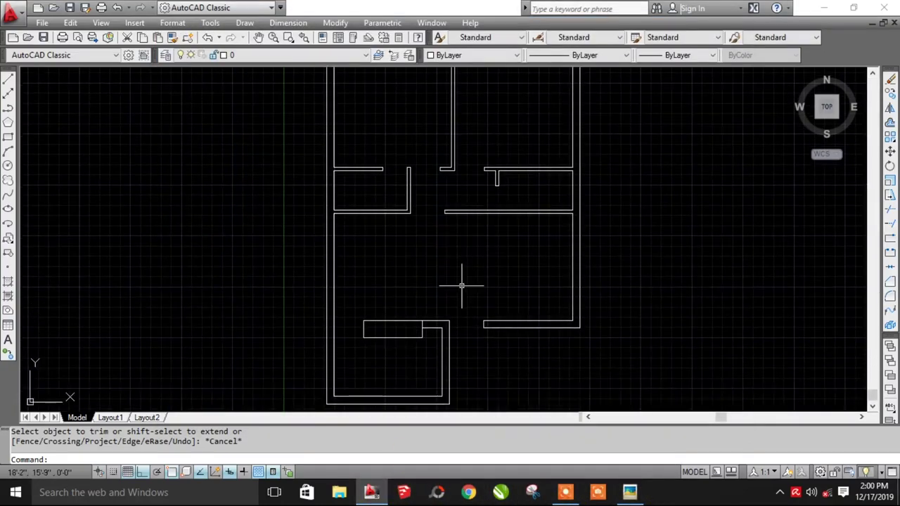
Step: Draw a centre mark across the kitchen's bottom wall at its midpoint
text(L)
key(Return)
middle_drag(462, 301, 476, 275)
scroll(412, 311, up, 2)
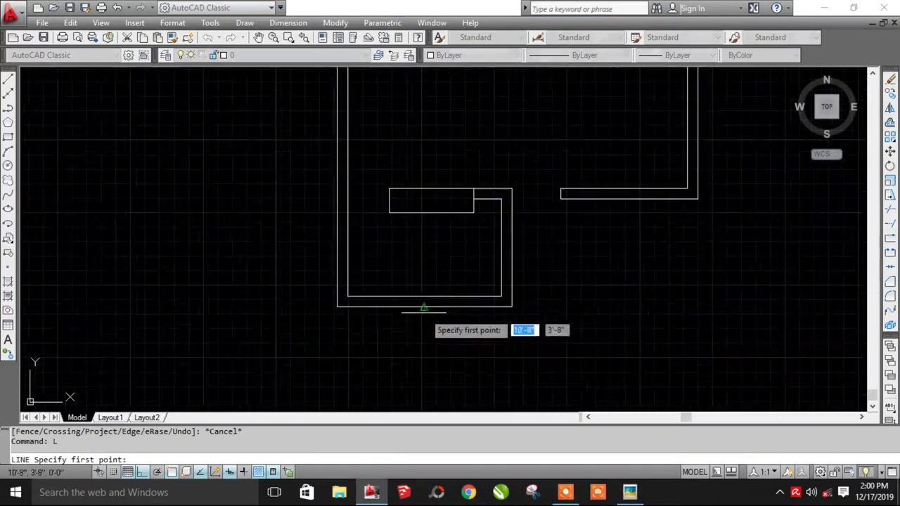
scroll(432, 317, up, 3)
click(422, 315)
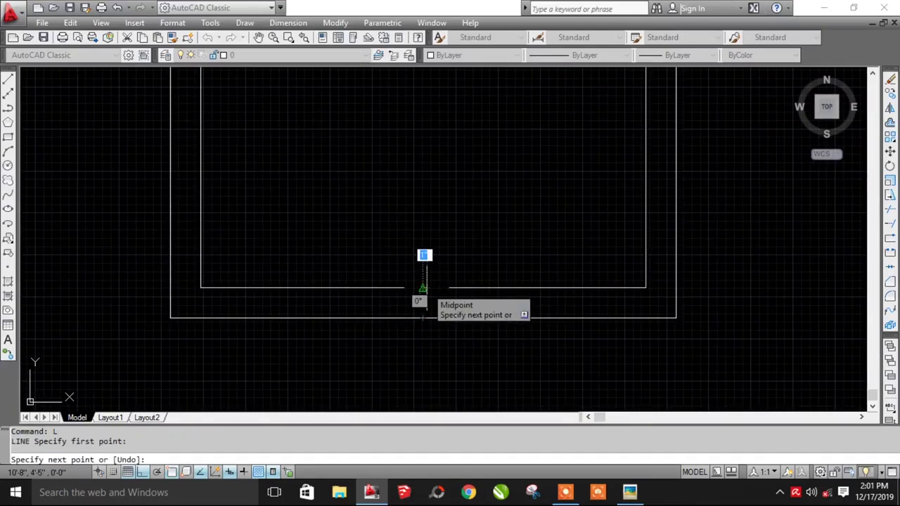
click(422, 288)
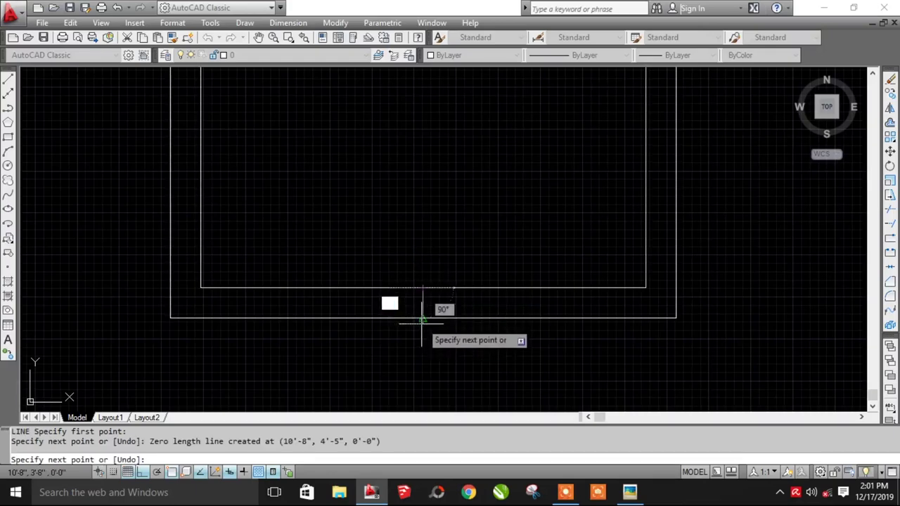
click(423, 317)
key(Escape)
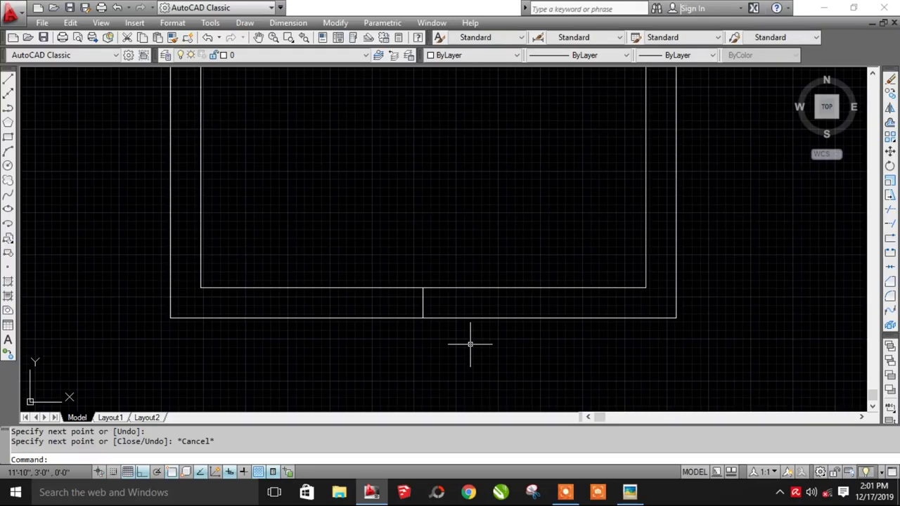
Step: Offset the centre mark 2' to each side to mark the window edges
text(O)
key(Return)
text(2')
key(Return)
click(423, 302)
click(427, 318)
click(422, 305)
click(417, 306)
key(Escape)
Step: Delete the middle centre mark and draw a line joining the two opening edges
click(433, 318)
click(415, 301)
key(Delete)
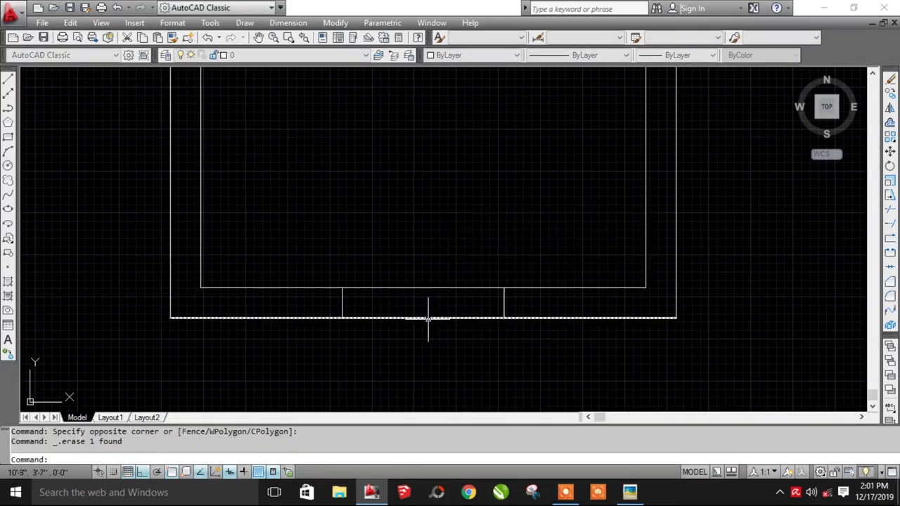
text(l)
key(Return)
click(343, 303)
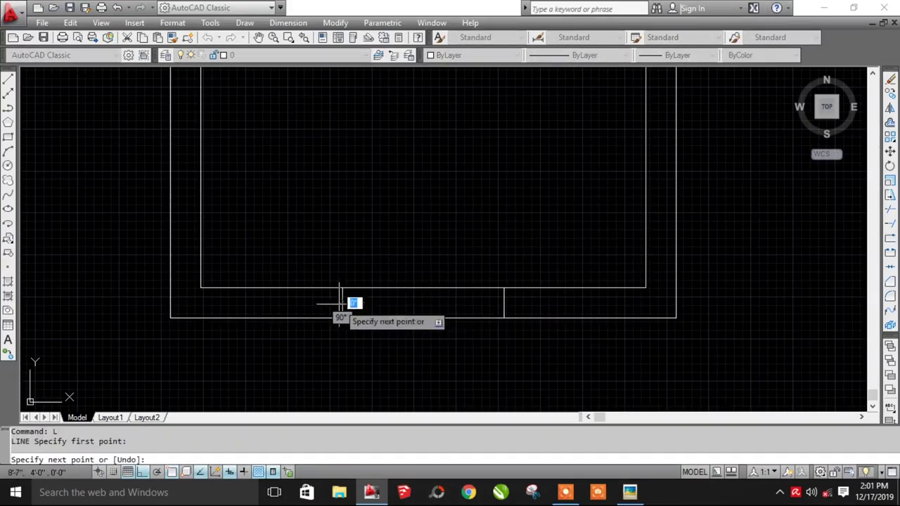
click(504, 303)
key(Escape)
scroll(504, 304, down, 2)
middle_drag(315, 92, 306, 288)
scroll(296, 275, down, 4)
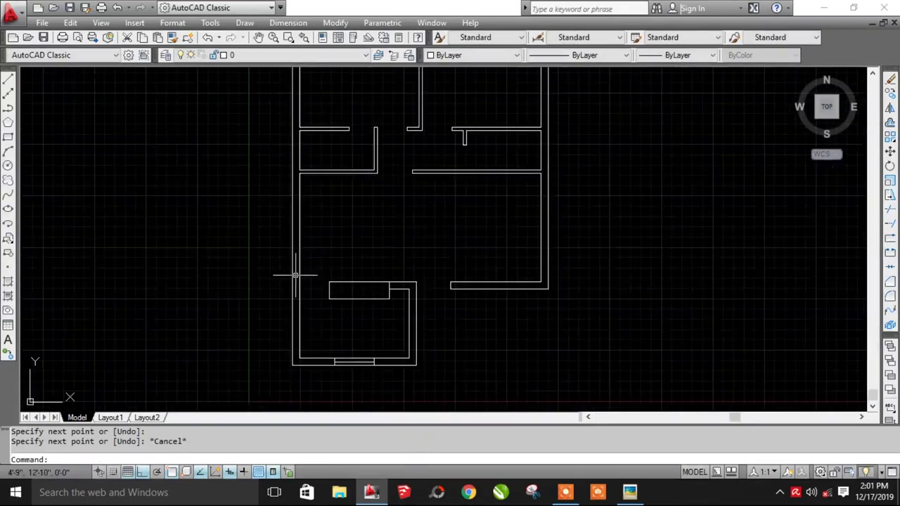
Step: Draw a short line across the hall's right wall from inner to outer face
text(l)
key(Return)
scroll(549, 232, up, 2)
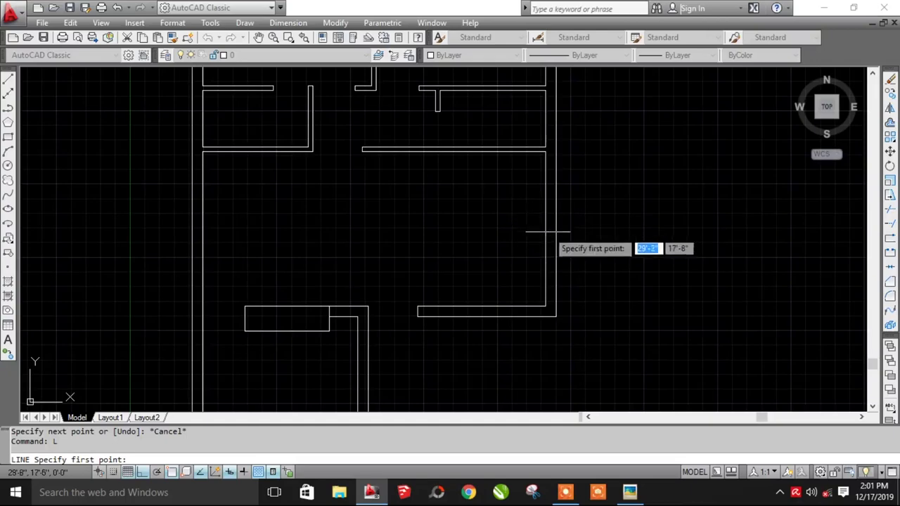
click(547, 229)
click(555, 229)
key(Escape)
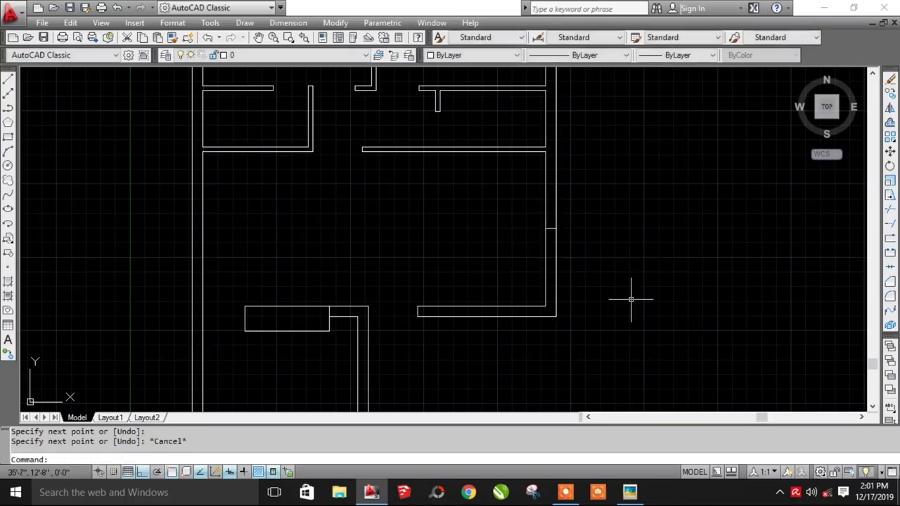
Step: Offset the short wall line 2' above and below
key(Return)
text(2)
key(Return)
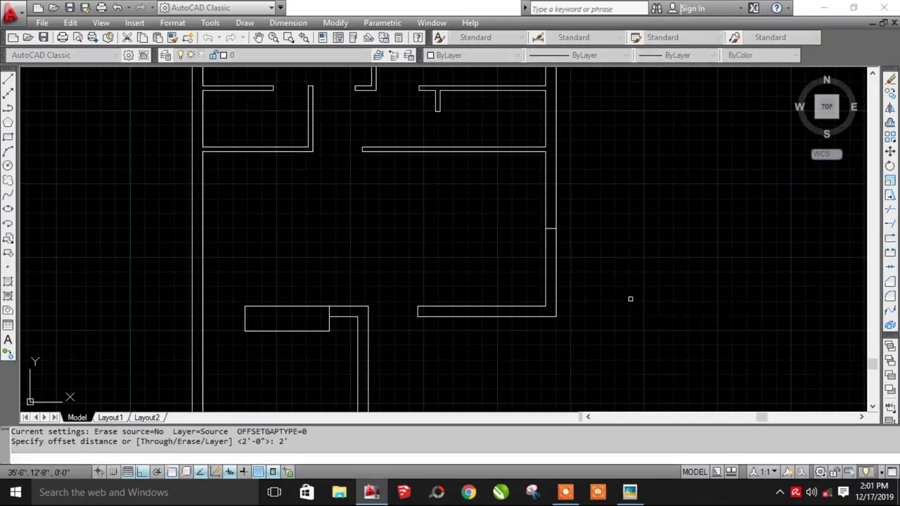
scroll(555, 233, up, 3)
click(538, 215)
click(533, 166)
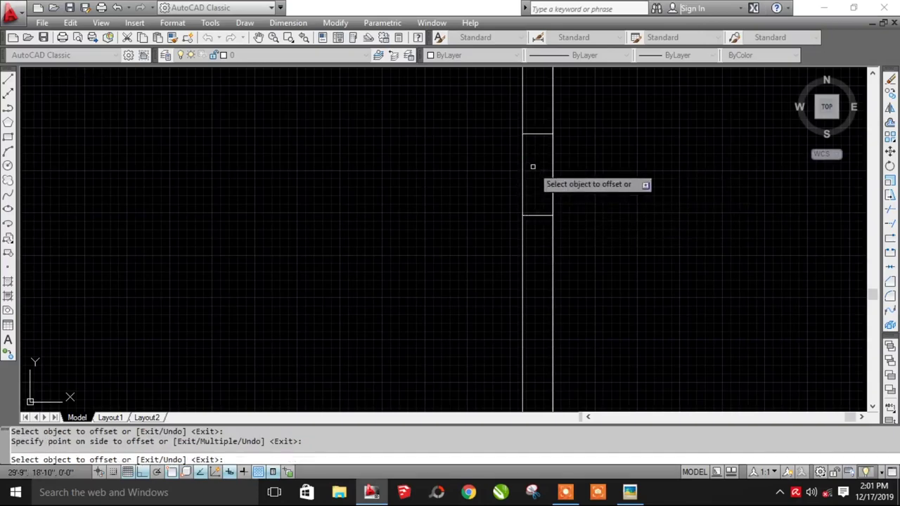
click(538, 215)
key(Escape)
Step: Delete the middle short line and draw a line across the window opening
click(545, 235)
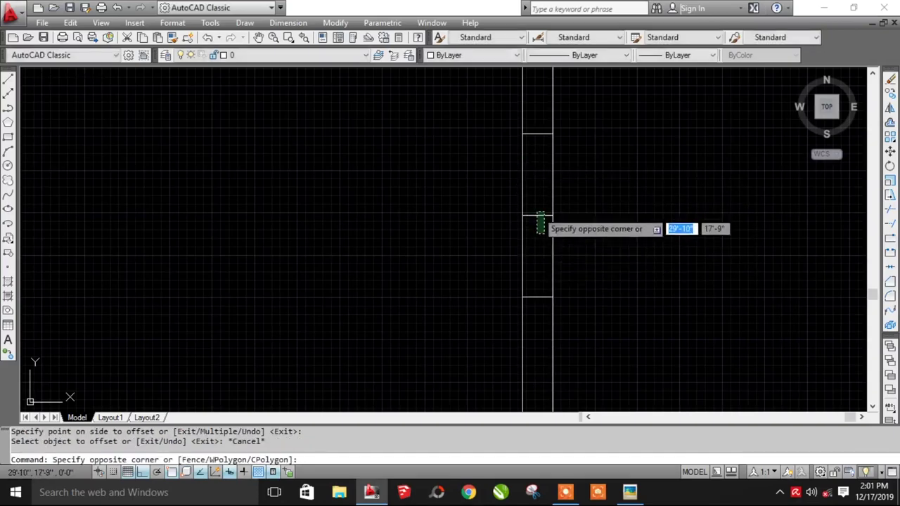
click(534, 214)
key(Delete)
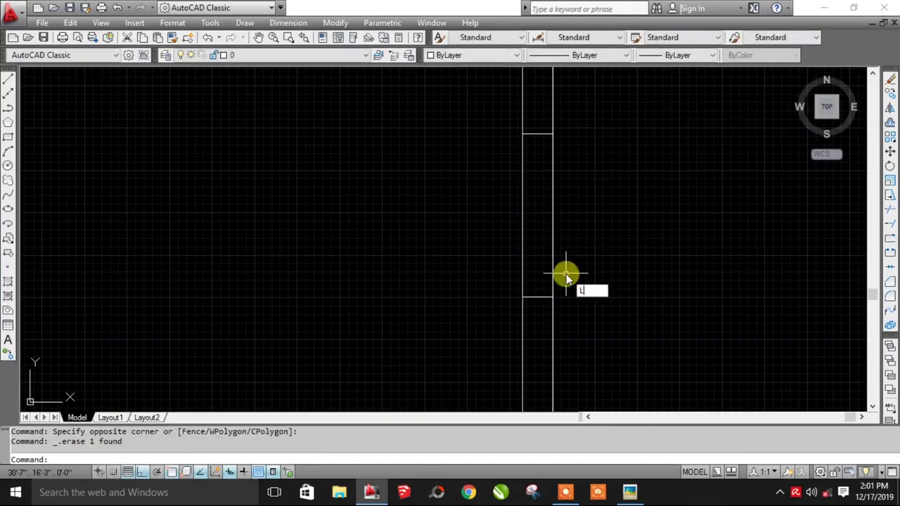
text(L)
key(Return)
click(538, 297)
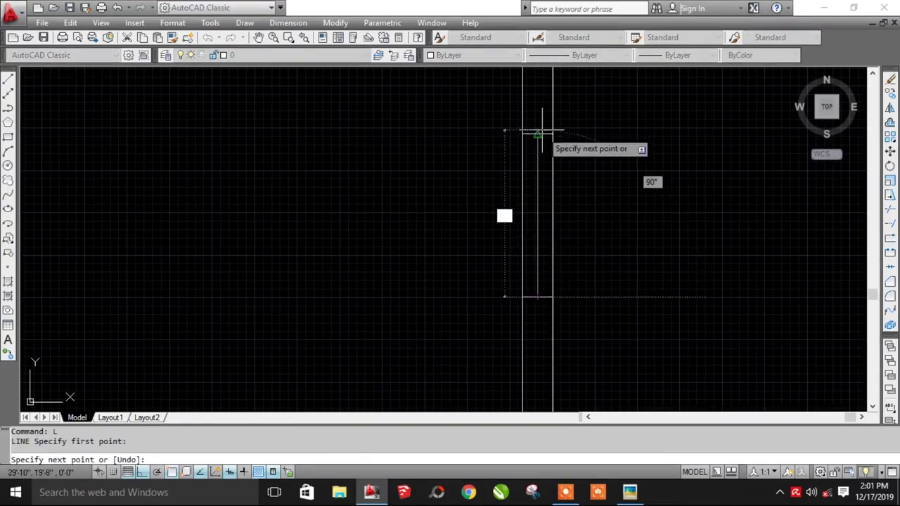
key(Escape)
scroll(555, 203, down, 4)
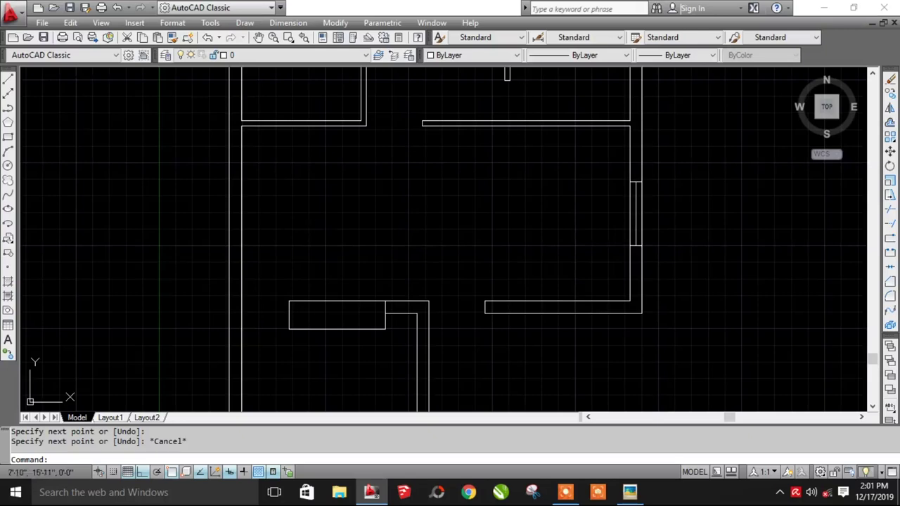
Step: Draw a short line across the dining room's left wall
text(L)
key(Return)
scroll(246, 213, up, 2)
click(238, 212)
click(222, 212)
key(Escape)
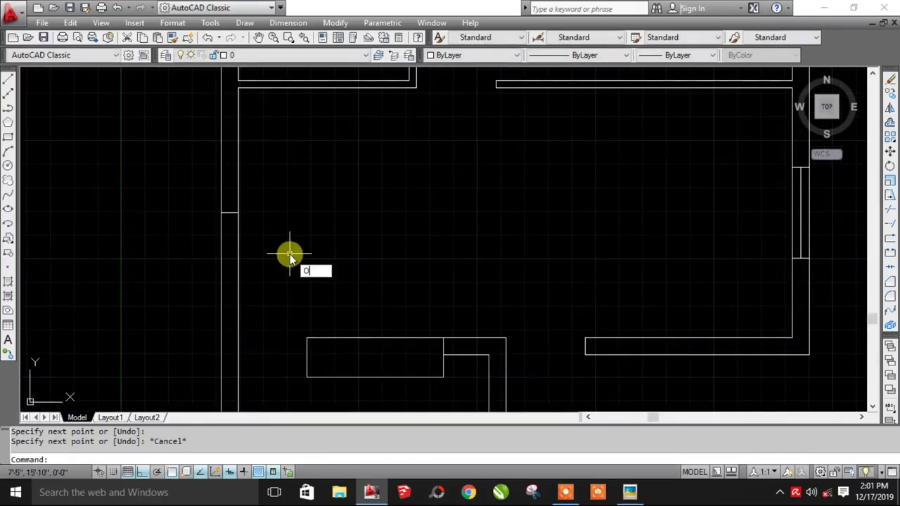
Step: Offset the short line 2' above and 2' below
key(Return)
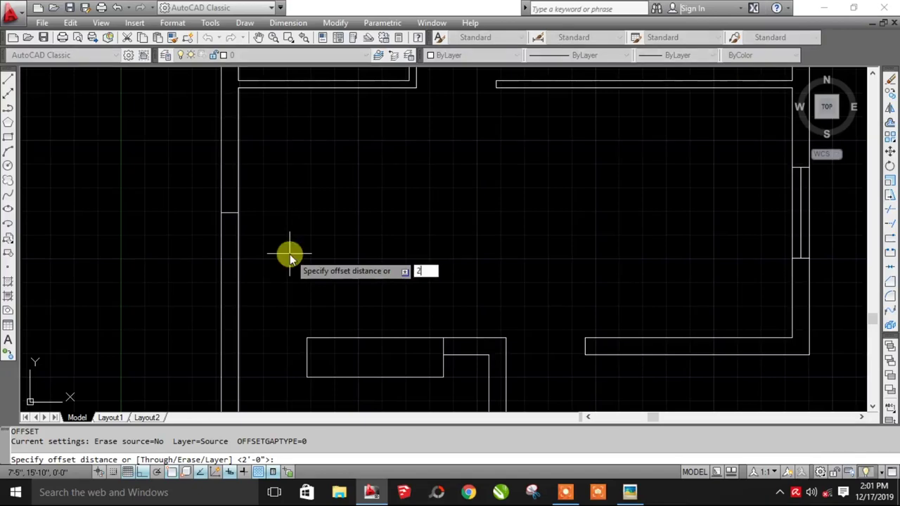
key(Return)
click(232, 212)
click(232, 182)
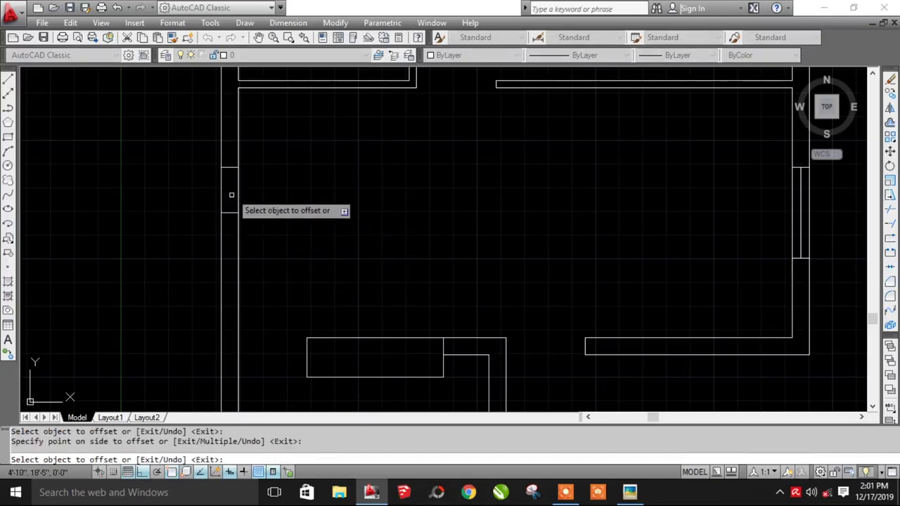
click(232, 213)
click(232, 241)
key(Escape)
Step: Delete the middle line and draw a line joining the upper and lower opening edges
click(232, 218)
click(231, 203)
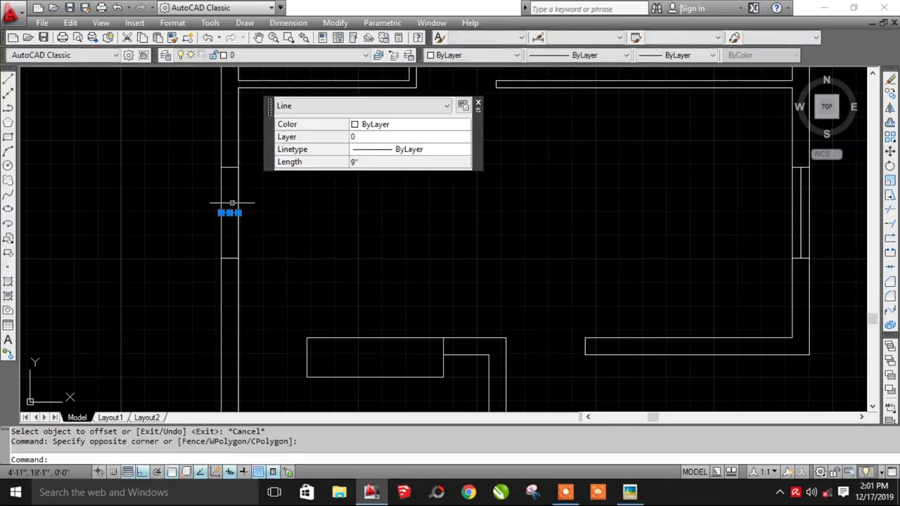
key(Delete)
key(Return)
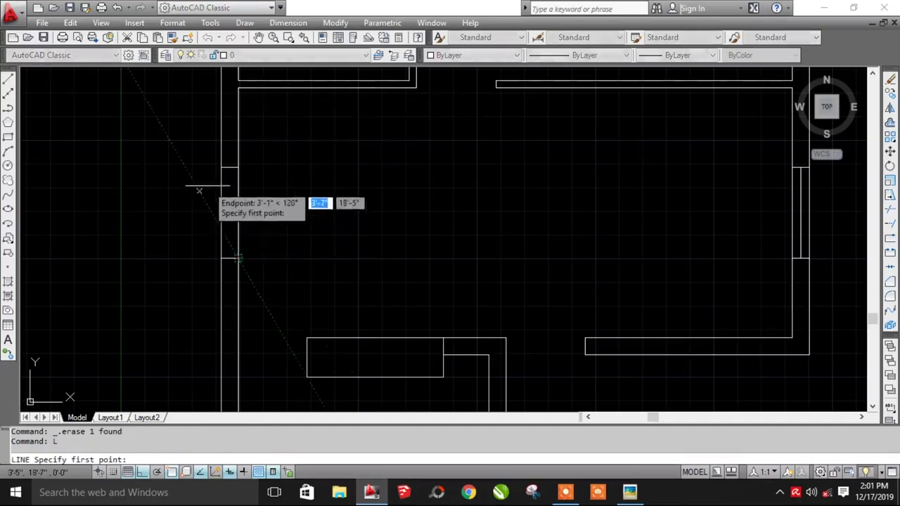
click(230, 167)
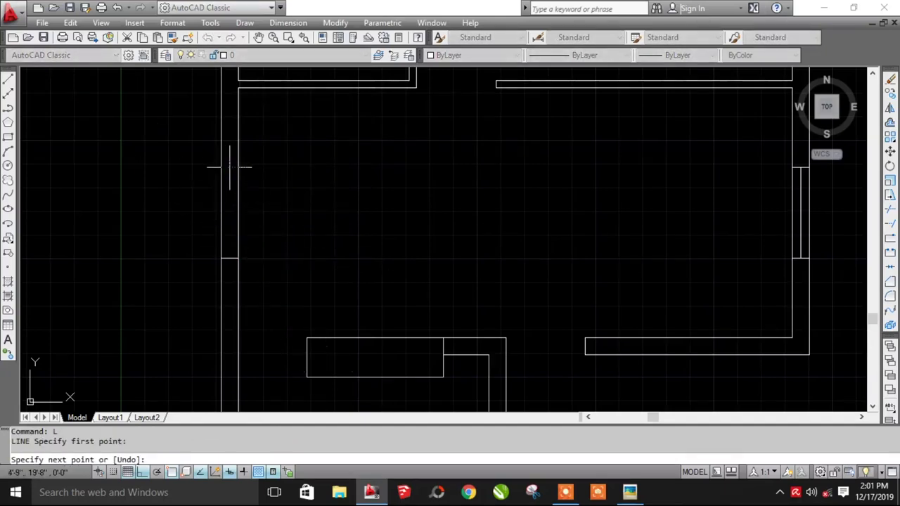
click(229, 258)
key(Escape)
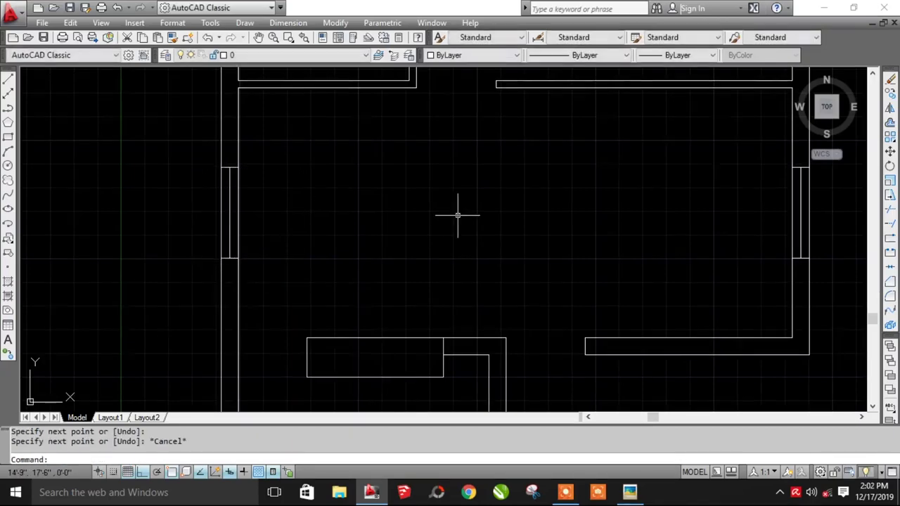
Step: Check the plan against the PLAN.jpg reference image, then begin selecting the side-wall window
middle_drag(458, 216, 415, 310)
scroll(435, 280, down, 2)
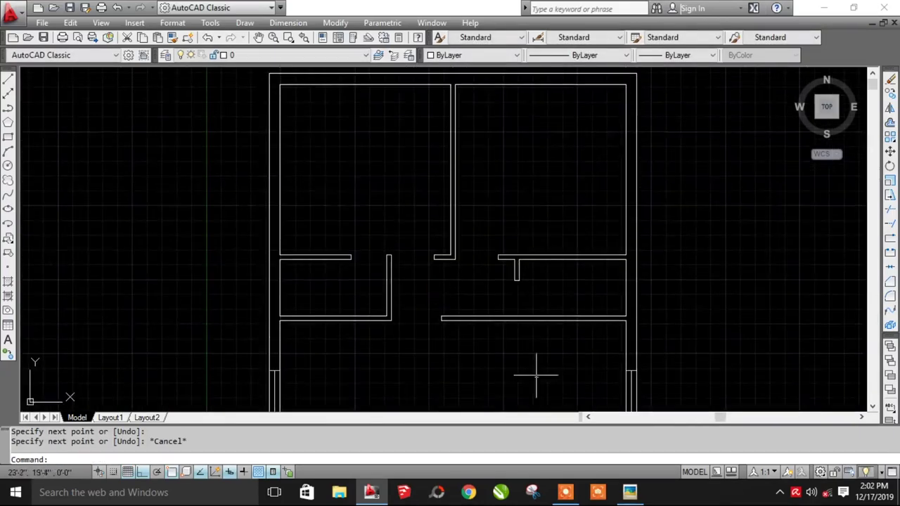
middle_drag(634, 160, 633, 165)
middle_drag(627, 347, 628, 256)
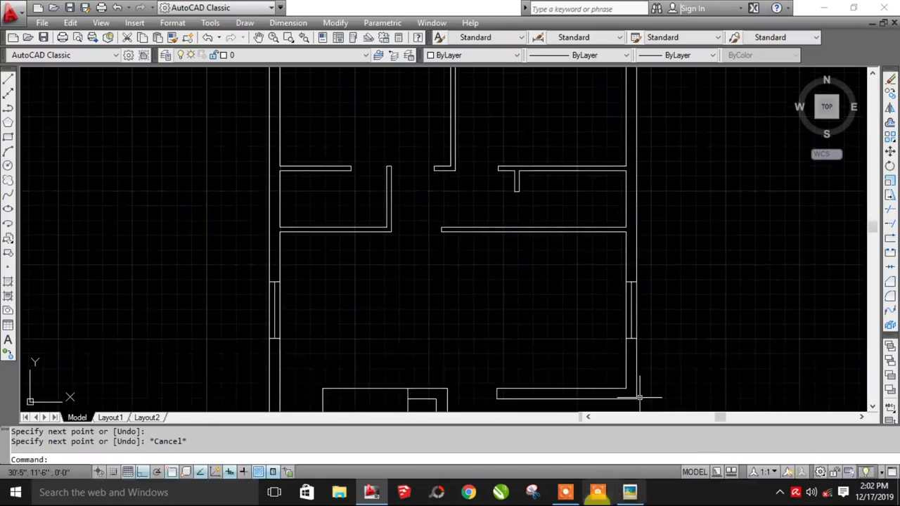
click(629, 492)
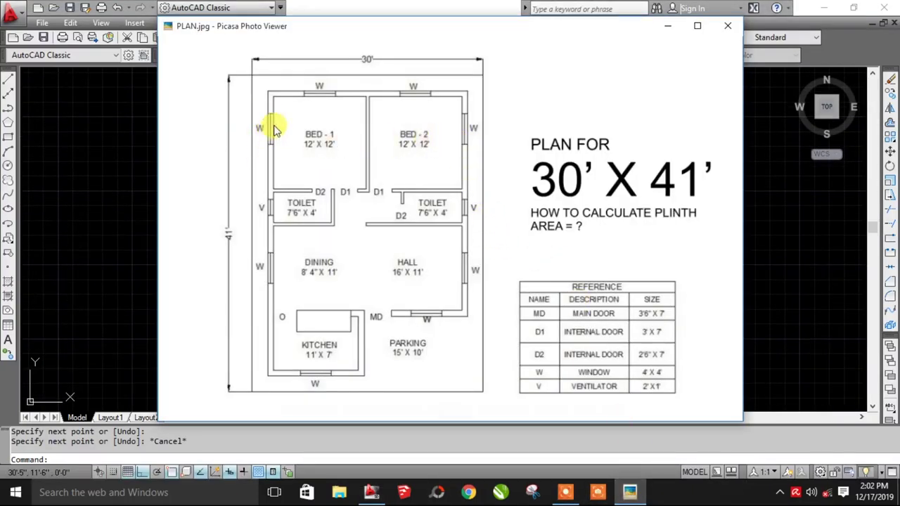
mouse_move(449, 346)
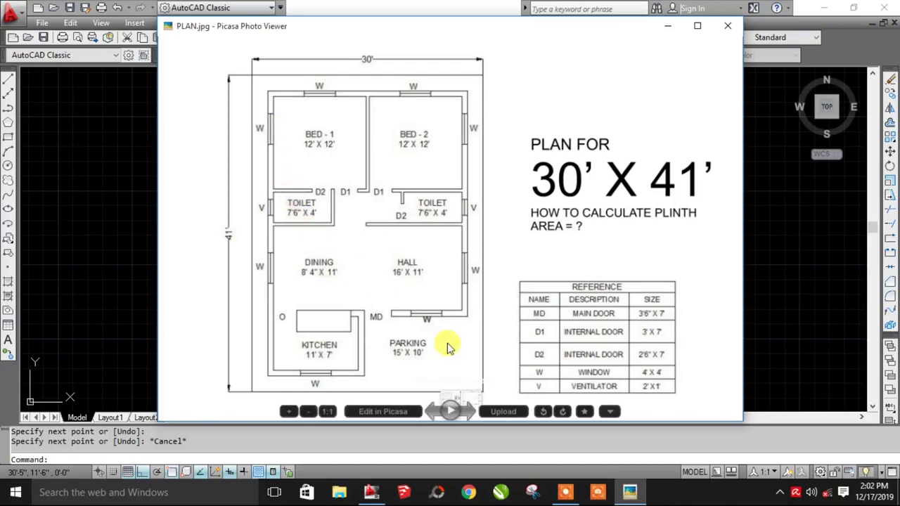
click(630, 492)
scroll(386, 288, down, 2)
click(291, 276)
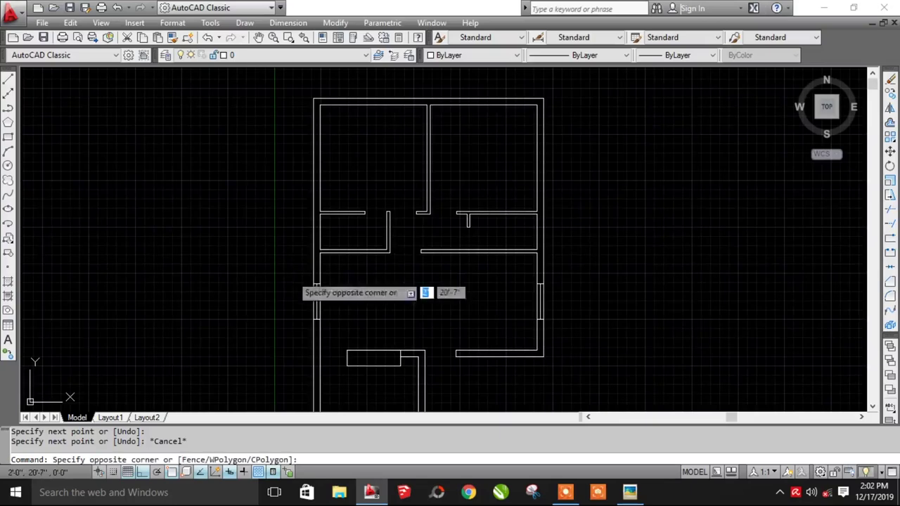
Step: Copy the three window lines onto Bed-1's upper left outer wall
click(346, 329)
text(co)
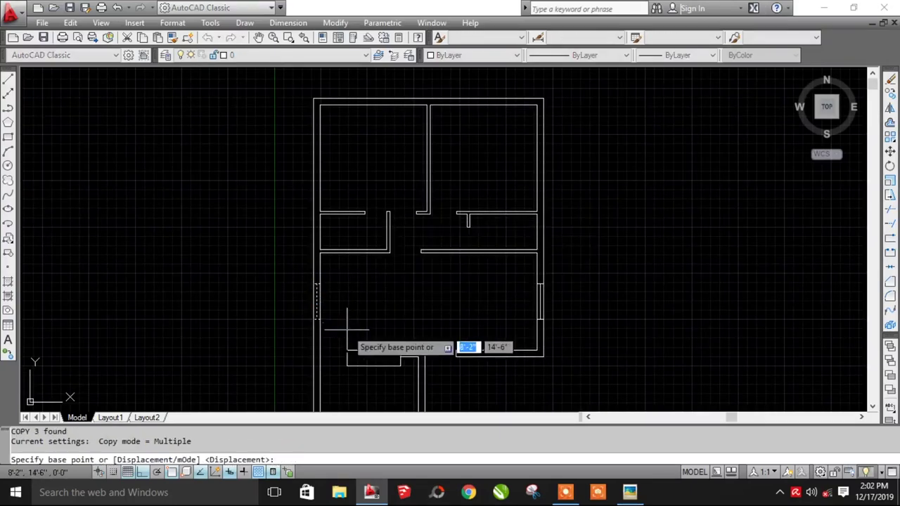
key(Return)
scroll(345, 323, up, 2)
click(311, 317)
scroll(316, 299, down, 2)
scroll(301, 257, up, 4)
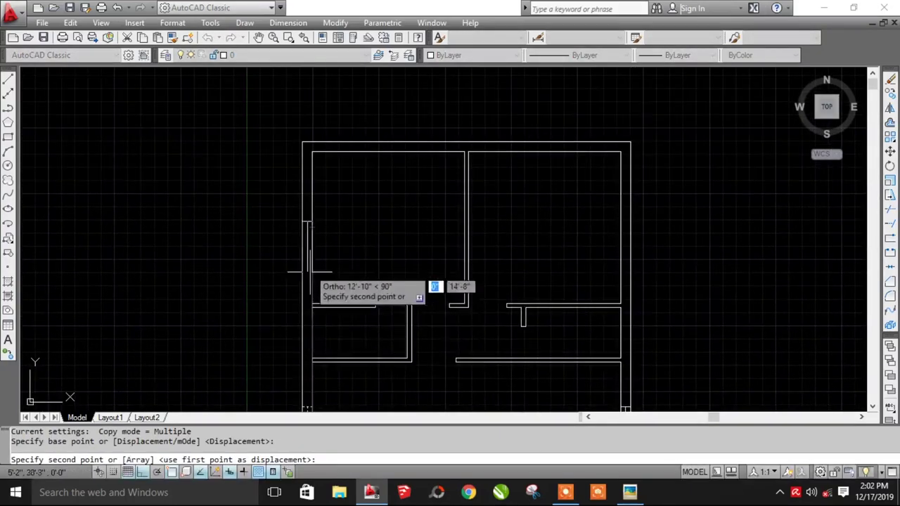
click(312, 231)
key(Escape)
Step: Copy the new left-wall window across to Bed-2's right outer wall
middle_drag(420, 254, 290, 249)
click(143, 151)
click(230, 234)
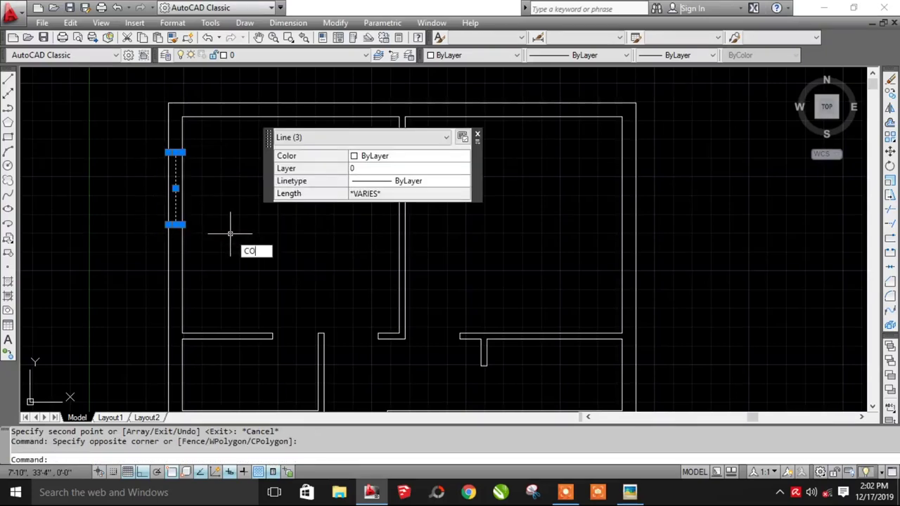
text(CO)
key(Return)
click(175, 225)
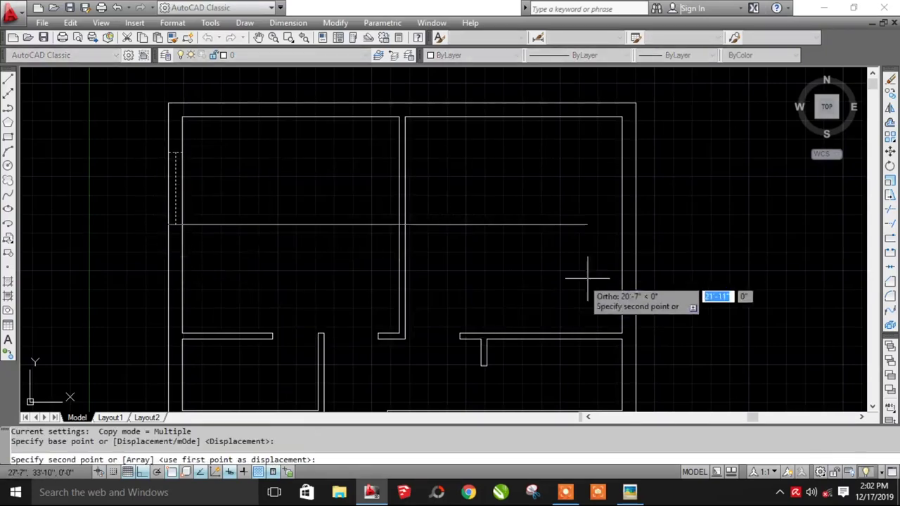
click(629, 225)
key(Escape)
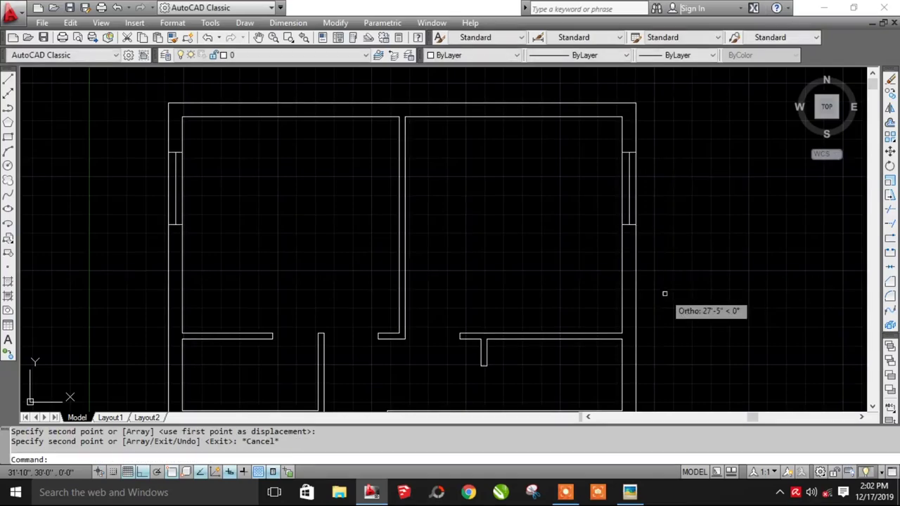
scroll(403, 235, down, 4)
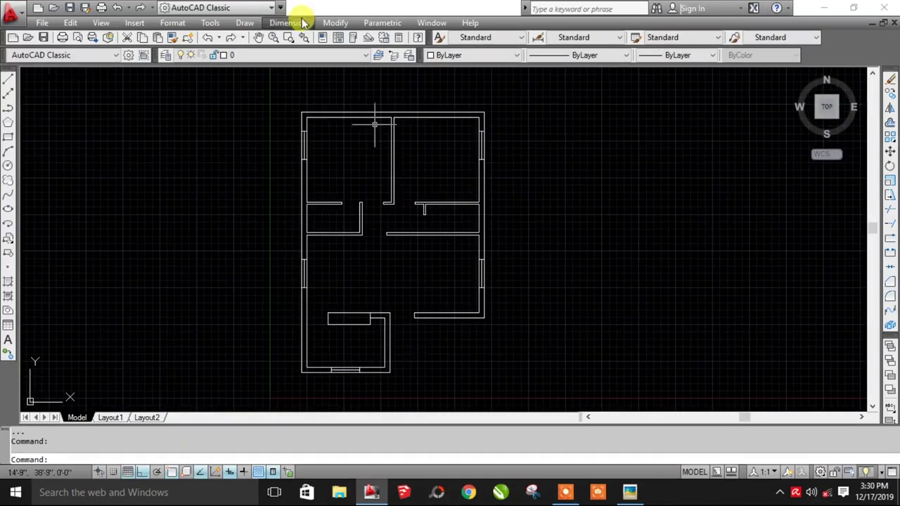
Step: Check PLAN.jpg, then draw a short line across the top wall above the first bedroom
click(630, 492)
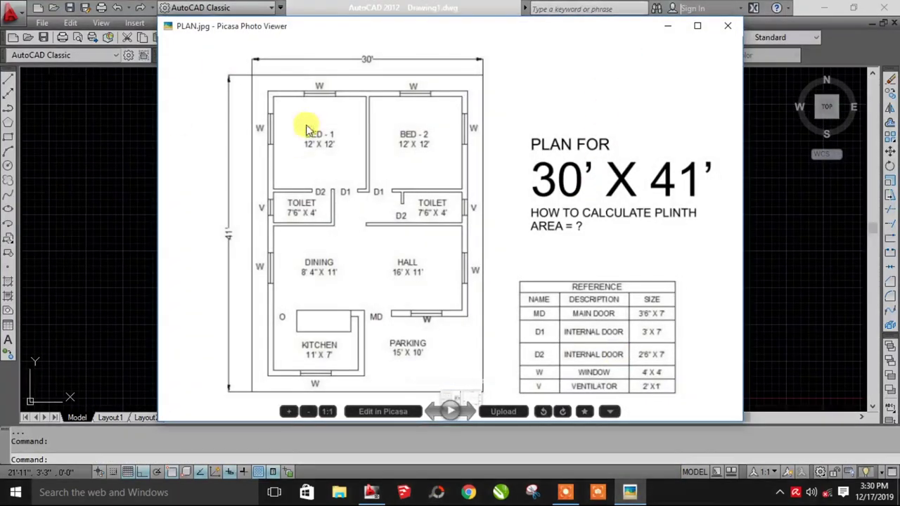
key(Escape)
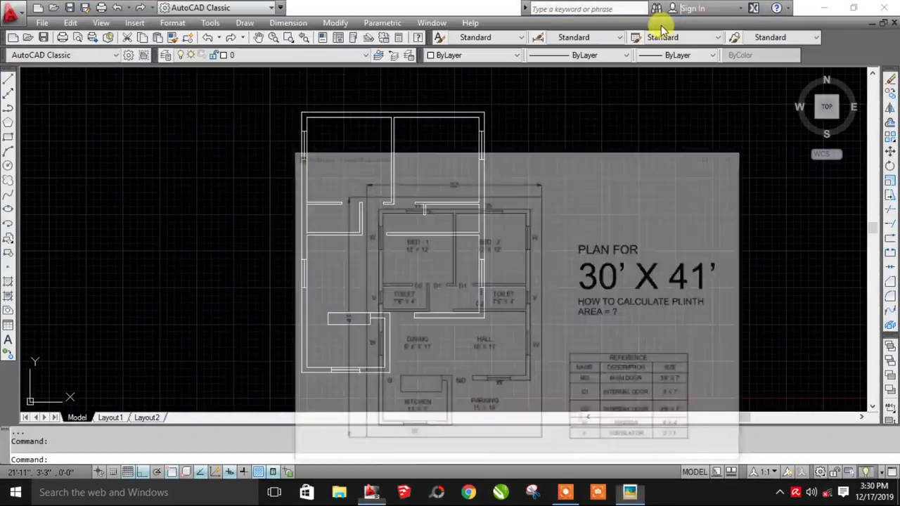
click(8, 79)
scroll(358, 120, up, 3)
click(360, 120)
click(359, 110)
key(Escape)
Step: Offset the top-wall line to both sides and erase the middle line
text(o)
key(Return)
key(Return)
click(359, 115)
click(337, 141)
click(360, 115)
click(380, 140)
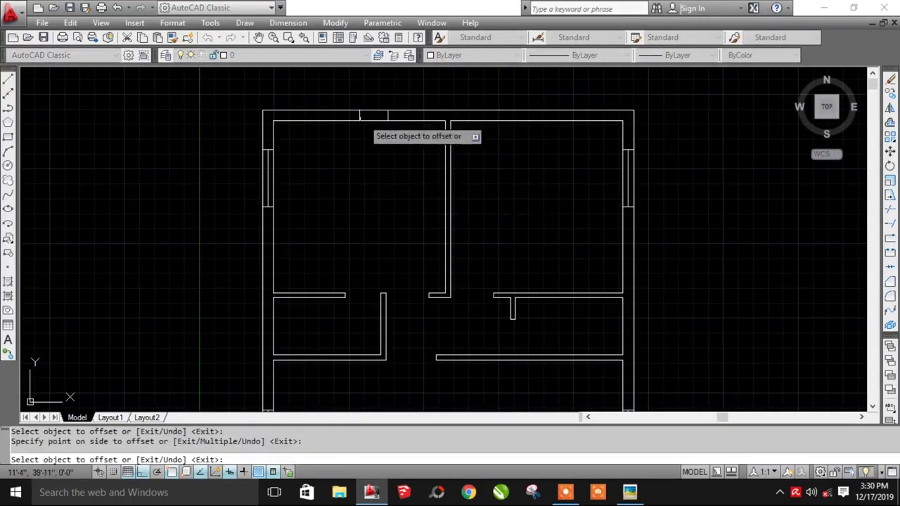
key(Escape)
click(360, 115)
key(Delete)
Step: Copy the three window lines to the top wall above the second bedroom
key(Return)
Step: Draw a line across the new top-wall window opening
scroll(339, 118, up, 3)
click(318, 132)
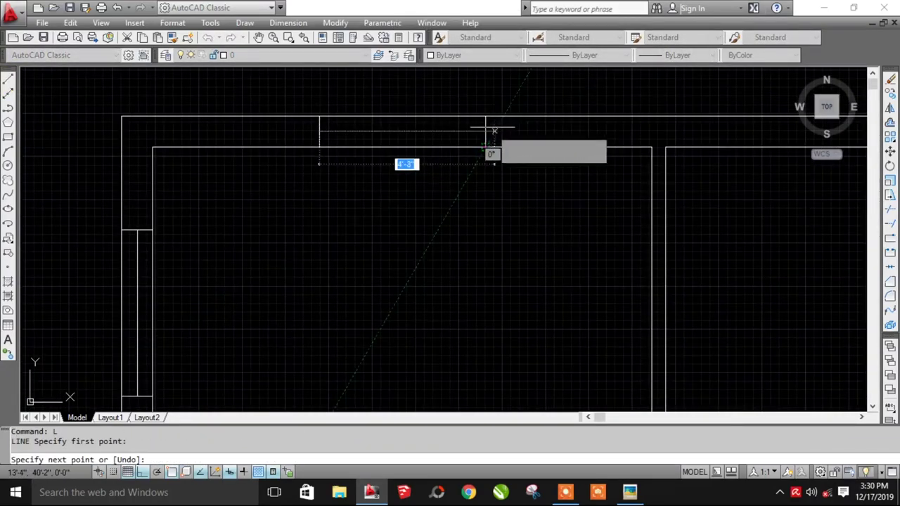
click(492, 136)
key(Escape)
scroll(493, 180, down, 3)
drag(352, 134, 443, 183)
text(co)
key(Return)
click(393, 148)
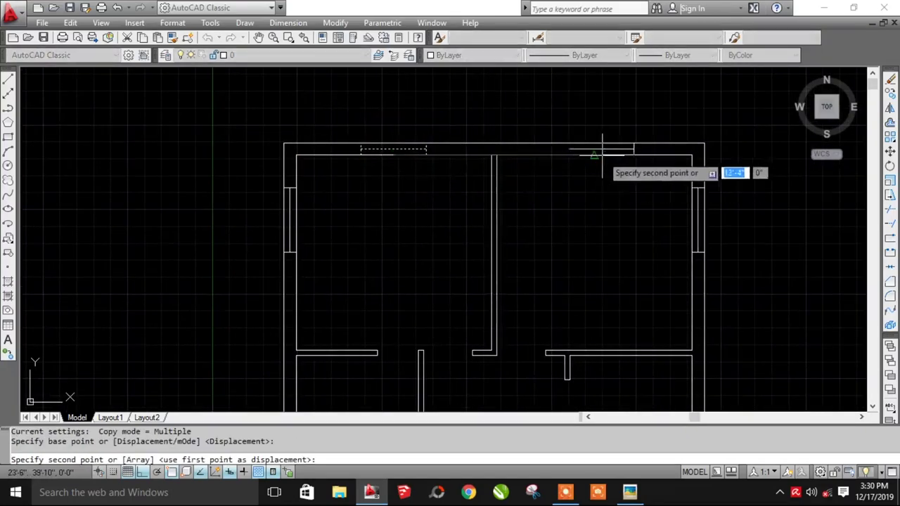
click(603, 145)
key(Escape)
Step: Compare against PLAN.jpg again and bring the right toilet wall into view
middle_drag(603, 411, 587, 281)
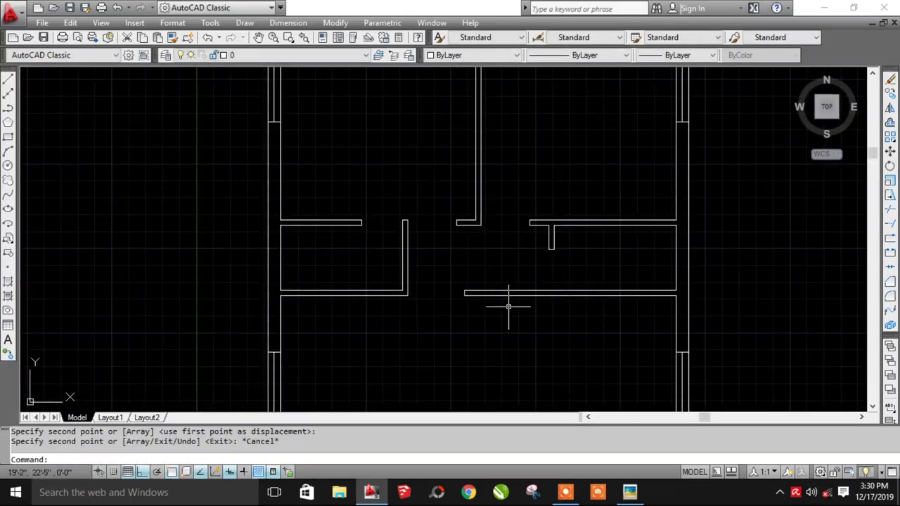
click(630, 492)
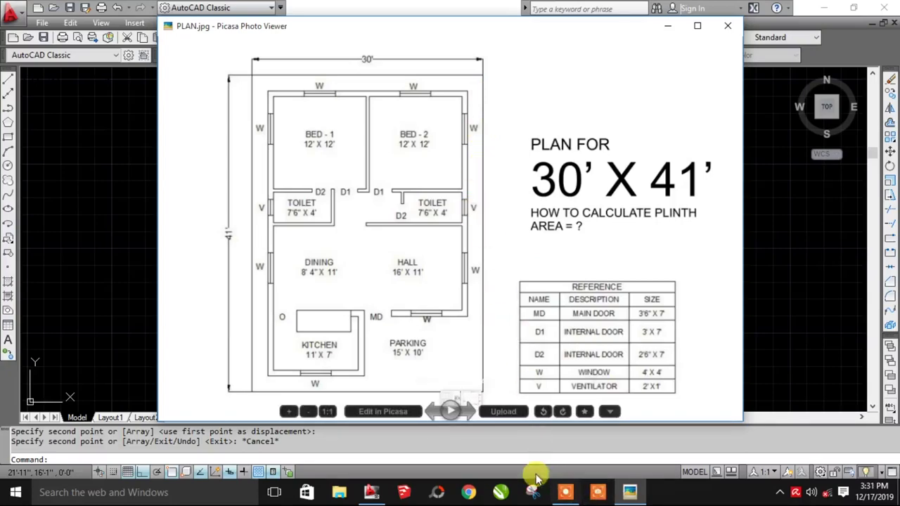
click(371, 492)
middle_drag(438, 261, 352, 256)
text(L)
key(Return)
scroll(549, 257, up, 2)
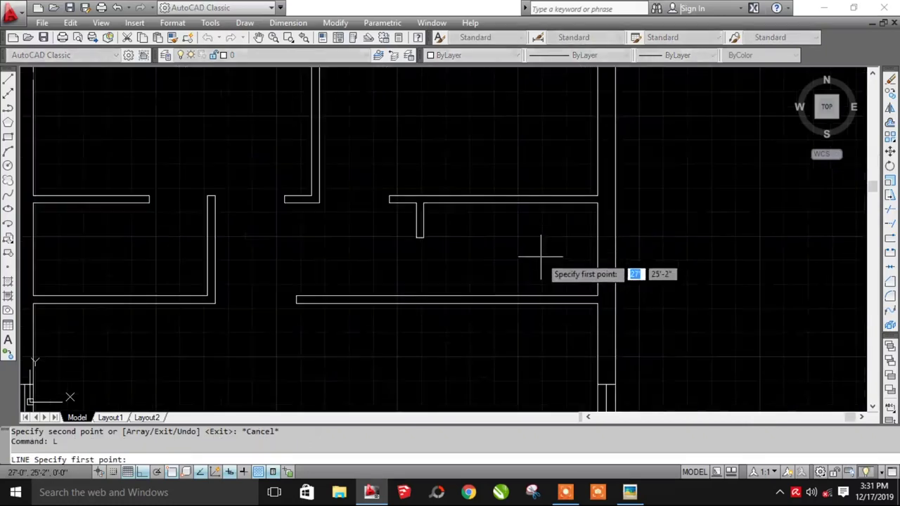
Step: Draw a short line across the right outer wall and set a 1' offset distance
click(597, 250)
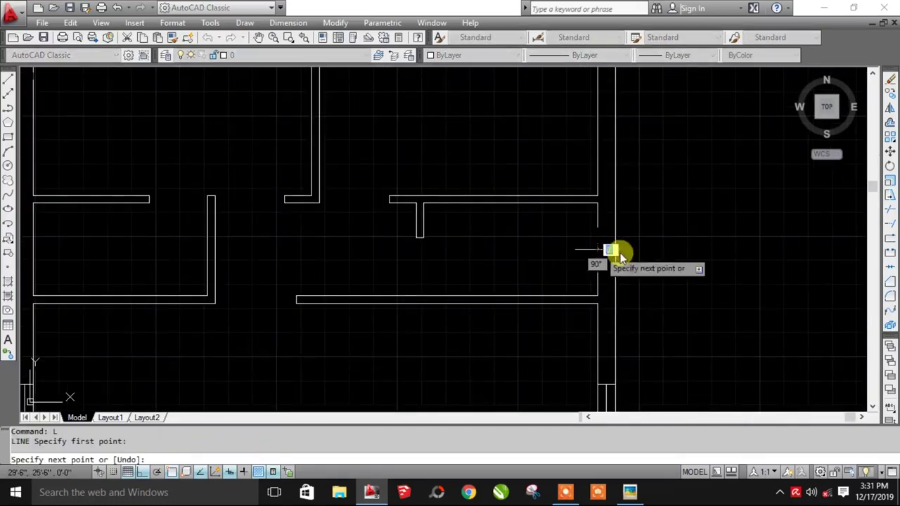
click(616, 250)
key(Escape)
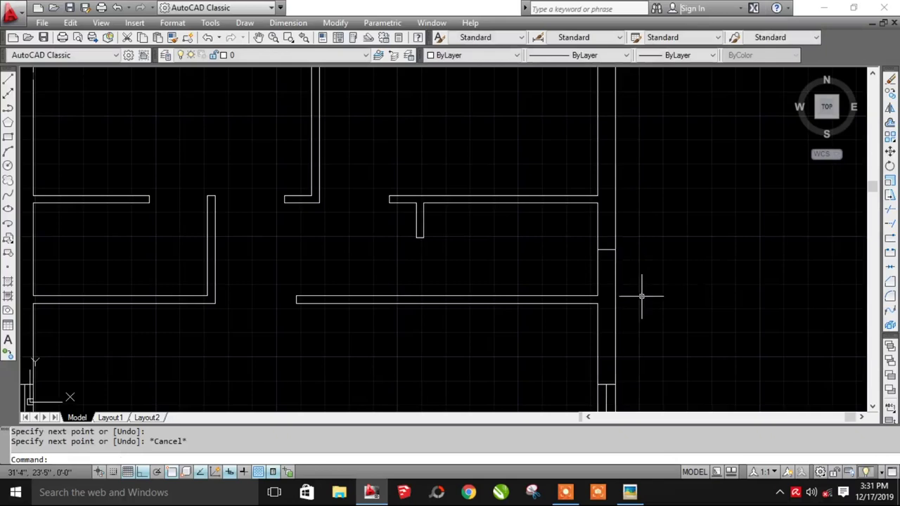
text(o)
key(Return)
text(1)
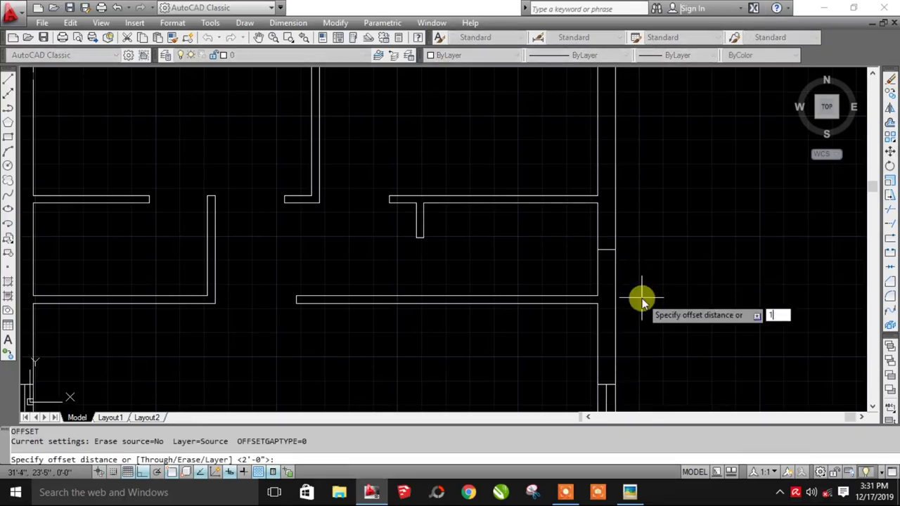
key(Return)
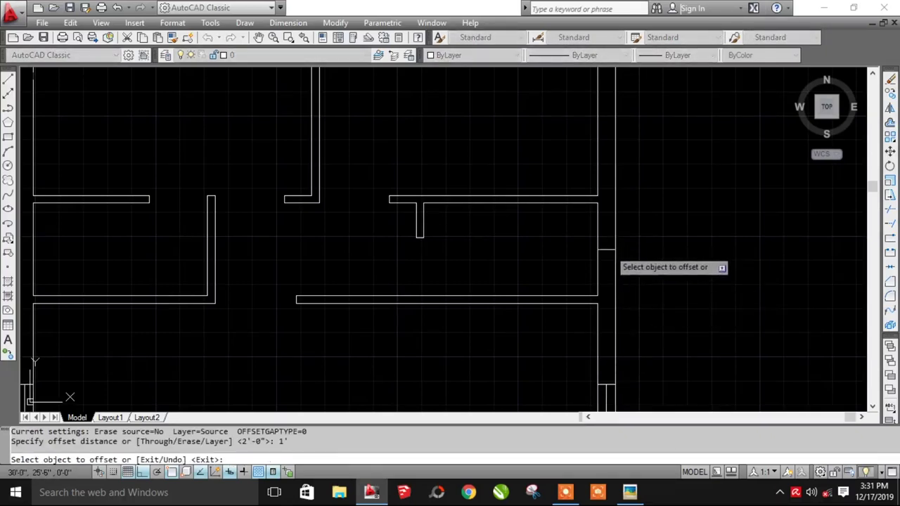
Step: Offset the wall line 1' up and down, then delete the middle line
click(607, 249)
click(609, 245)
click(607, 250)
click(603, 265)
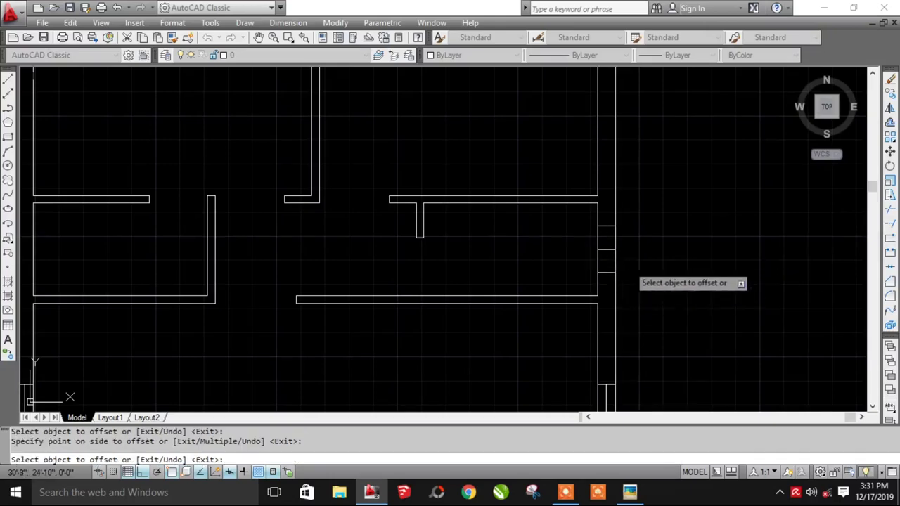
key(Escape)
click(607, 250)
key(Delete)
Step: Cancel a stray line, adjust the view, and begin window-selecting the ventilator lines
text(L)
key(Return)
click(606, 254)
key(Escape)
middle_drag(524, 254, 567, 251)
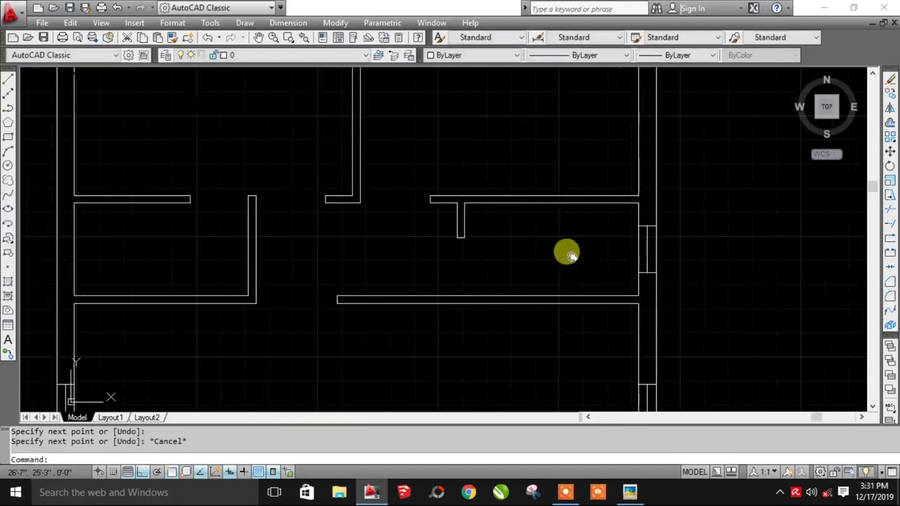
middle_drag(271, 237, 283, 237)
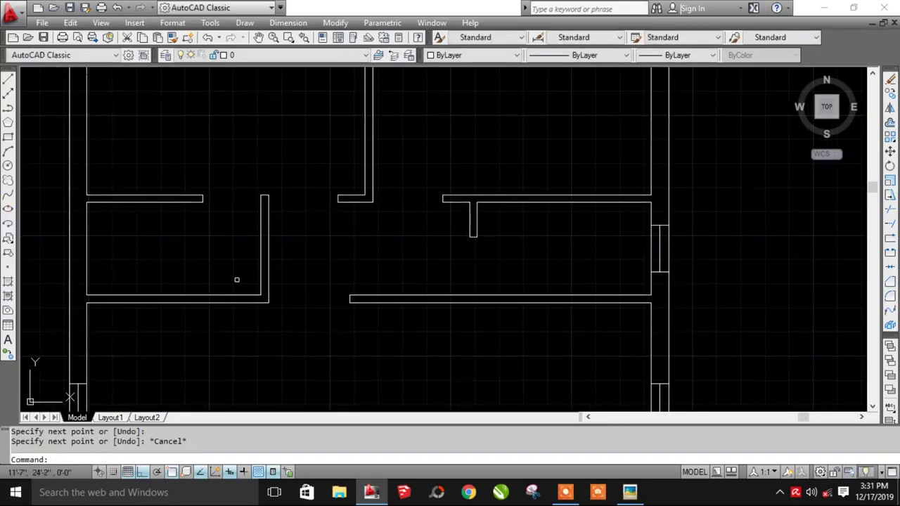
scroll(665, 256, down, 2)
click(646, 226)
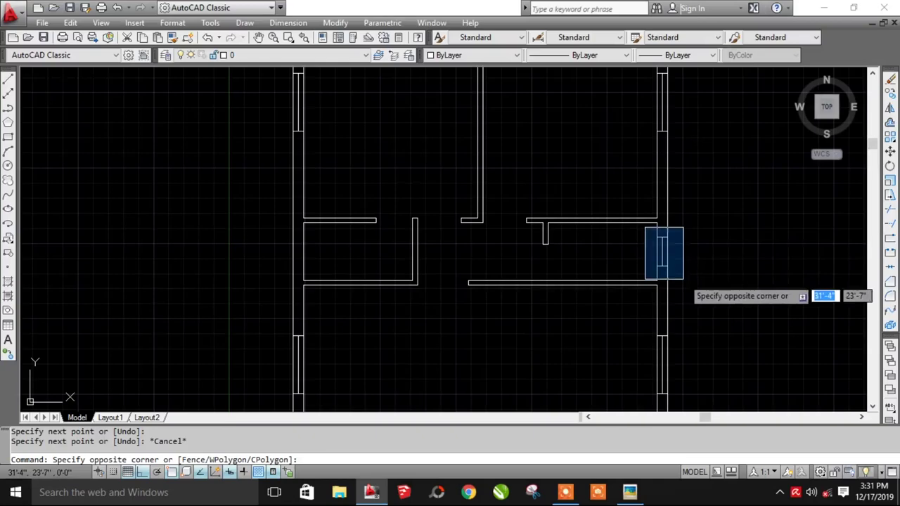
Step: Copy the three ventilator lines from the right wall onto the left toilet's outer wall
click(686, 270)
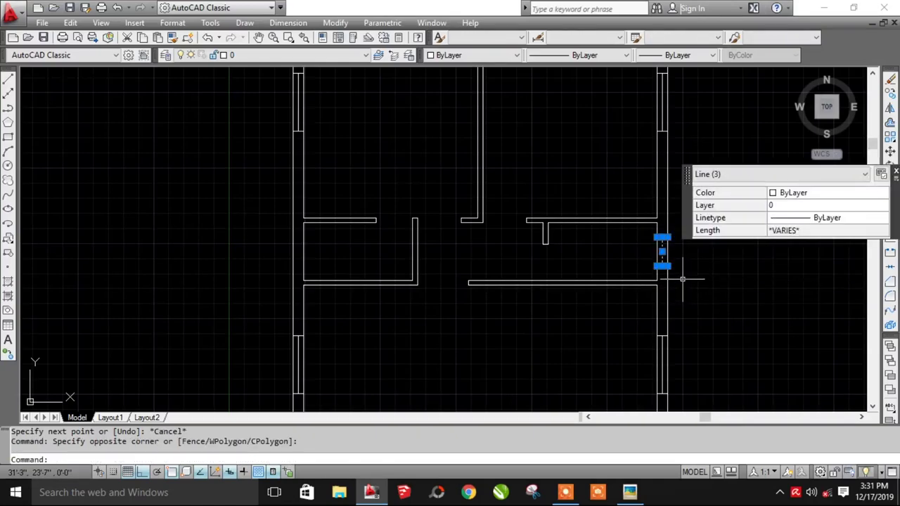
text(co)
key(Return)
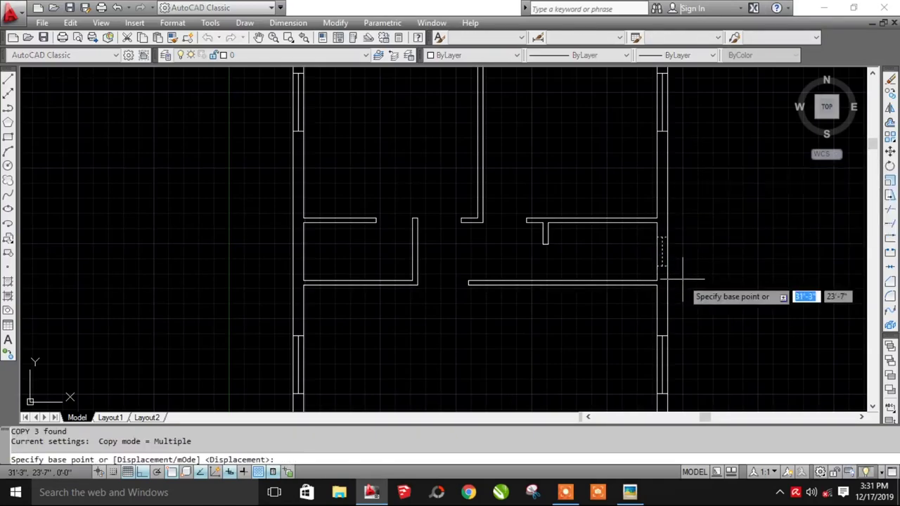
scroll(643, 301, up, 2)
middle_drag(641, 300, 647, 303)
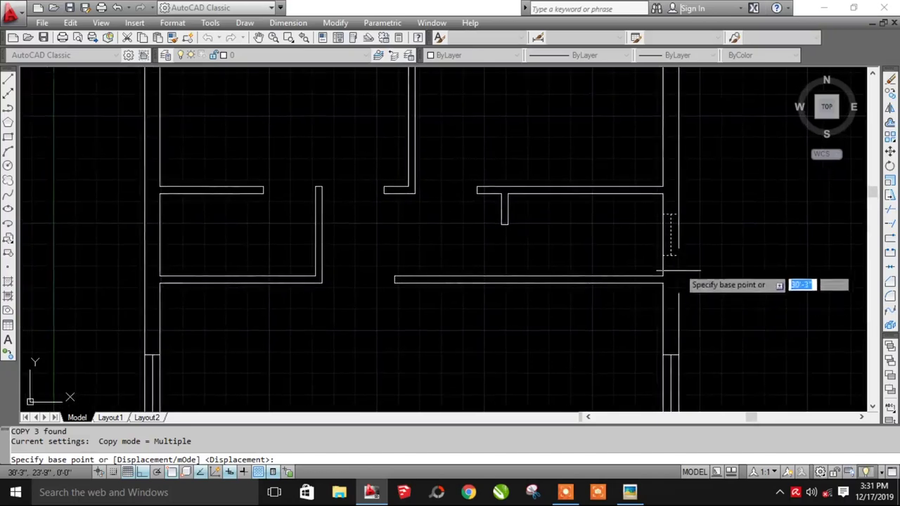
click(674, 215)
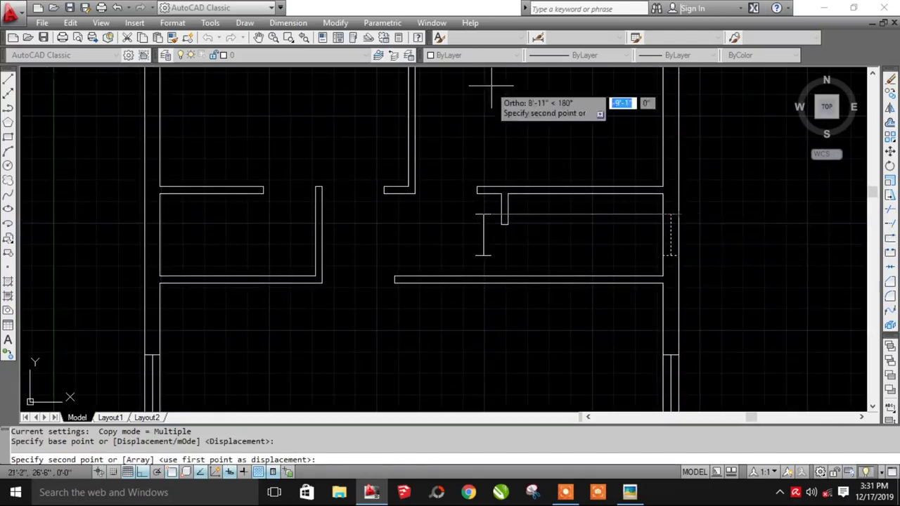
click(156, 214)
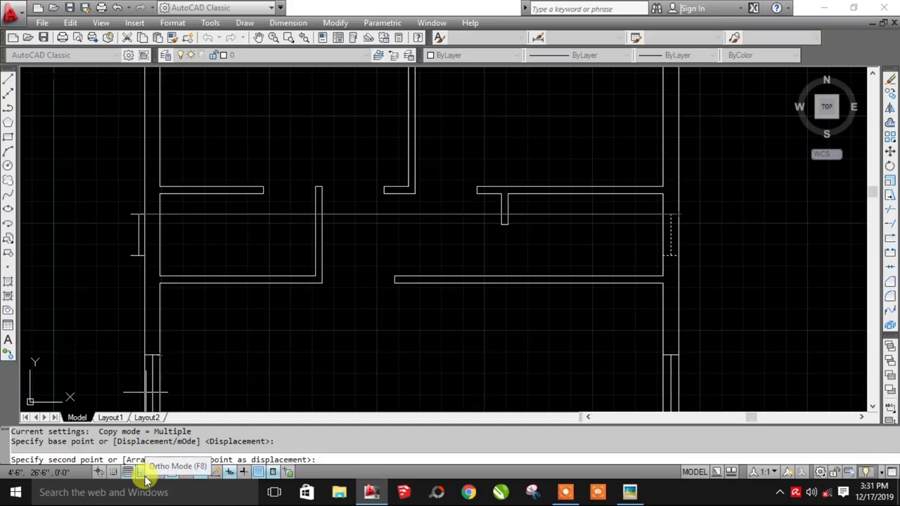
click(156, 214)
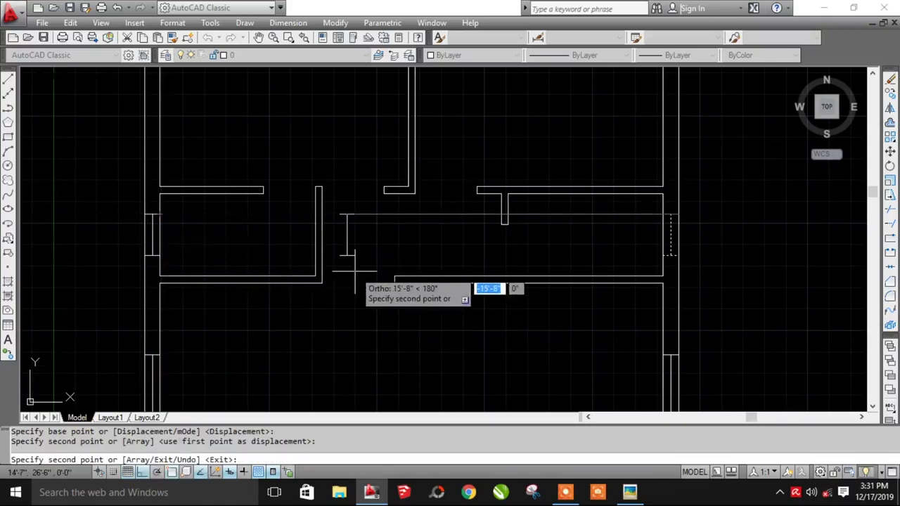
key(Escape)
Step: Zoom out to the whole plan and bring up PLAN.jpg for comparison
scroll(351, 295, down, 4)
middle_drag(358, 302, 358, 232)
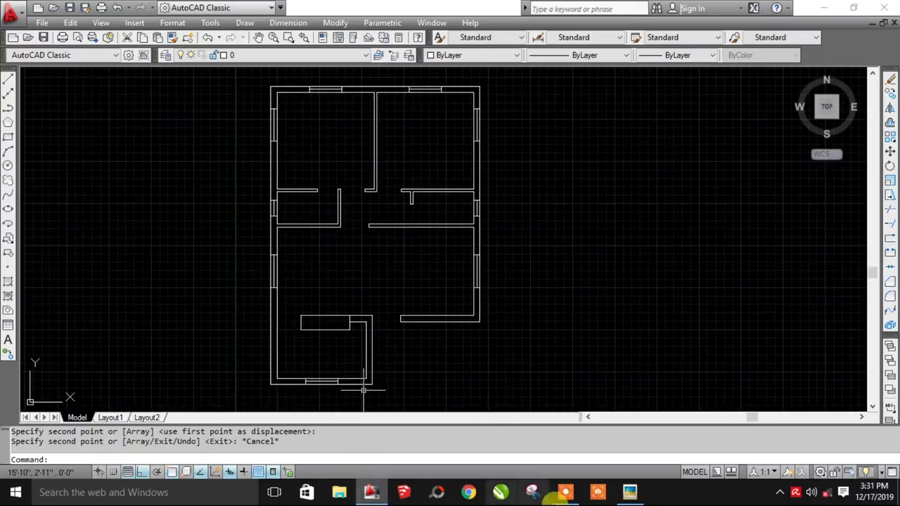
click(629, 492)
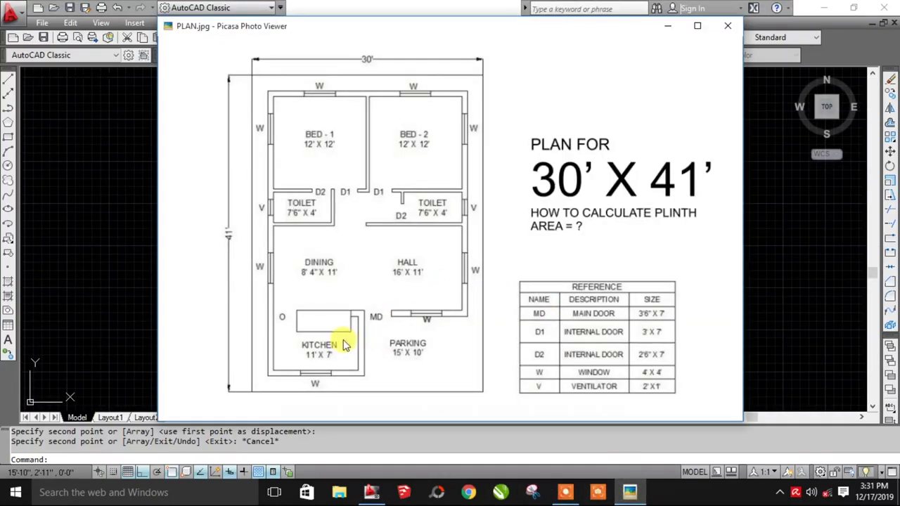
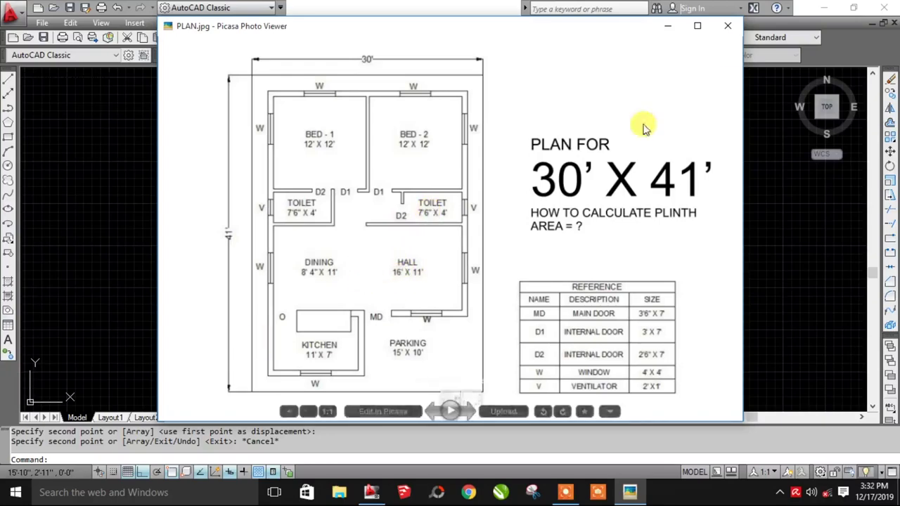
Step: Minimize the PLAN.jpg reference image in Picasa to return to AutoCAD
click(661, 27)
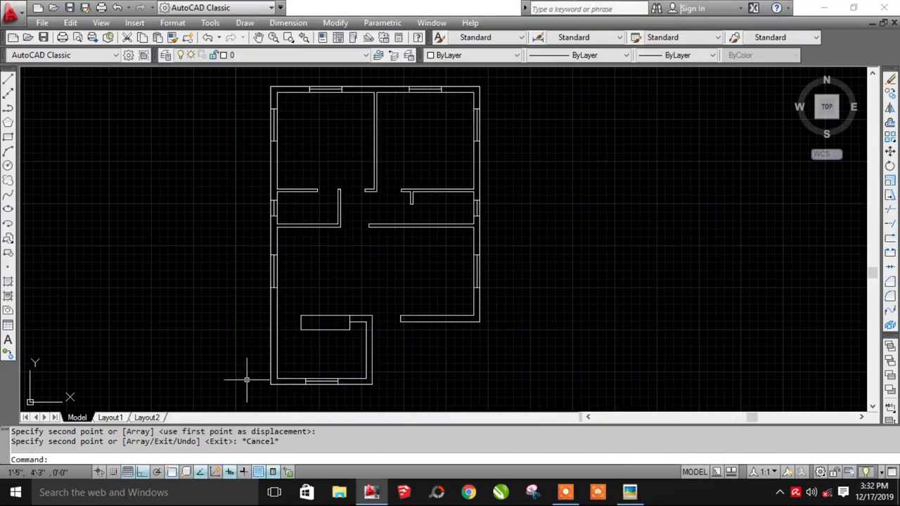
Step: Nudge the plan view and enter T so MTEXT appears as the match
middle_drag(304, 300, 312, 304)
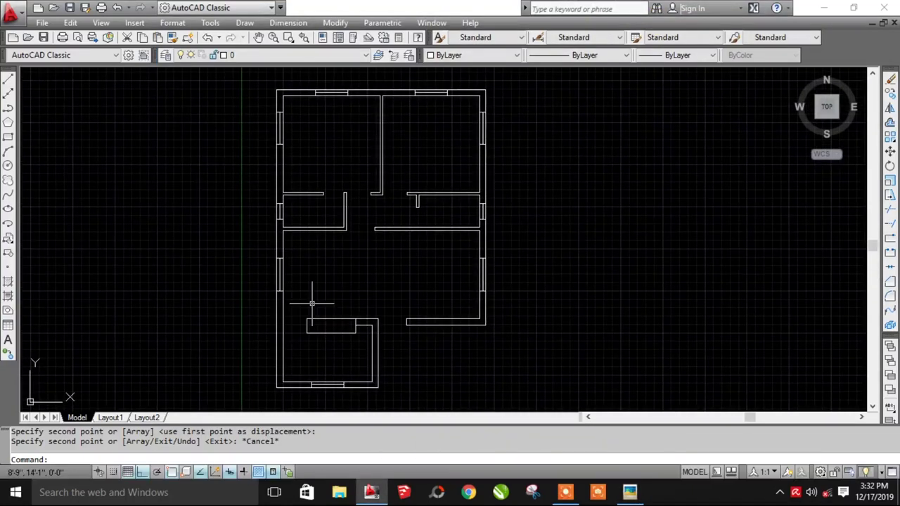
text(T)
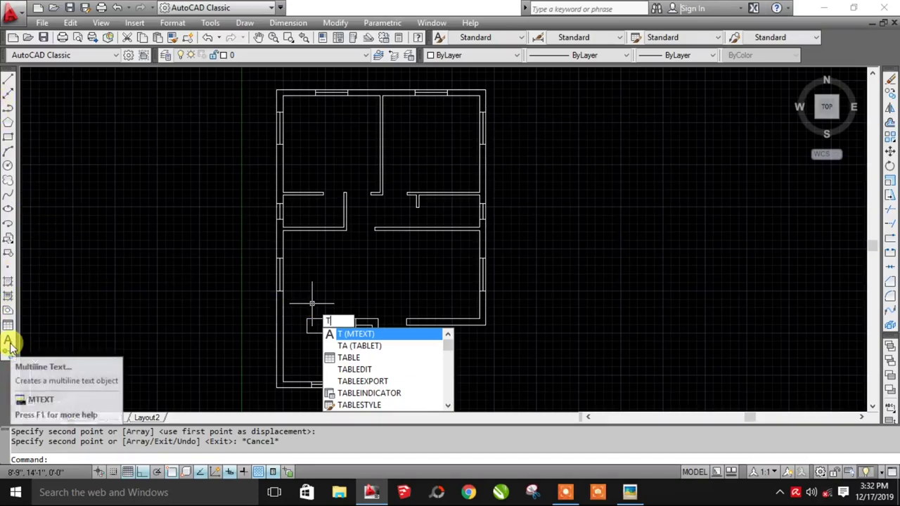
Step: Place a trial two-line HALL / 16' X 11' multiline label in the hall
click(354, 336)
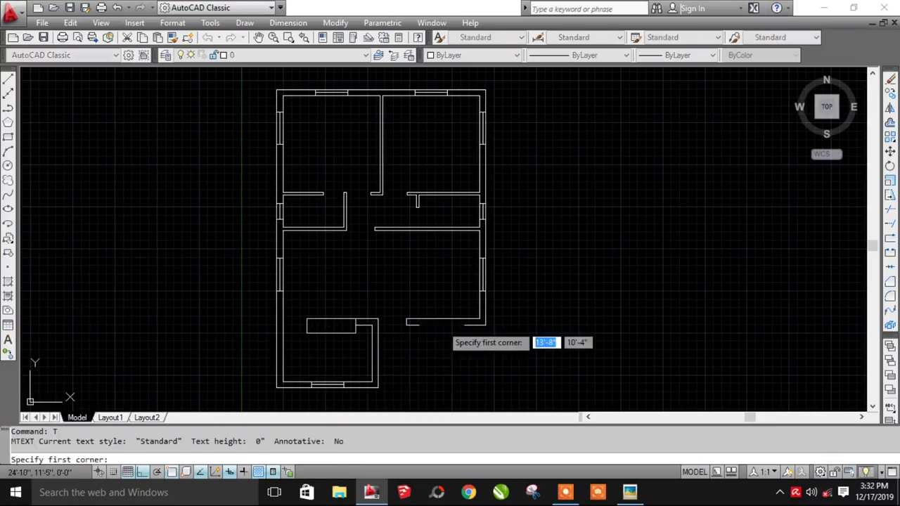
scroll(431, 304, up, 3)
middle_drag(431, 304, 392, 378)
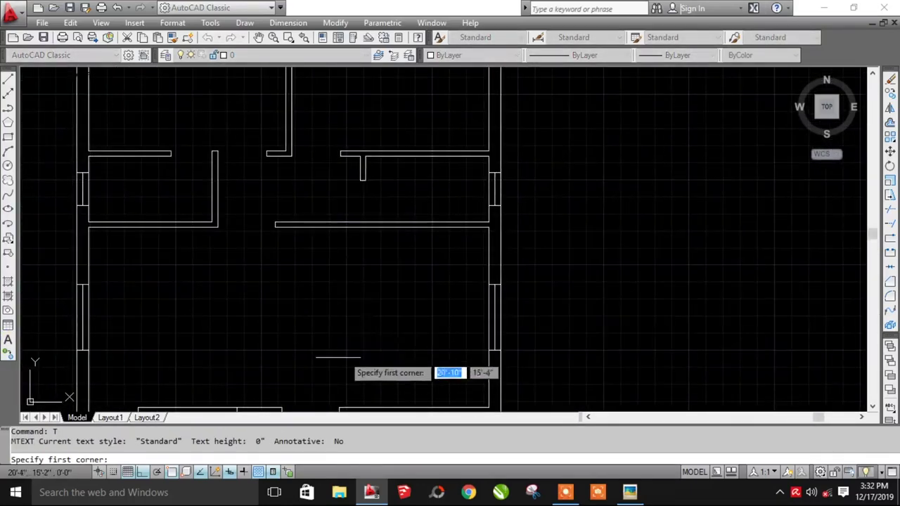
click(342, 346)
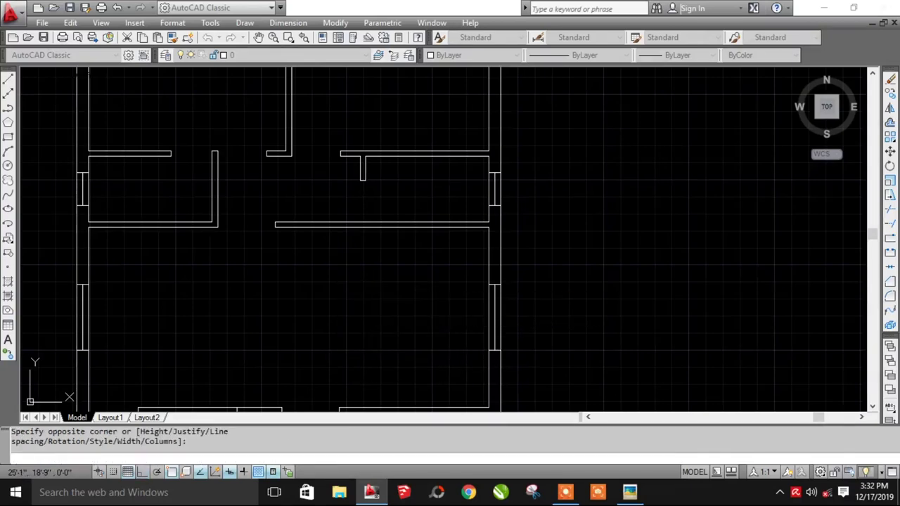
click(368, 335)
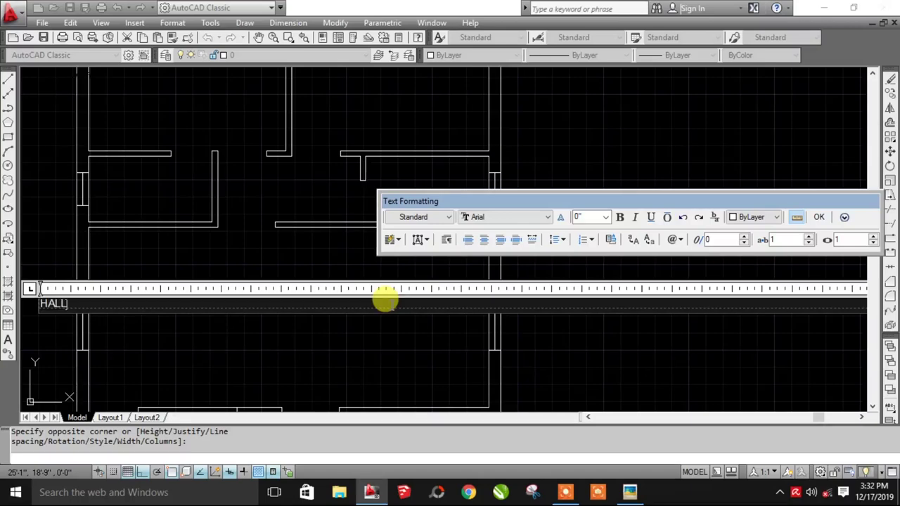
text(HALL)
key(Return)
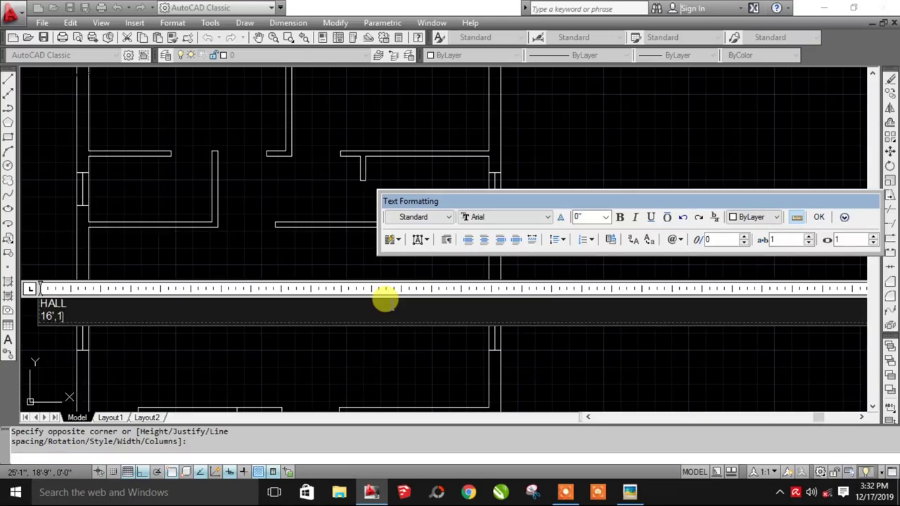
key(BackSpace)
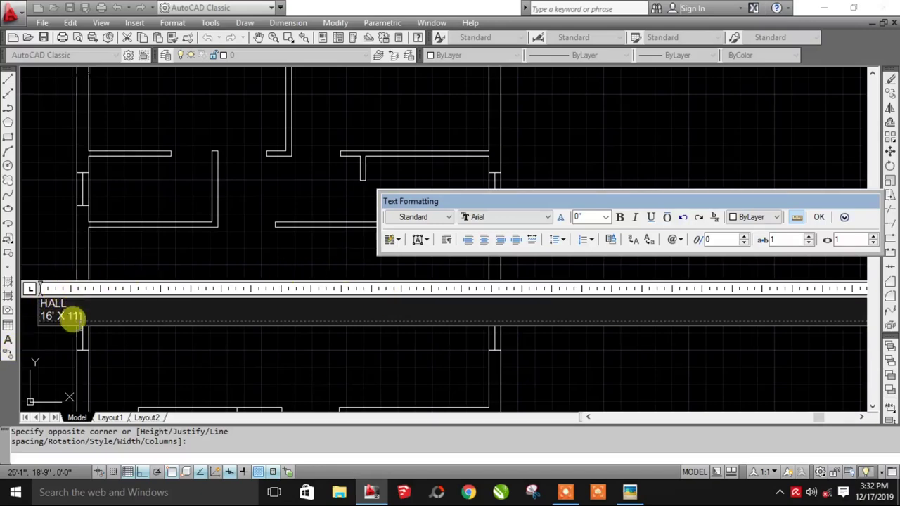
drag(80, 312, 21, 287)
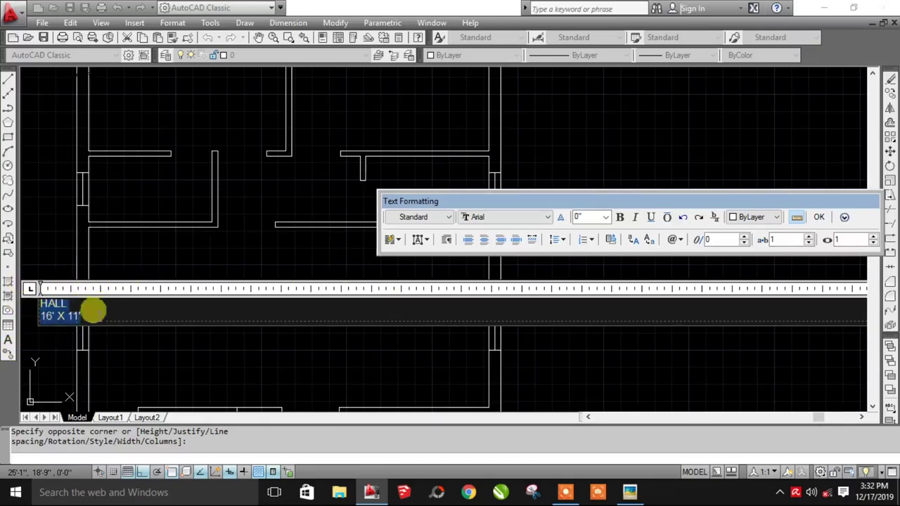
click(74, 307)
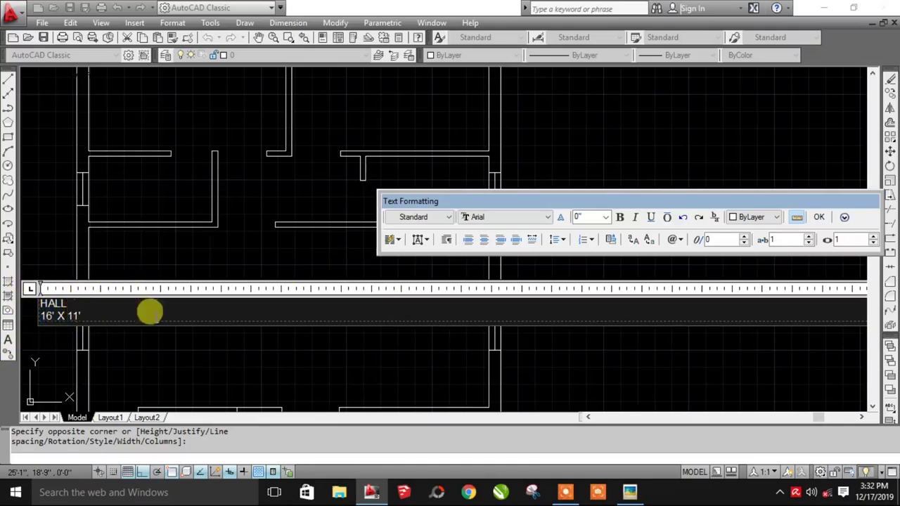
click(820, 217)
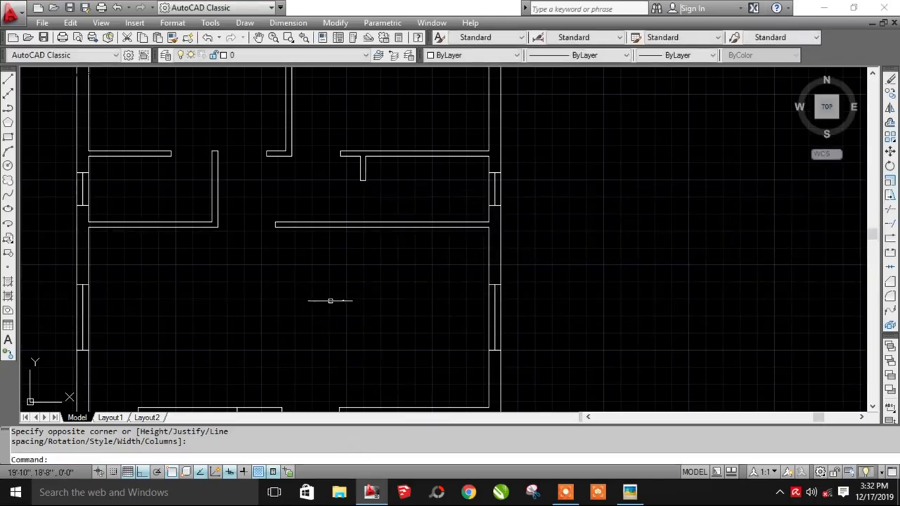
Step: Erase the tiny zero-height label and begin a new text box in the hall
click(331, 261)
click(355, 310)
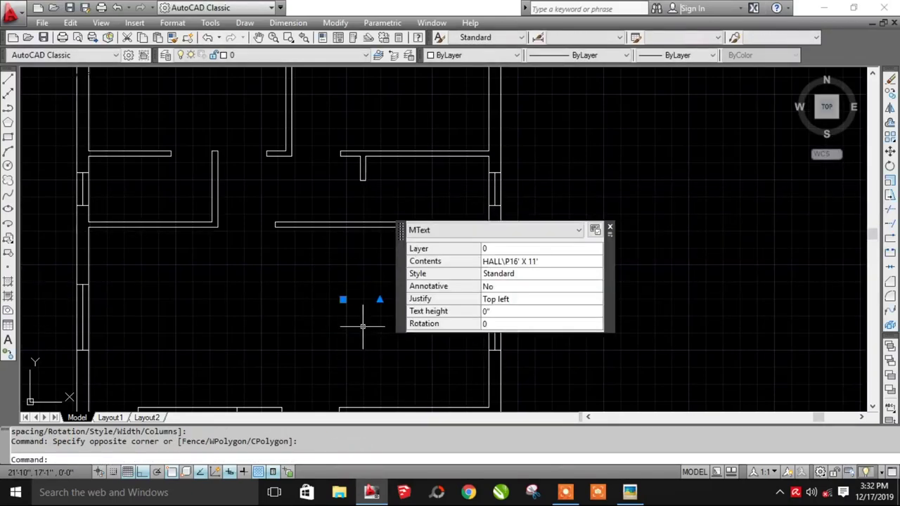
key(Delete)
click(7, 165)
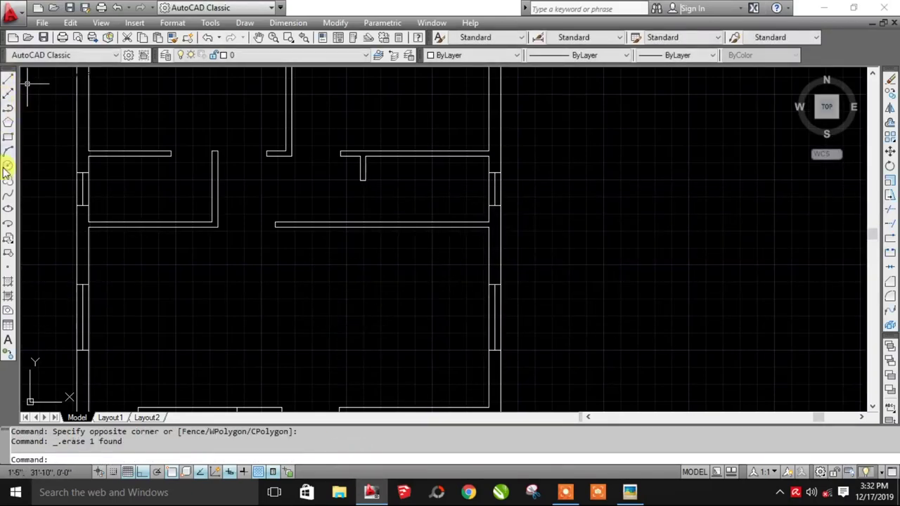
click(10, 342)
Step: Draw a text box in the hall and type HALL / 16' X 11' on two lines
click(333, 348)
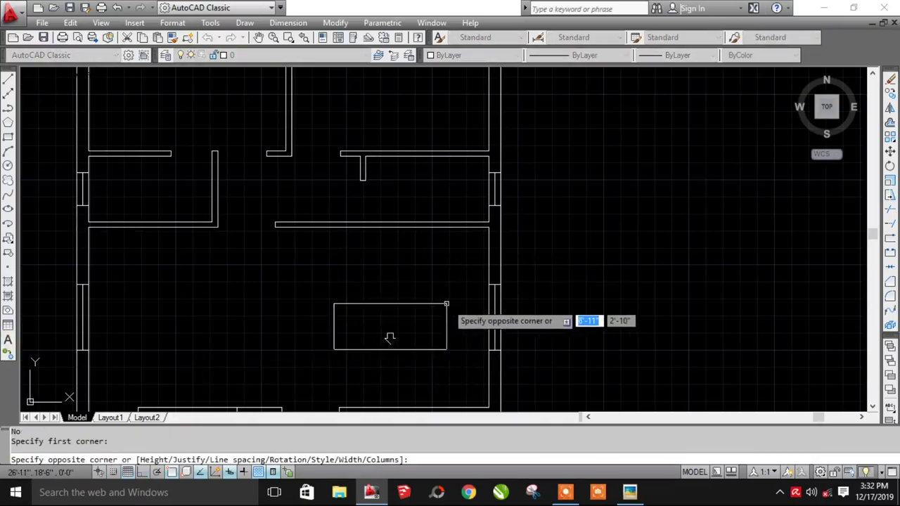
click(446, 304)
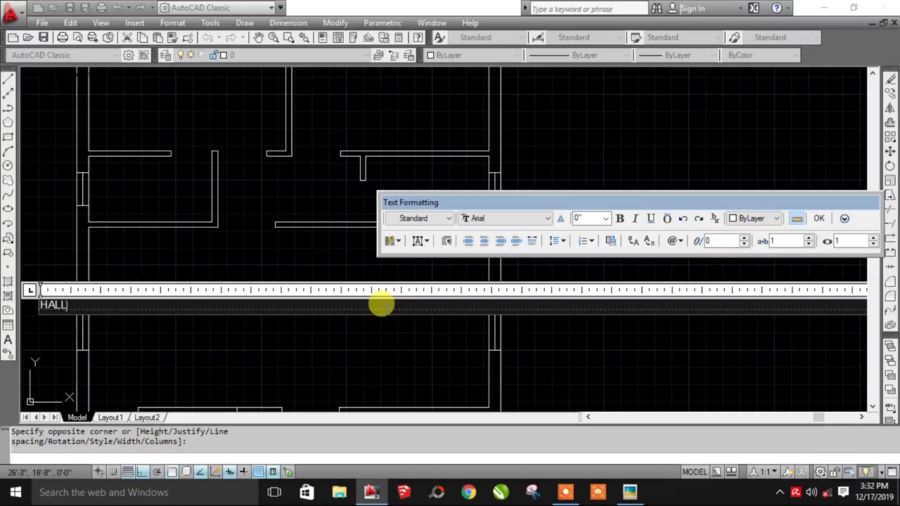
text(HALL)
key(Return)
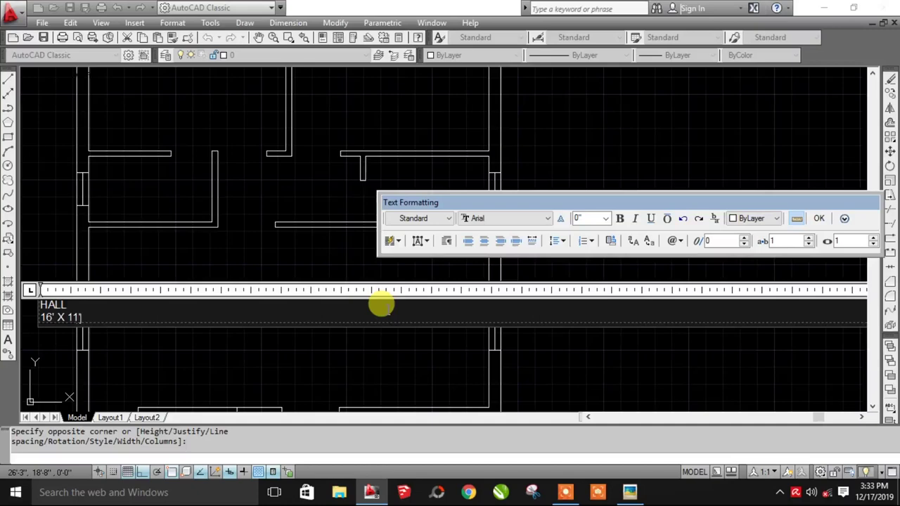
drag(79, 310, 32, 296)
drag(572, 206, 373, 208)
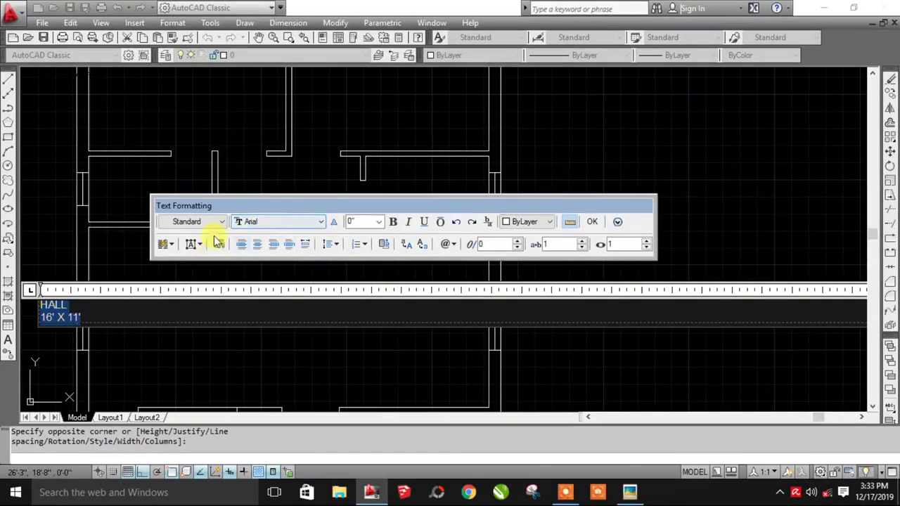
Step: Format the hall label as 9" Arial, centre-aligned, and place it in the hall
click(249, 222)
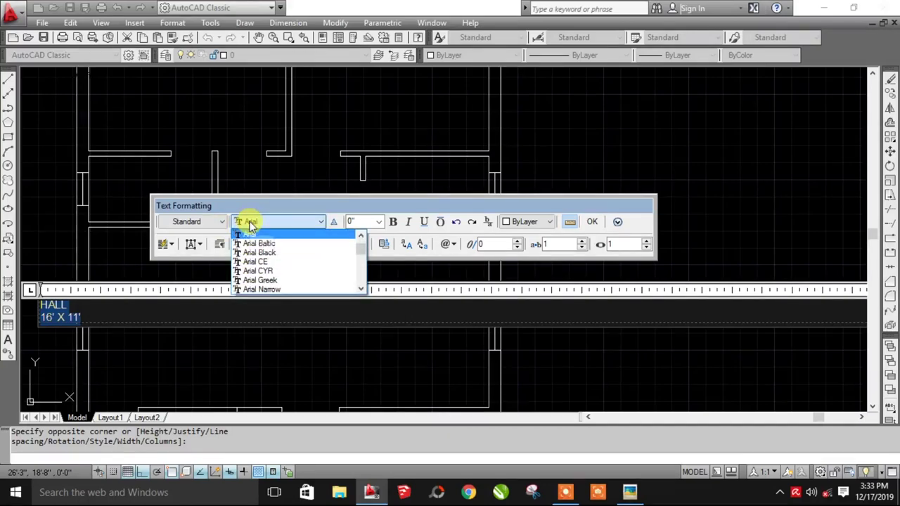
click(251, 224)
click(371, 223)
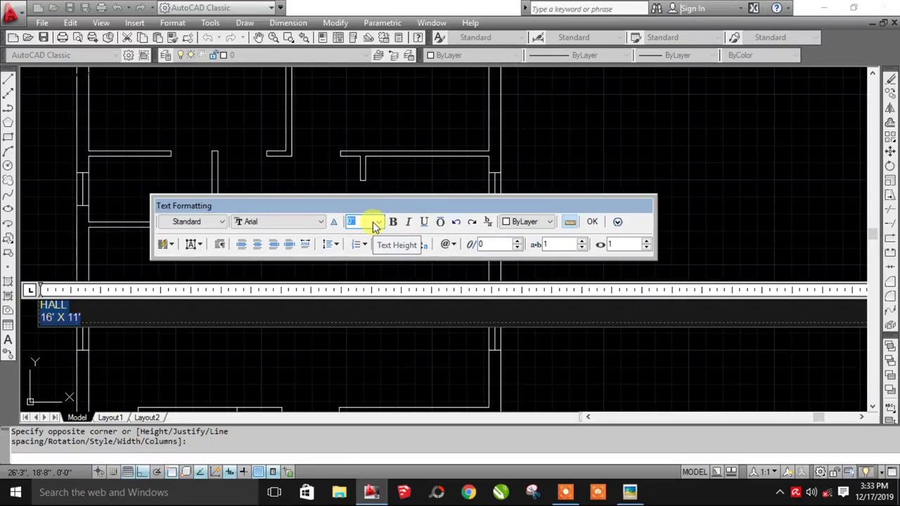
text(9)
key(Return)
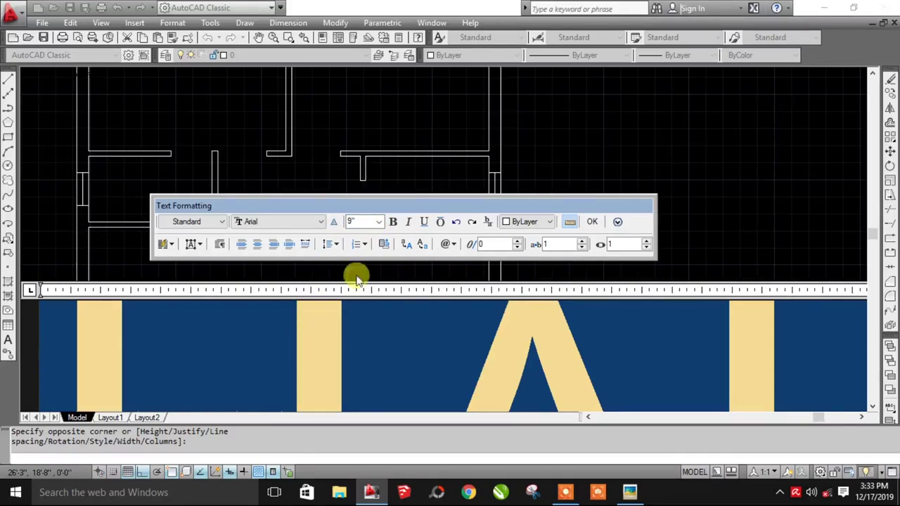
click(266, 246)
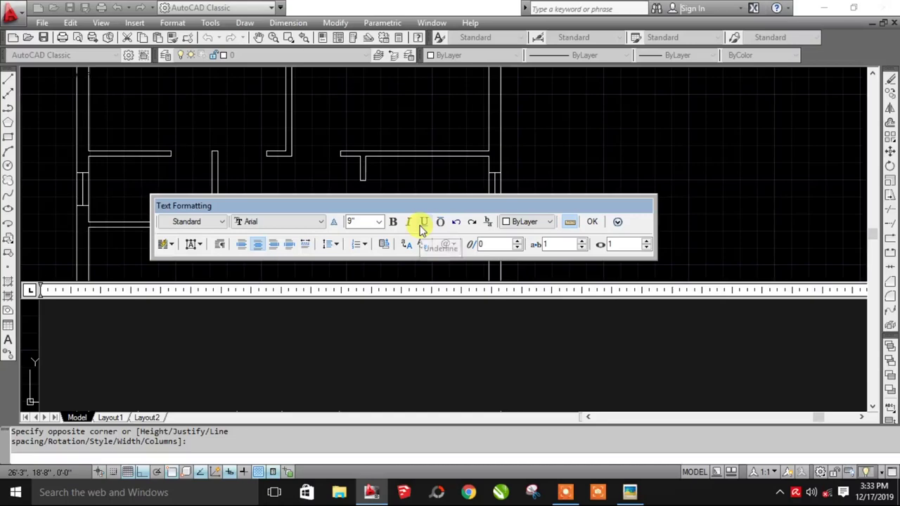
click(592, 222)
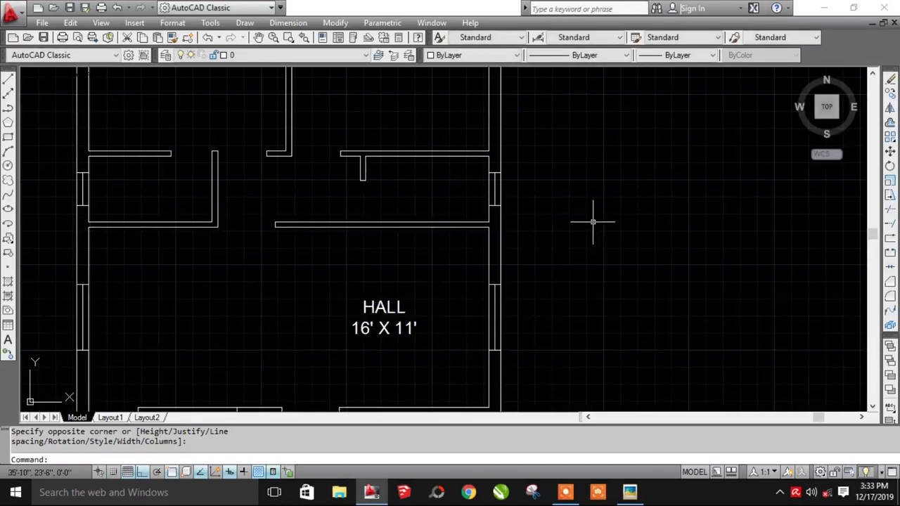
middle_drag(356, 328, 366, 315)
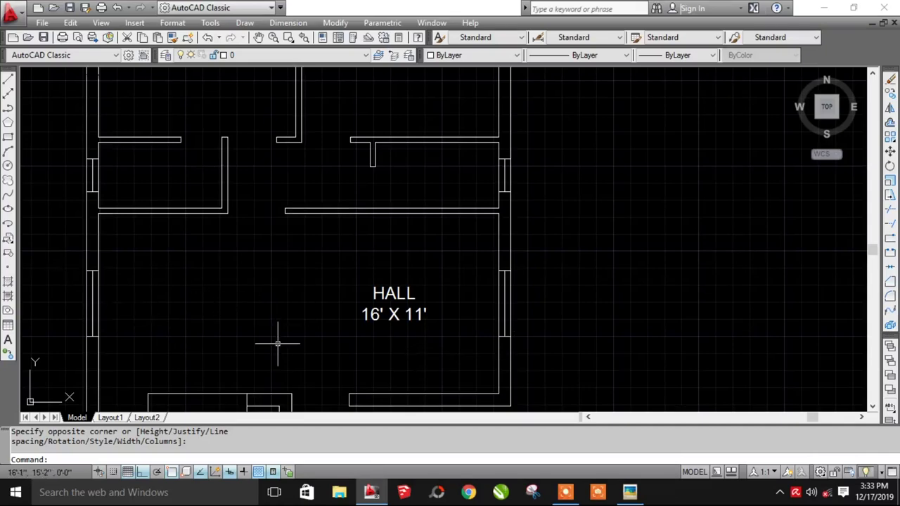
Step: Open a new MTEXT box to check the 9" text height, then close it
text(t)
key(Return)
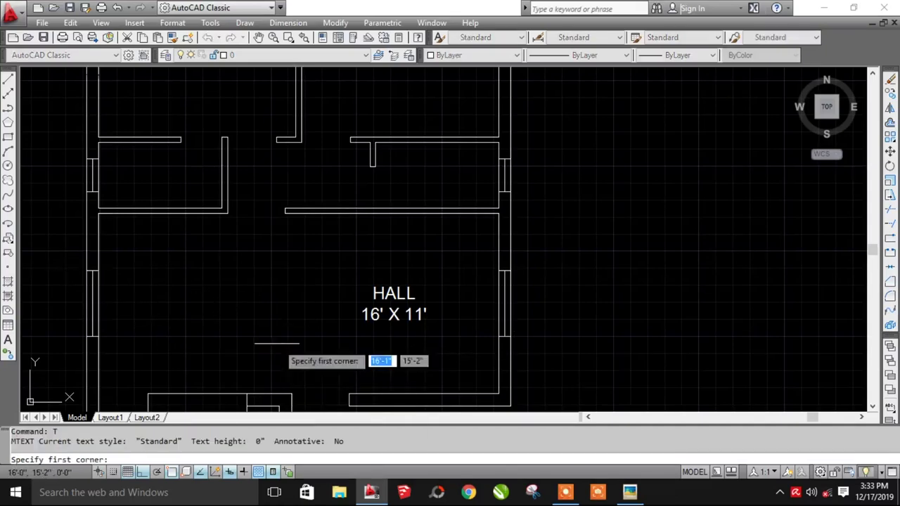
click(160, 330)
click(204, 302)
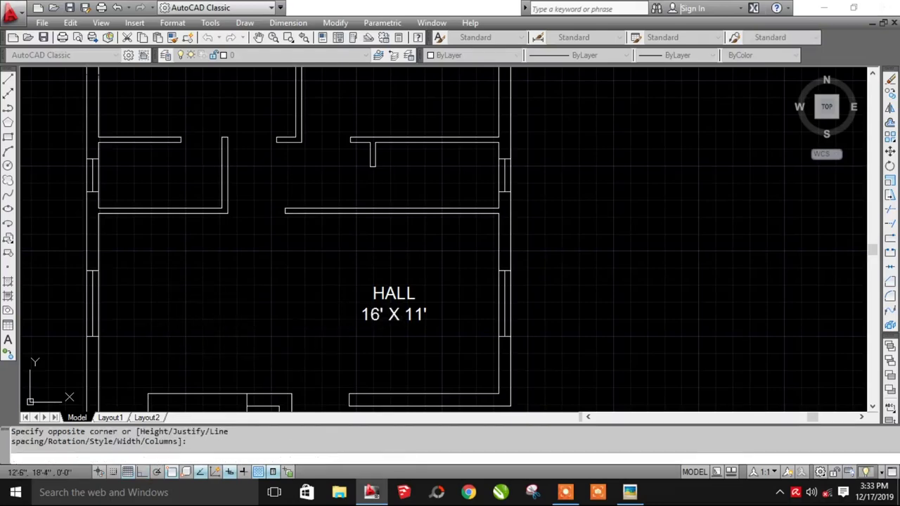
click(579, 209)
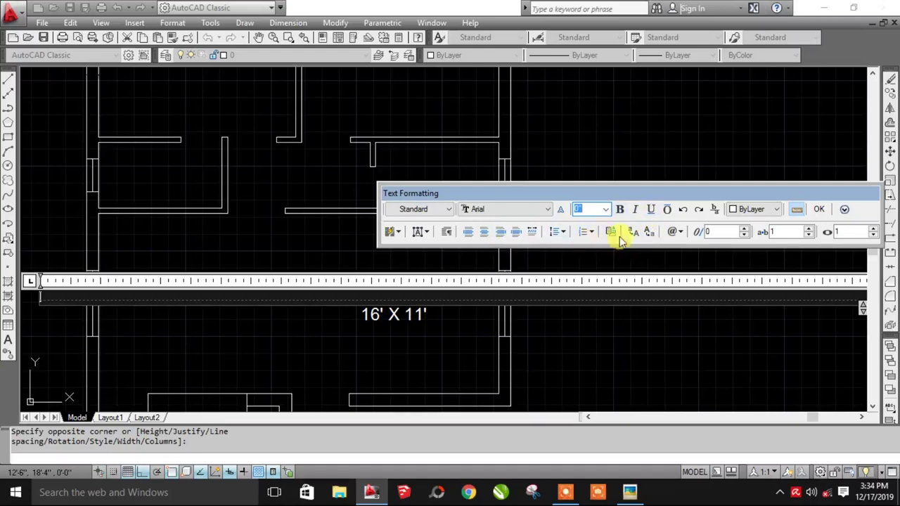
click(819, 209)
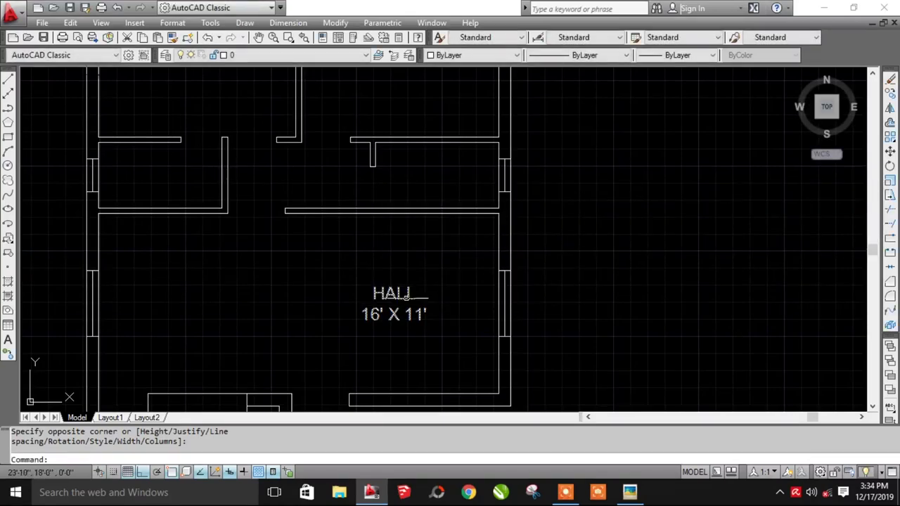
Step: Window-select the HALL label and start copying it with CO
click(402, 301)
click(380, 289)
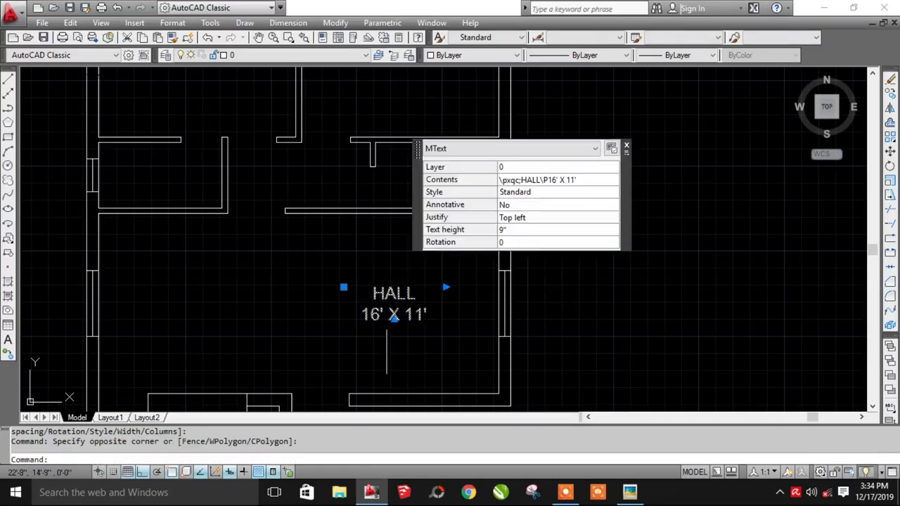
text(co)
key(Return)
Step: Copy the HALL label into the left room and retype it as DINING 8'4" X 11'
click(401, 341)
click(184, 329)
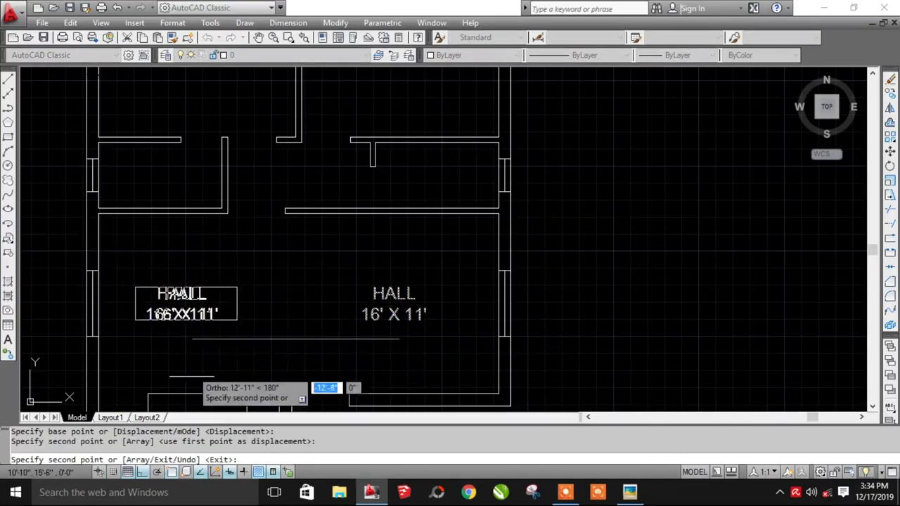
key(Escape)
double_click(178, 292)
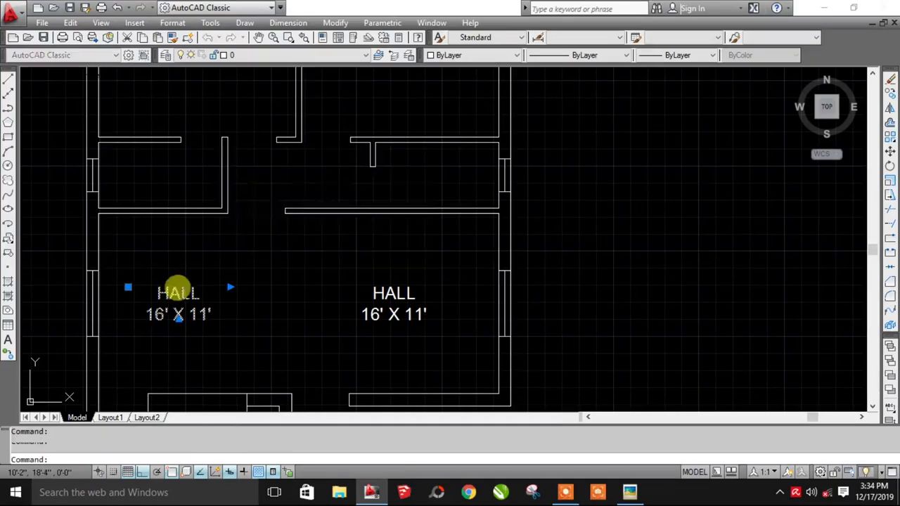
drag(211, 315, 148, 293)
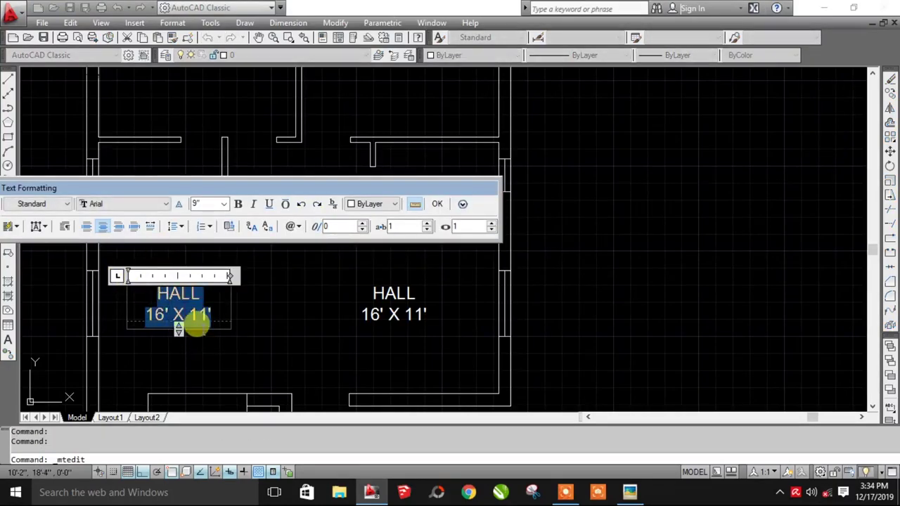
text(DINING )
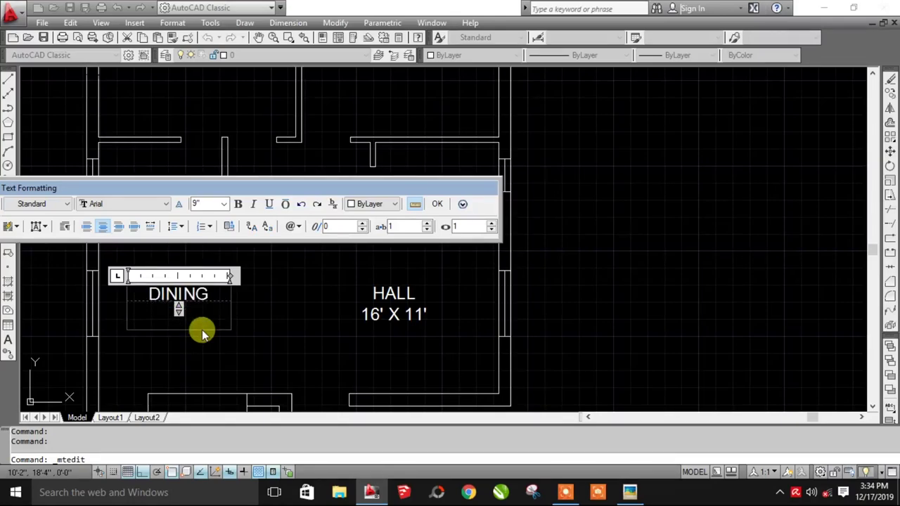
text(8'4)
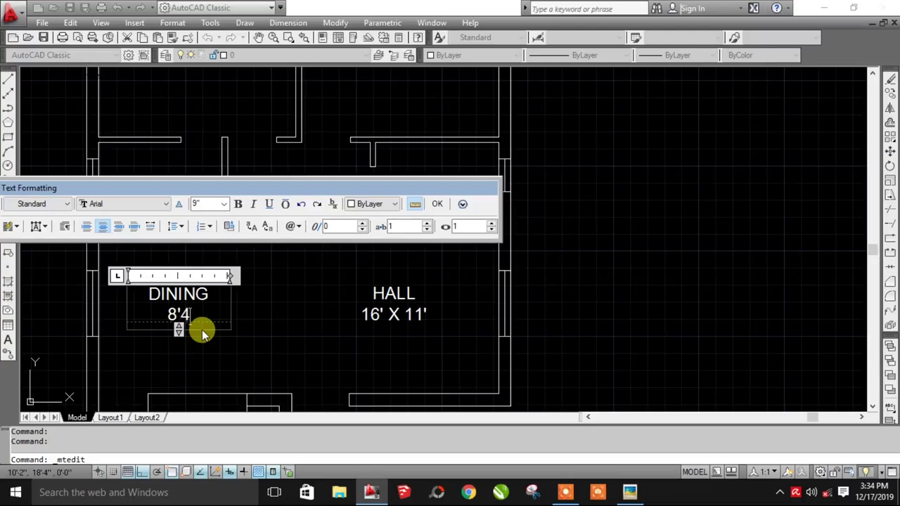
text(" X 11')
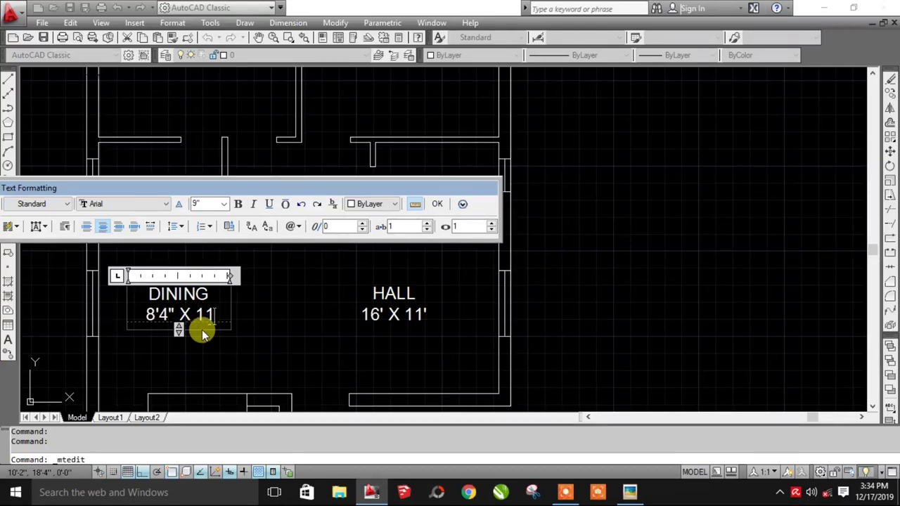
click(257, 203)
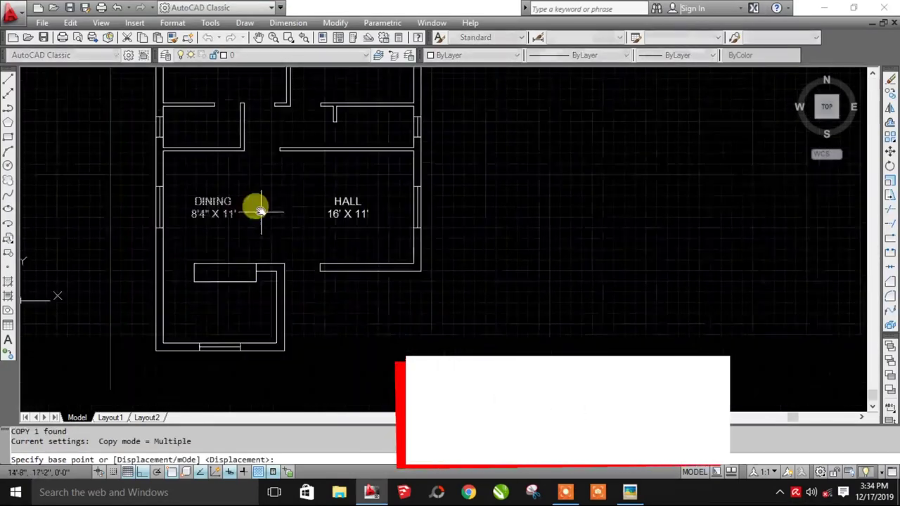
Step: Copy a label into the kitchen and rename it KITCHEN
scroll(261, 302, up, 3)
click(261, 301)
double_click(231, 297)
text(KITCHEN)
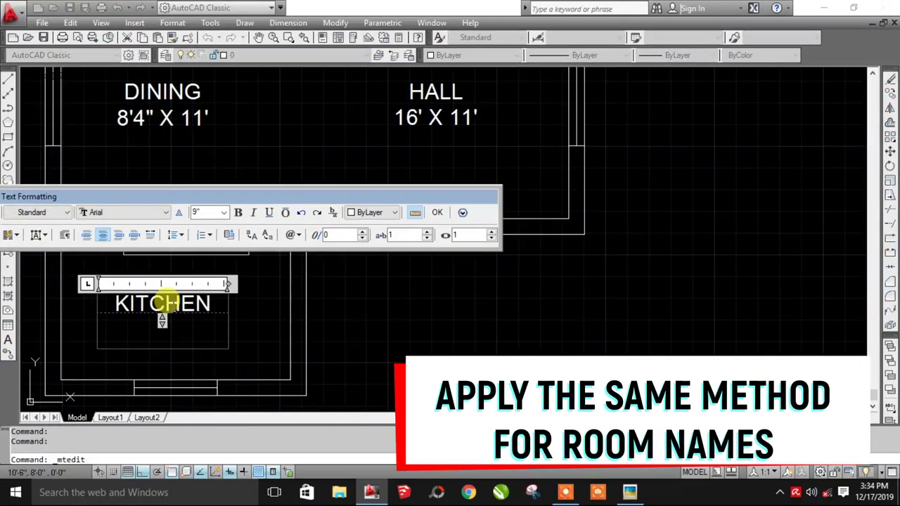
click(437, 212)
Step: Copy the DINING label down into the left bedroom as BED 1 12' X 12'
scroll(450, 239, down, 3)
key(alt+Tab)
key(alt+Tab)
scroll(268, 299, up, 3)
click(268, 299)
text(co)
key(Return)
click(268, 299)
middle_drag(268, 299, 268, 432)
click(259, 218)
double_click(258, 218)
click(316, 282)
Step: Copy BED 1 into the right bedroom and edit it to BED 2 12' X 12'
click(239, 232)
text(co)
key(Return)
click(250, 231)
click(420, 225)
double_click(413, 225)
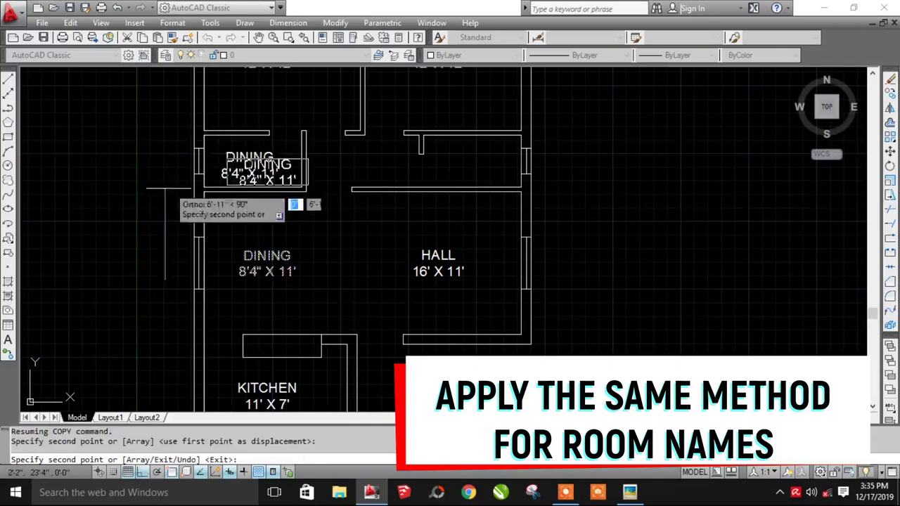
Step: Copy a label into the toilet and edit it to TOILET 7'6" X 4'
scroll(275, 159, up, 2)
click(262, 160)
key(Escape)
double_click(256, 156)
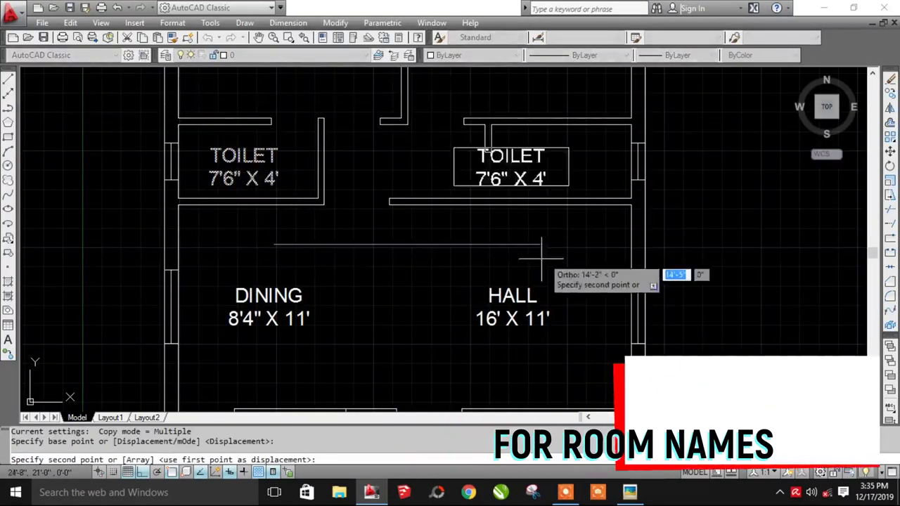
key(Escape)
click(630, 492)
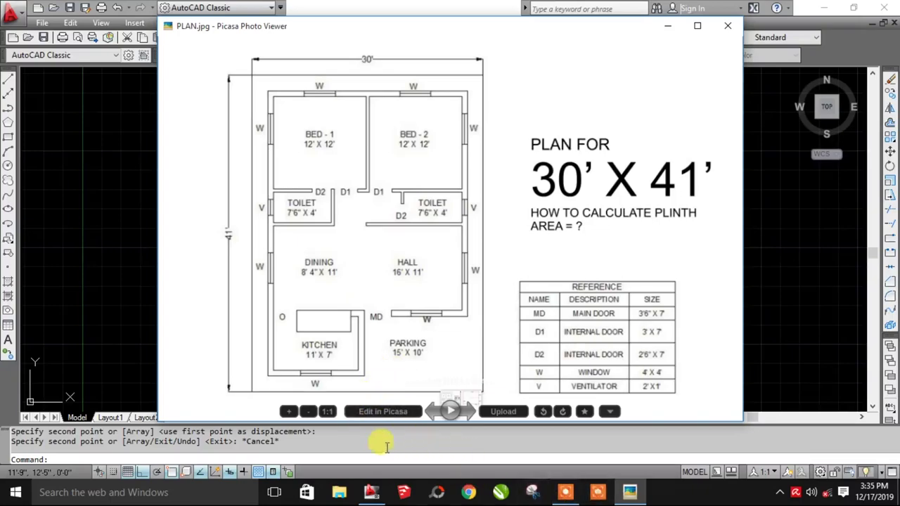
Step: Switch back to AutoCAD from the reference image and pan to the kitchen
click(372, 492)
middle_drag(525, 361, 518, 236)
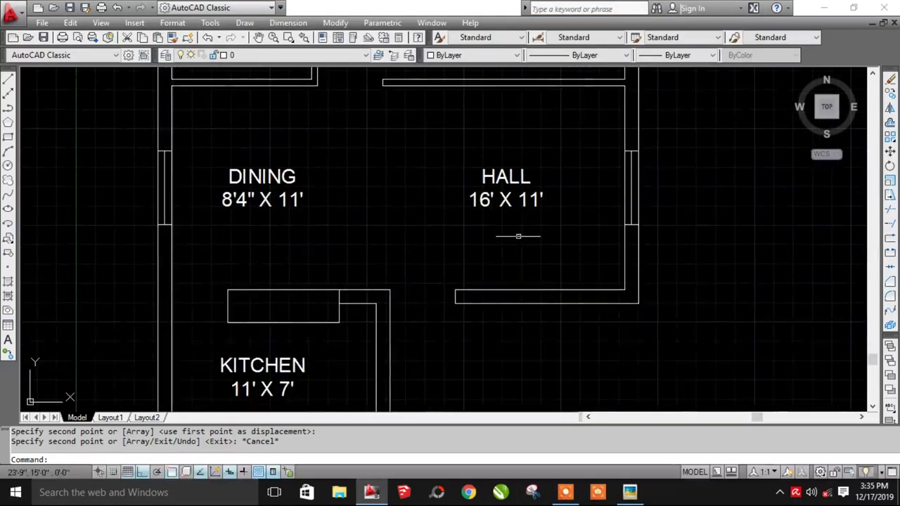
Step: Select the HALL label and compare the empty area below with the reference plan
click(505, 199)
scroll(520, 302, down, 2)
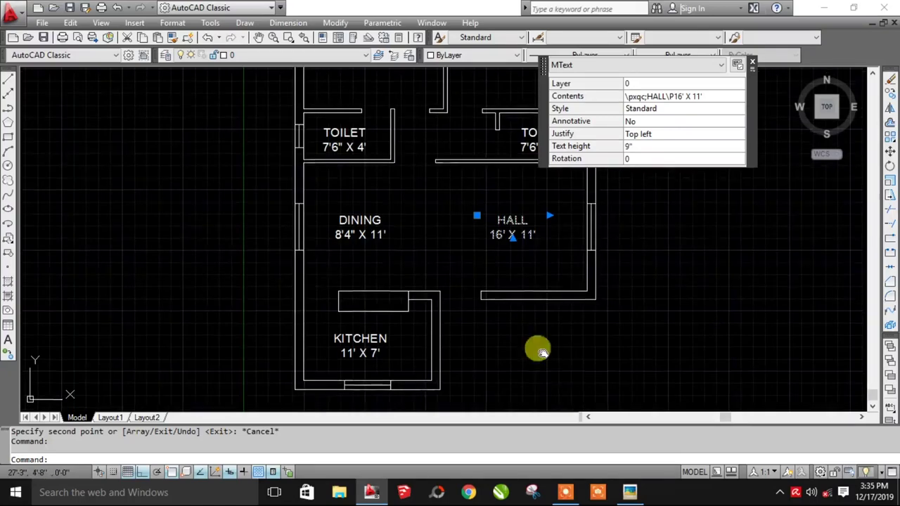
middle_drag(536, 351, 463, 264)
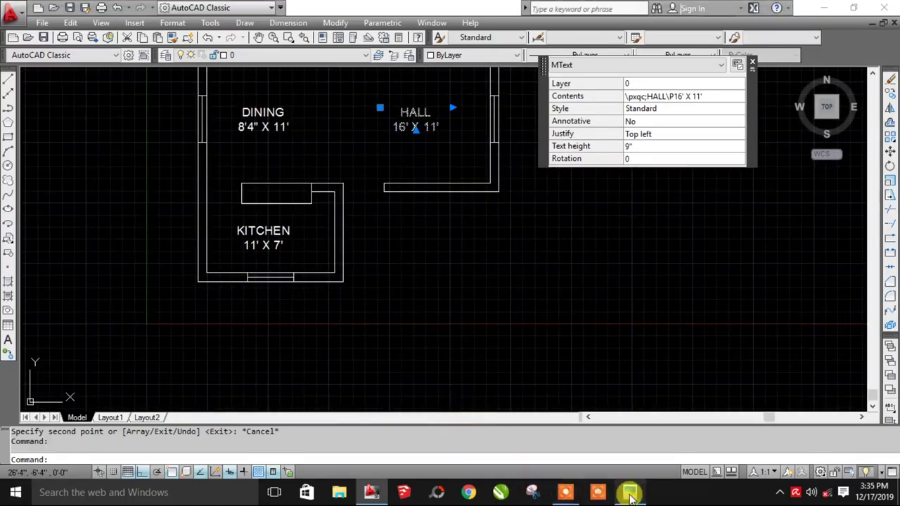
click(629, 492)
click(372, 493)
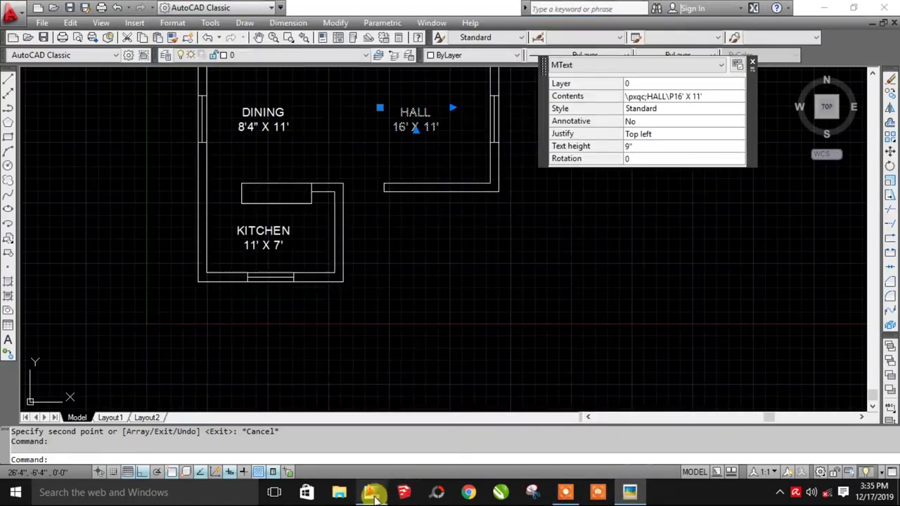
middle_drag(439, 90, 429, 139)
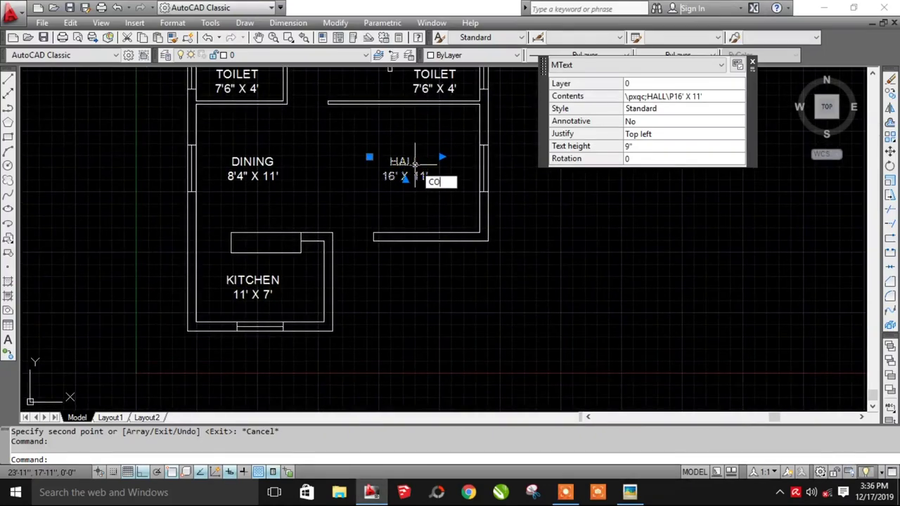
Step: Copy the HALL label into the parking area and edit it to PARKING 15' X 10'
key(Return)
click(408, 169)
click(408, 280)
key(Escape)
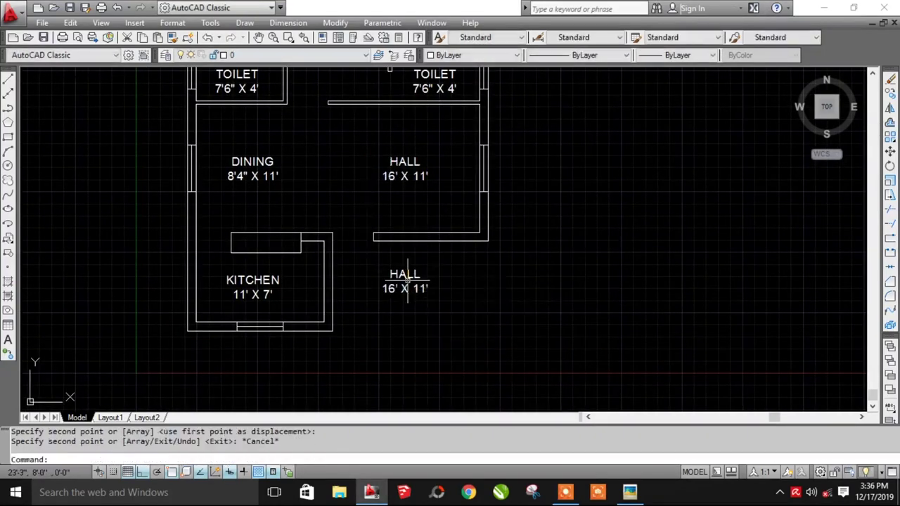
click(406, 280)
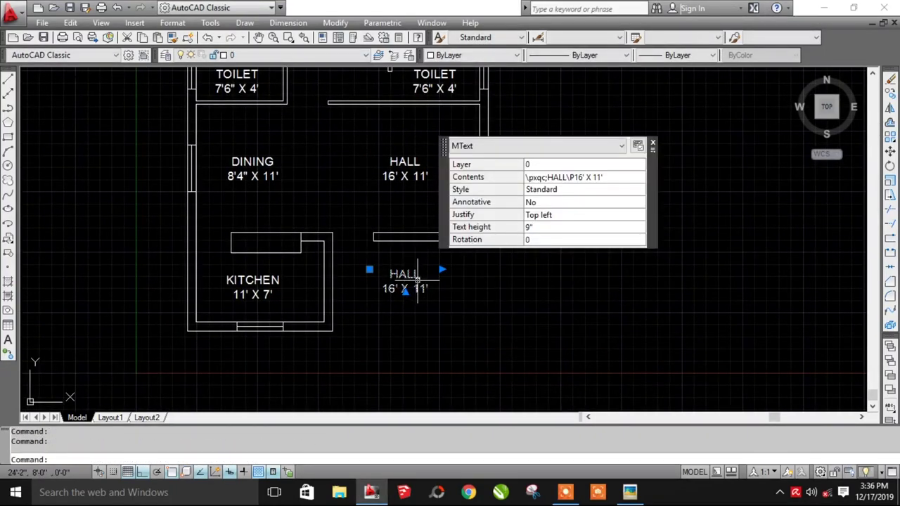
click(419, 288)
click(405, 289)
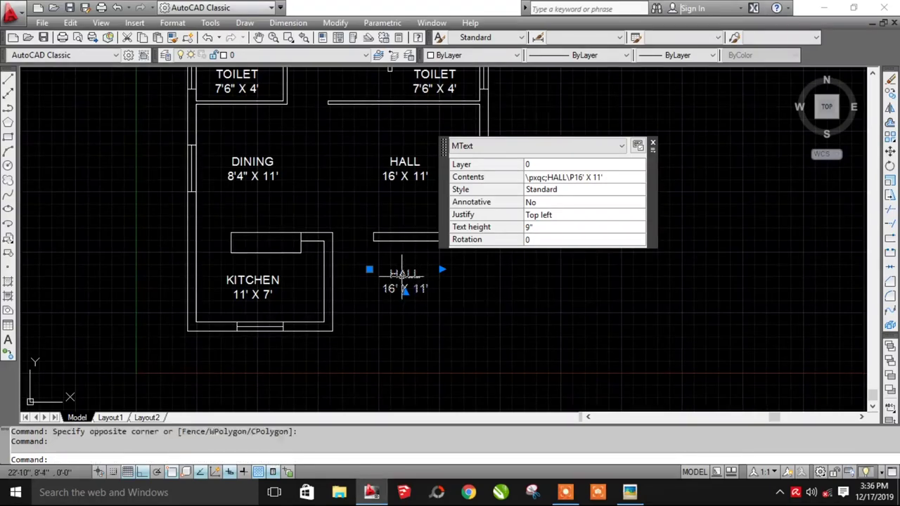
double_click(403, 275)
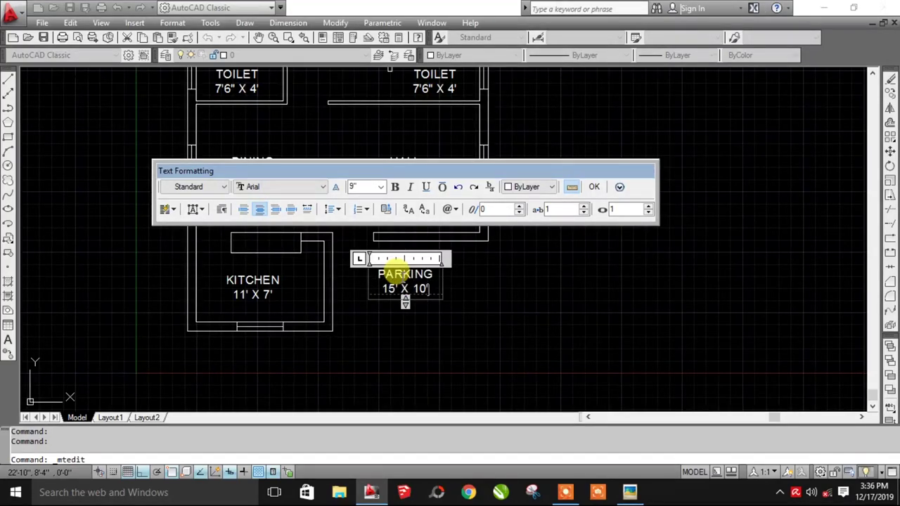
click(492, 309)
Step: Check the DINING label in its editor unchanged, then pan to review the room labels
scroll(493, 303, down, 3)
scroll(336, 314, up, 1)
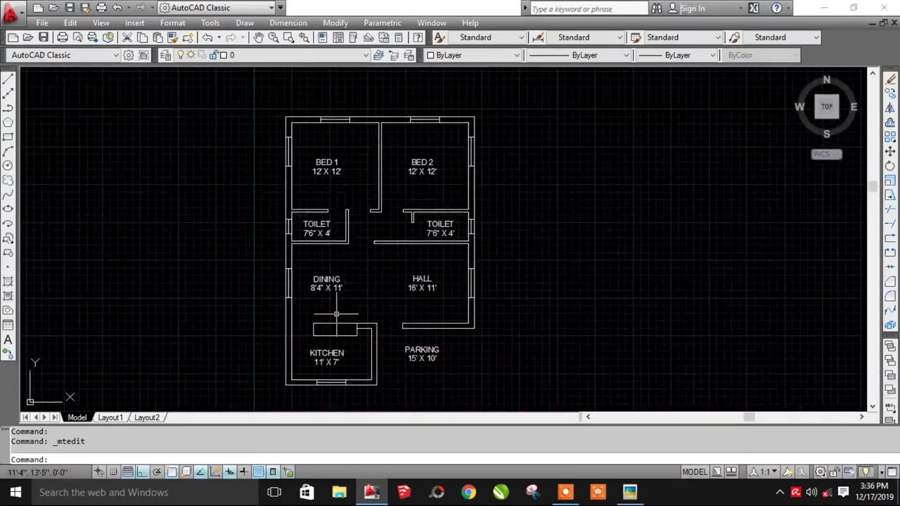
scroll(348, 299, up, 6)
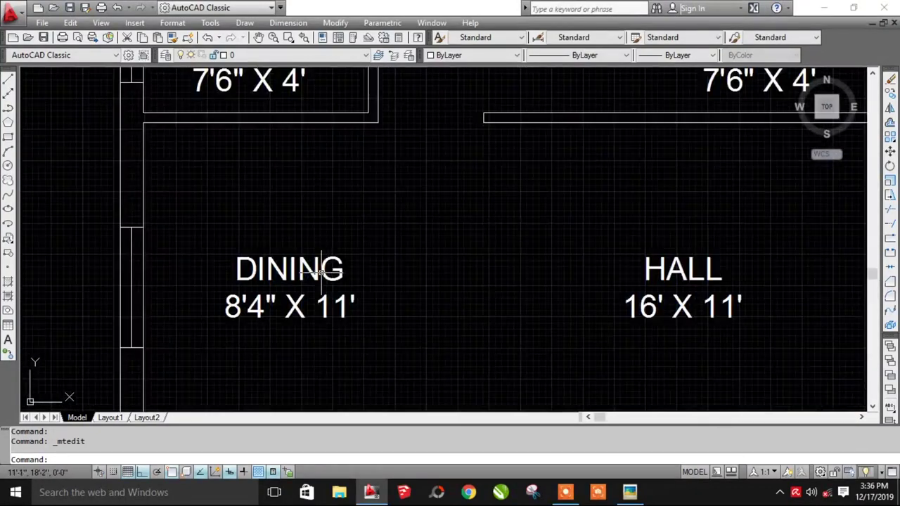
click(321, 271)
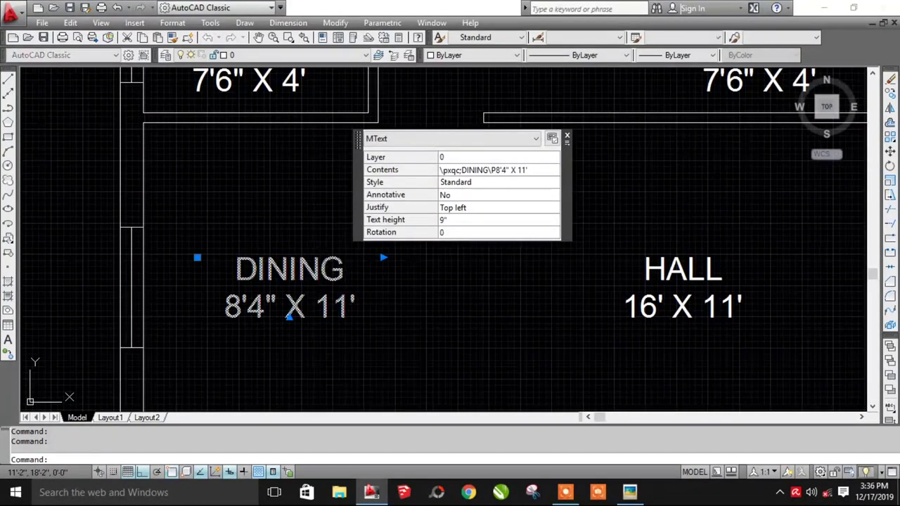
double_click(321, 269)
click(454, 296)
scroll(402, 292, down, 3)
middle_drag(403, 291, 331, 171)
scroll(301, 271, down, 2)
middle_drag(391, 248, 391, 260)
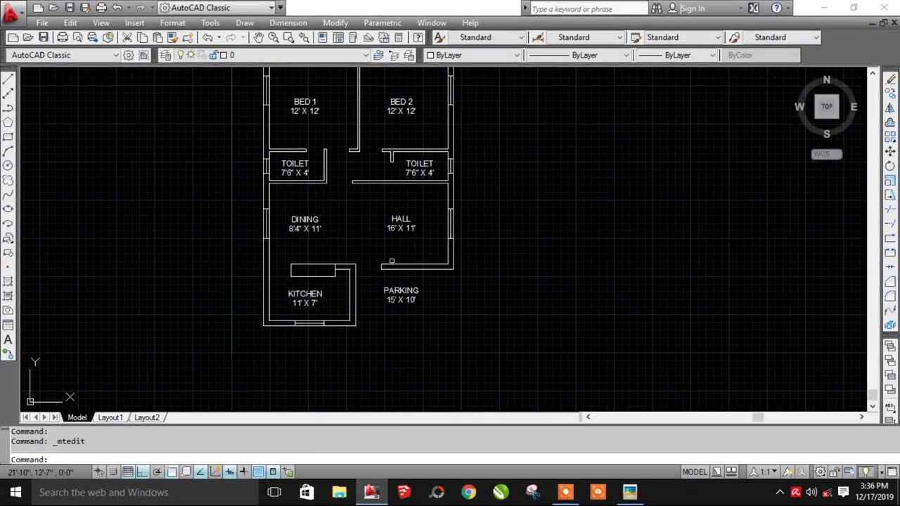
click(403, 227)
Step: Copy the HALL label, change its text to W and narrow its text column
text(co)
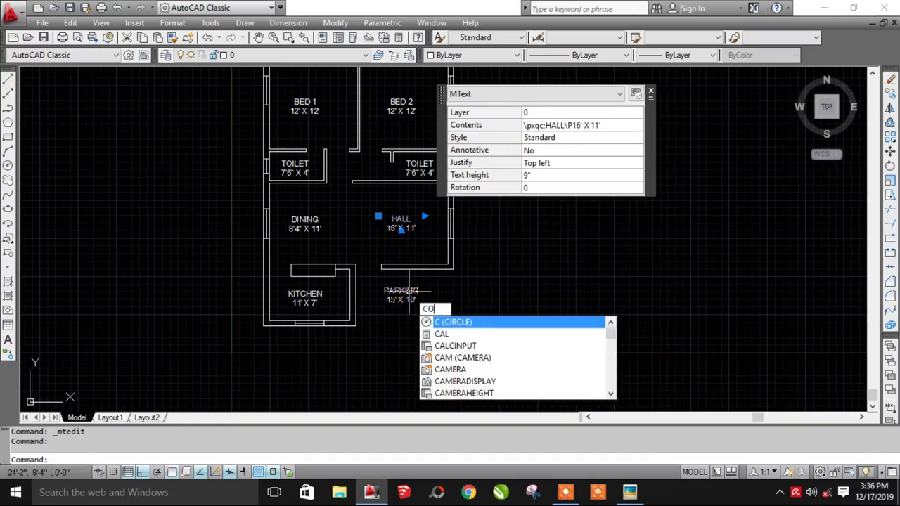
key(Return)
click(391, 218)
click(501, 220)
key(Escape)
scroll(415, 258, up, 3)
scroll(415, 258, up, 2)
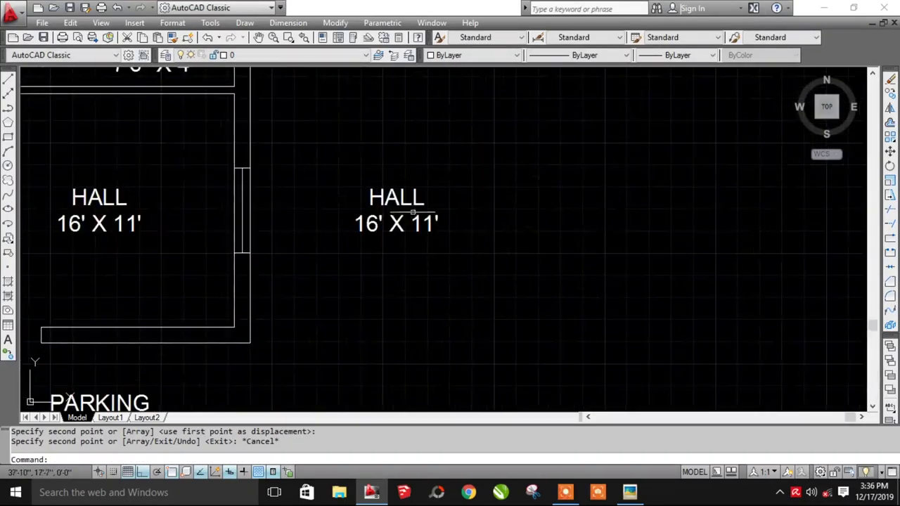
double_click(396, 204)
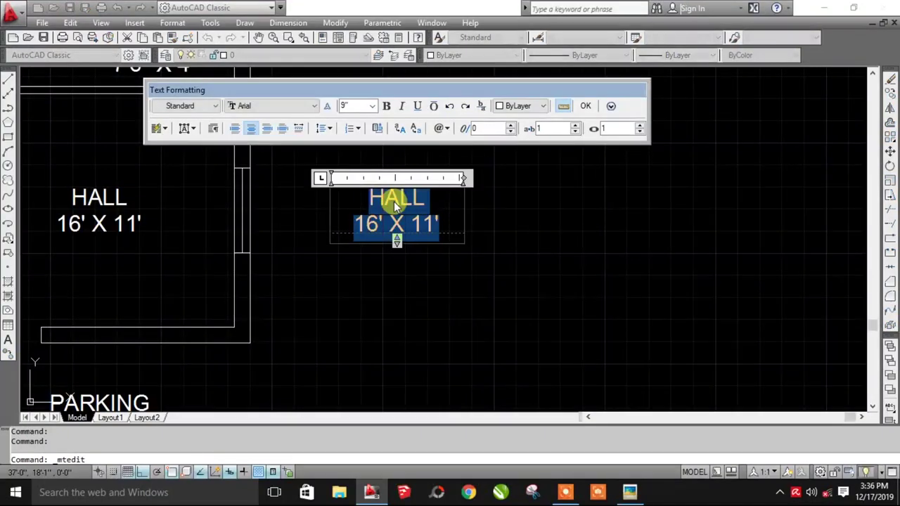
text(W)
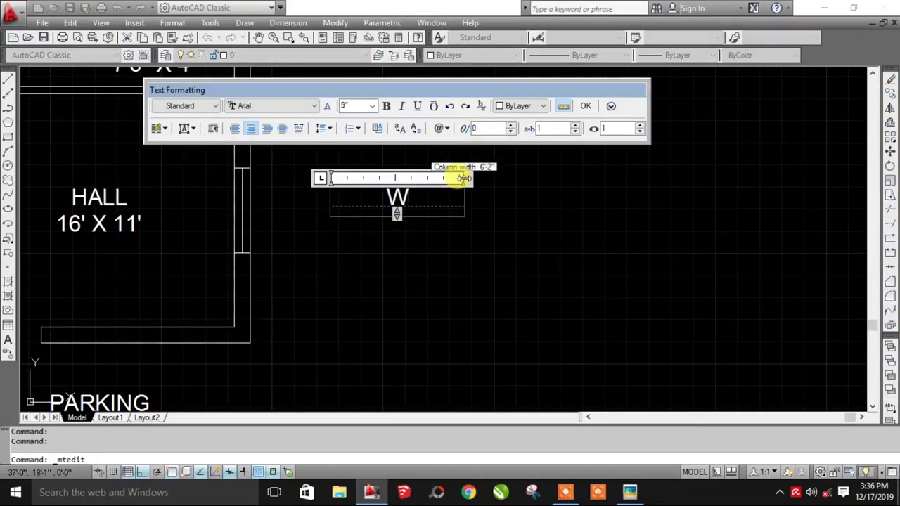
drag(463, 178, 405, 178)
click(412, 221)
Step: Move the W label beside the hall's side window
click(398, 251)
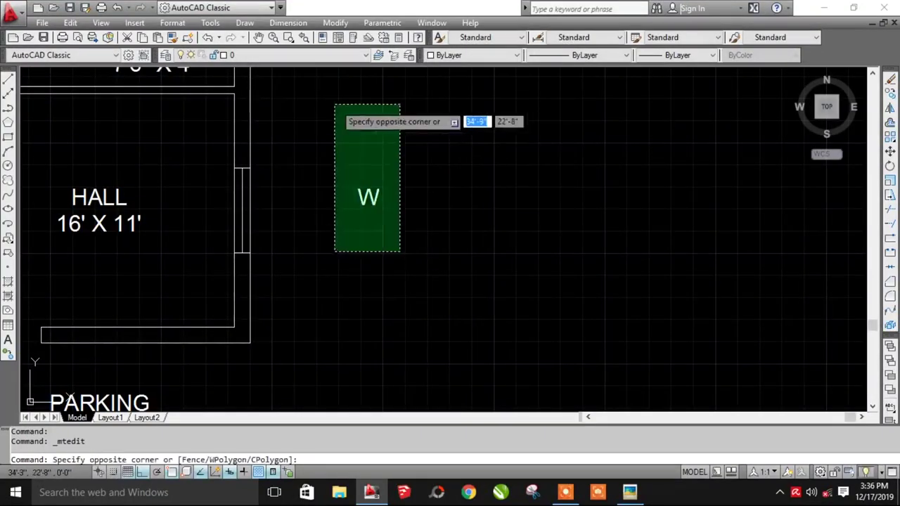
click(336, 105)
text(M)
key(Return)
scroll(365, 204, up, 5)
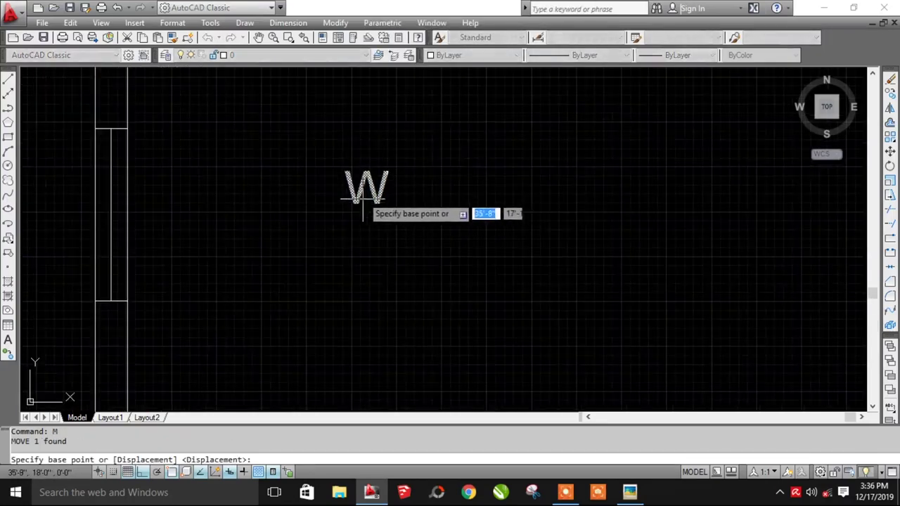
click(365, 185)
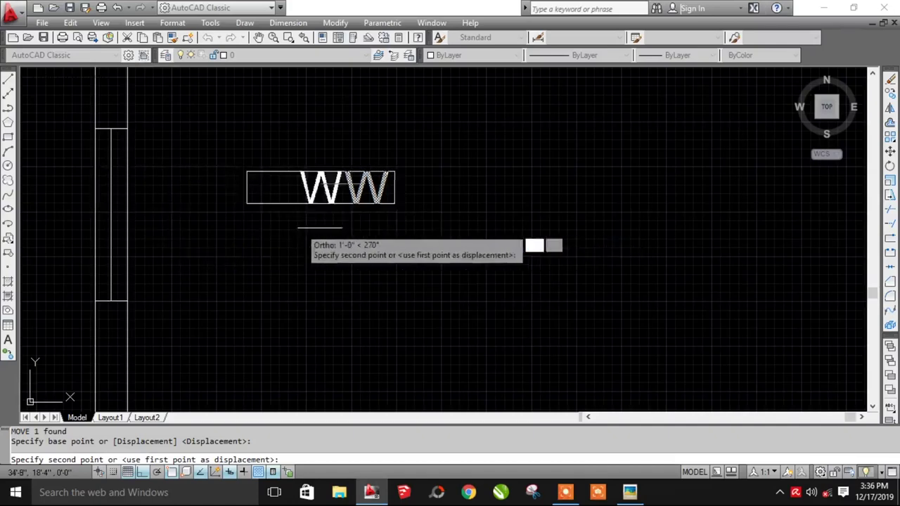
key(F8)
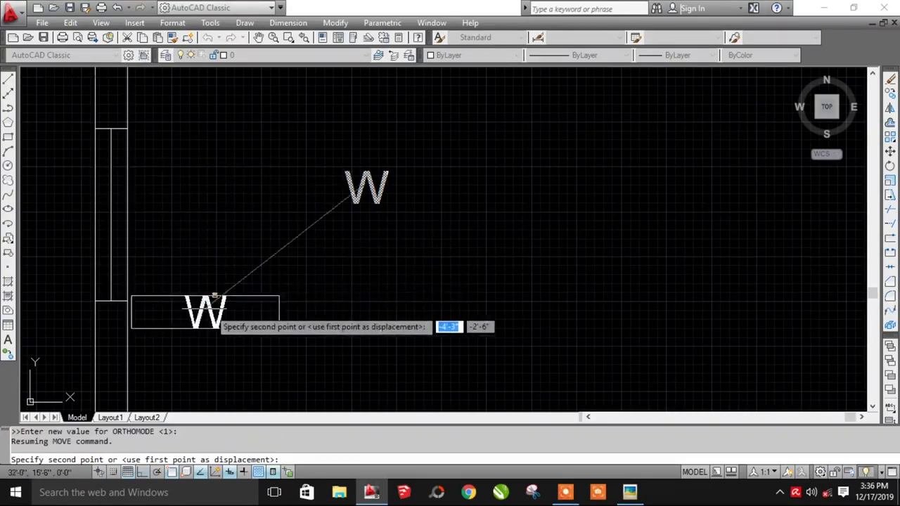
key(F8)
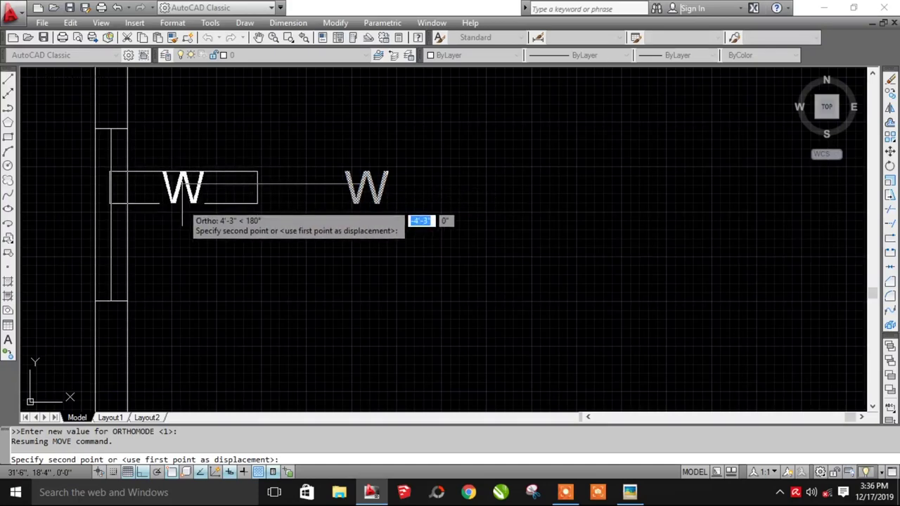
key(F8)
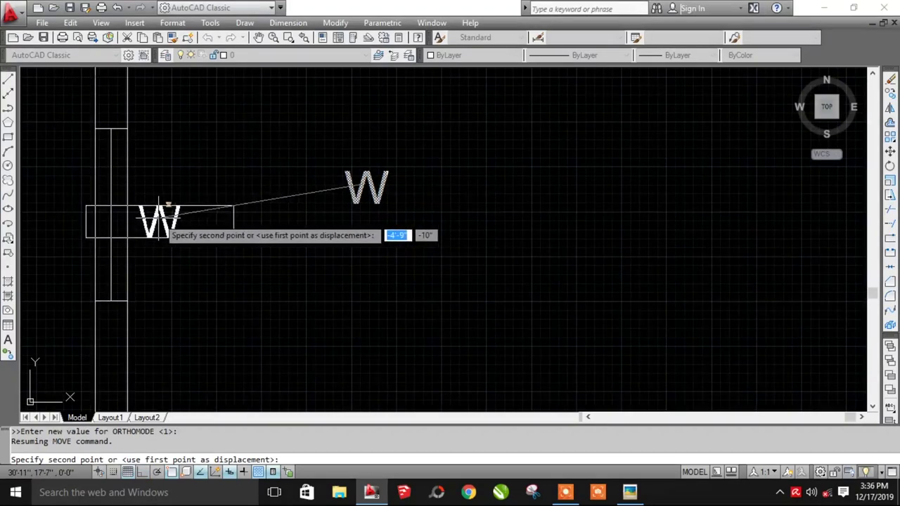
click(162, 211)
Step: Copy the W label to the toilet window and the bedroom window
scroll(247, 239, down, 4)
click(261, 284)
click(217, 211)
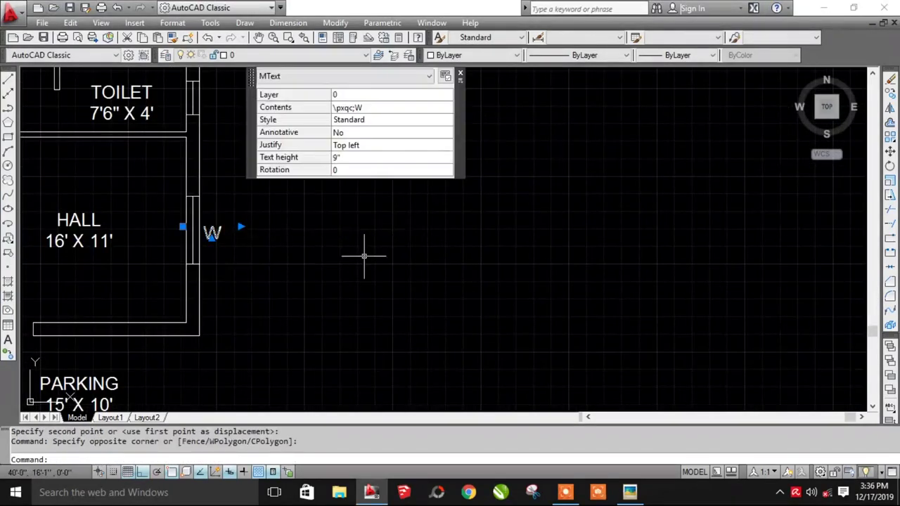
text(CO)
key(Return)
click(295, 237)
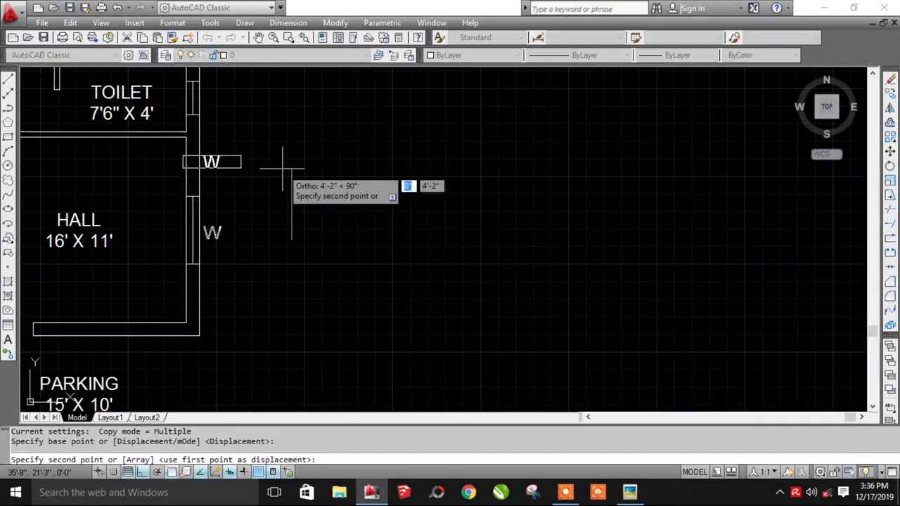
scroll(292, 211, up, 2)
click(288, 234)
middle_drag(253, 69, 260, 218)
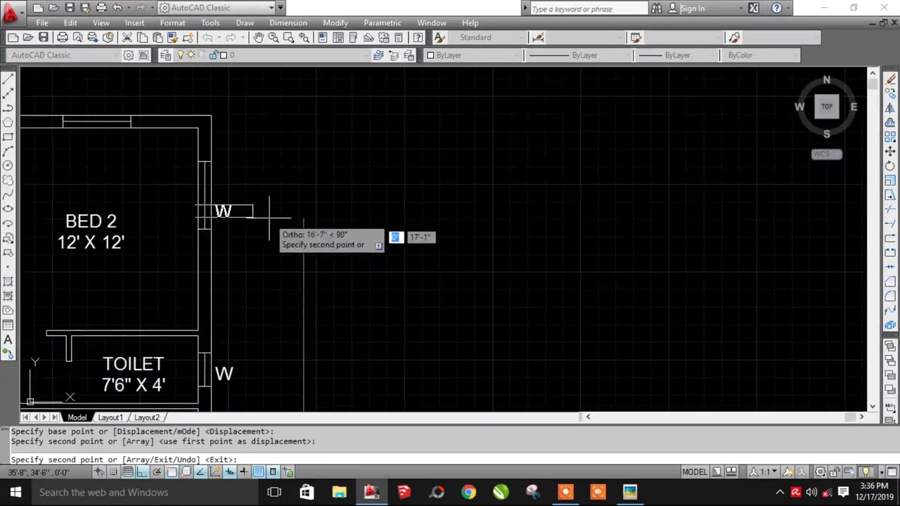
click(264, 208)
key(Escape)
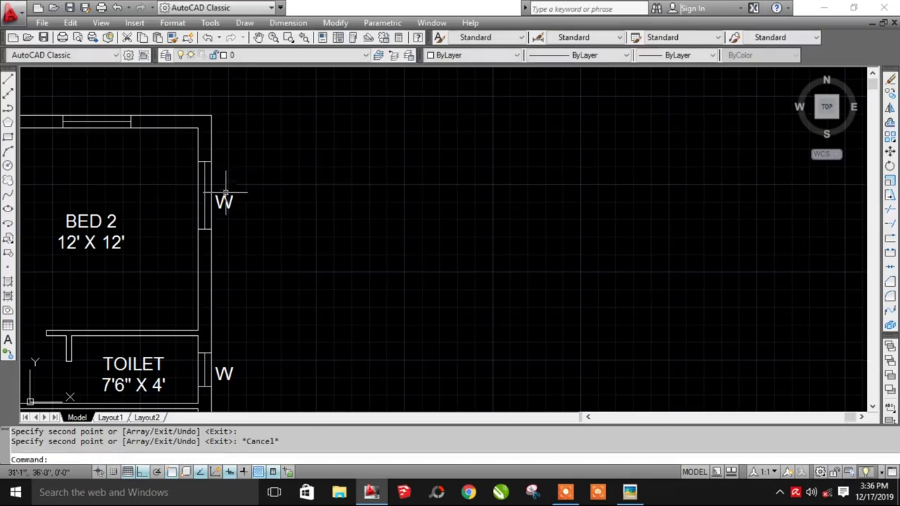
Step: Check the text of the toilet's W label
middle_drag(247, 294, 247, 162)
click(236, 243)
click(227, 241)
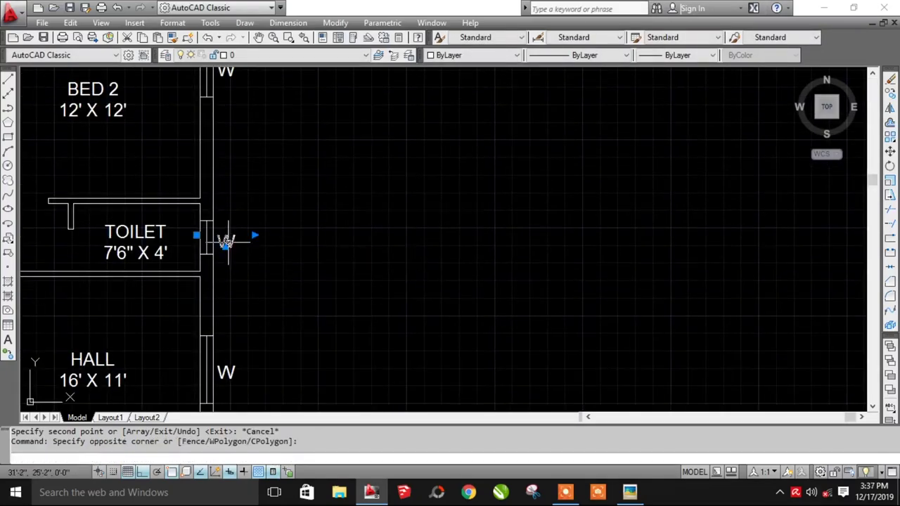
double_click(226, 243)
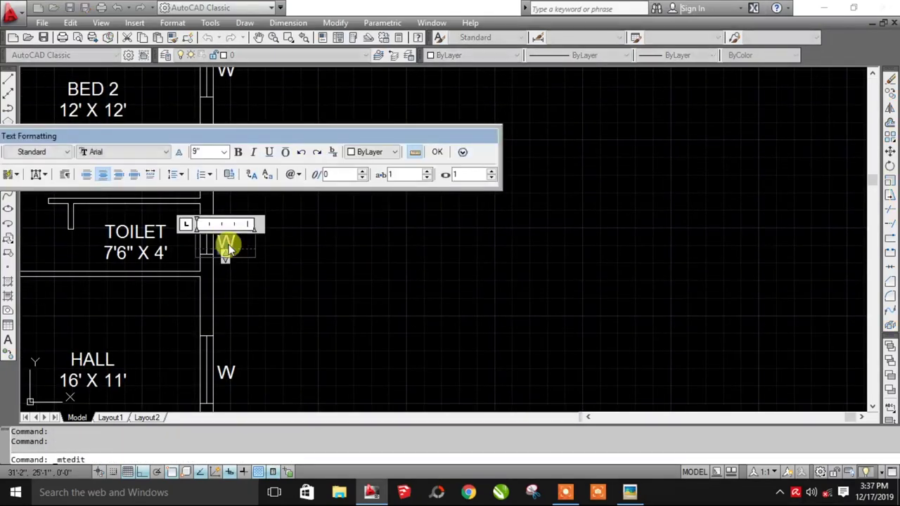
click(273, 263)
Step: Copy the bedroom's W label above the top wall and to the kitchen window
middle_drag(237, 190, 362, 396)
scroll(362, 396, down, 2)
click(367, 332)
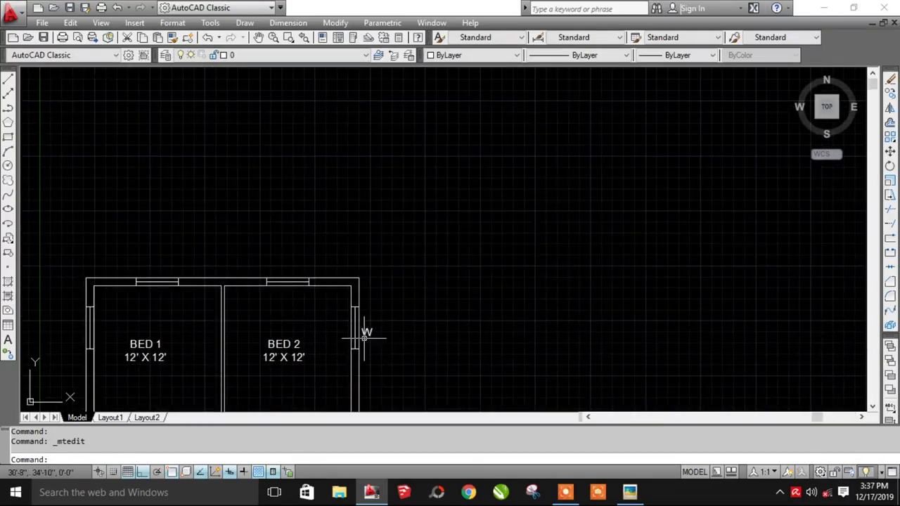
text(o)
key(Return)
scroll(331, 297, up, 3)
click(341, 275)
key(F8)
click(392, 192)
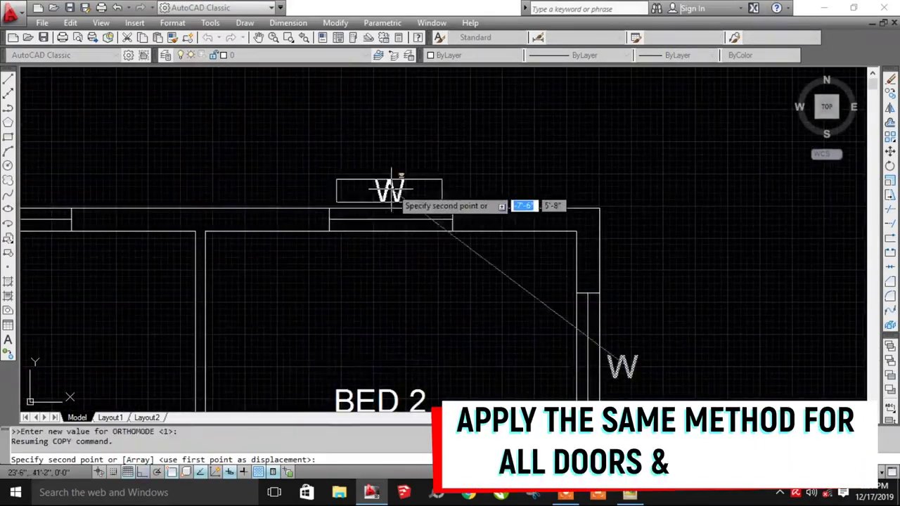
scroll(394, 169, down, 3)
scroll(291, 181, up, 3)
scroll(291, 180, down, 3)
middle_drag(283, 394, 281, 211)
scroll(306, 198, up, 3)
scroll(306, 198, down, 3)
scroll(583, 316, down, 2)
scroll(334, 232, up, 3)
click(334, 232)
scroll(483, 267, down, 2)
key(Escape)
Step: Delete a stray wall segment near the hall after trying a 2-unit offset
text(l)
key(Return)
scroll(438, 249, up, 3)
key(Escape)
text(o)
key(Return)
text(2)
key(Return)
click(445, 242)
key(Escape)
click(446, 243)
key(Delete)
text(l)
key(Return)
scroll(422, 260, up, 3)
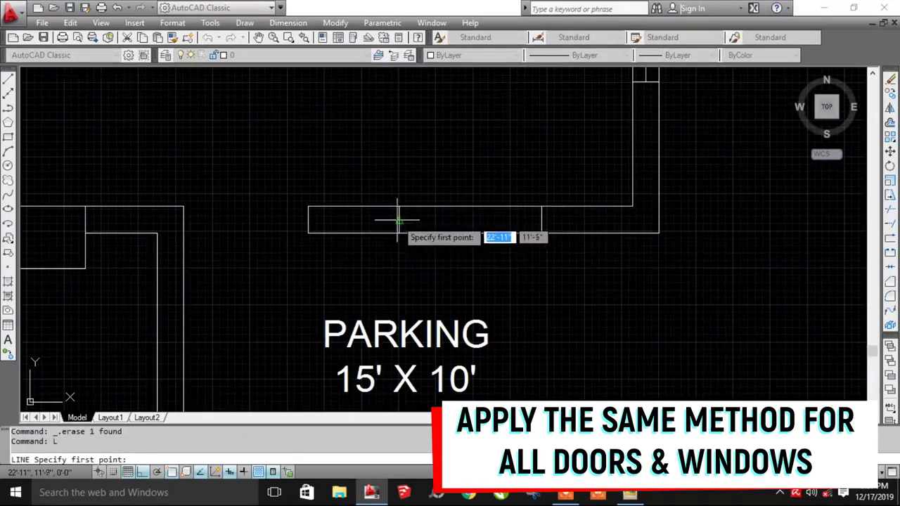
key(Escape)
scroll(512, 241, down, 5)
Step: Copy a W label to the hall's bottom window
click(532, 152)
text(co)
key(Return)
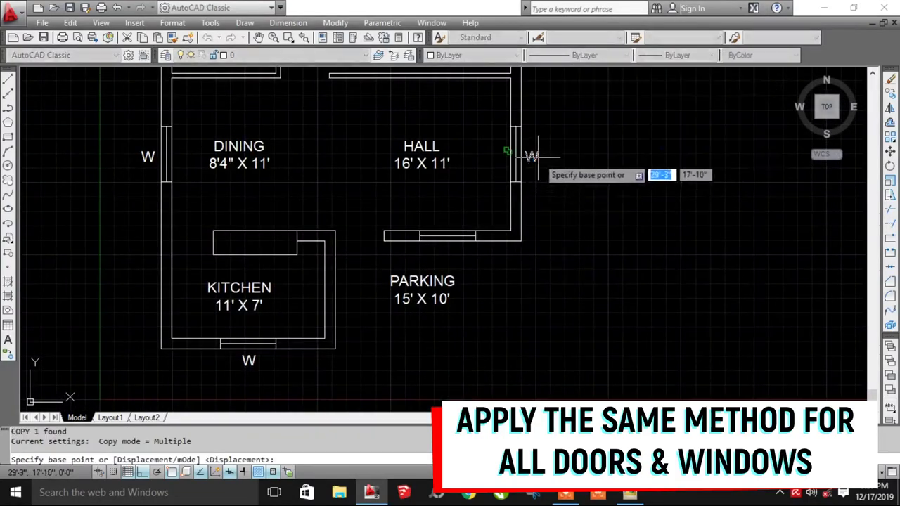
scroll(532, 152, up, 5)
click(527, 154)
scroll(527, 153, down, 3)
click(633, 140)
key(Escape)
scroll(502, 201, down, 4)
middle_drag(502, 201, 412, 317)
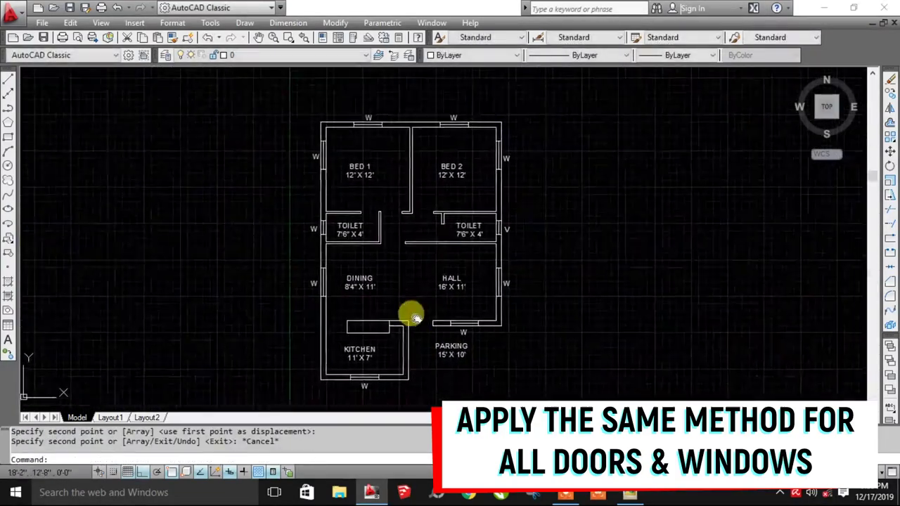
scroll(462, 332, up, 3)
click(462, 329)
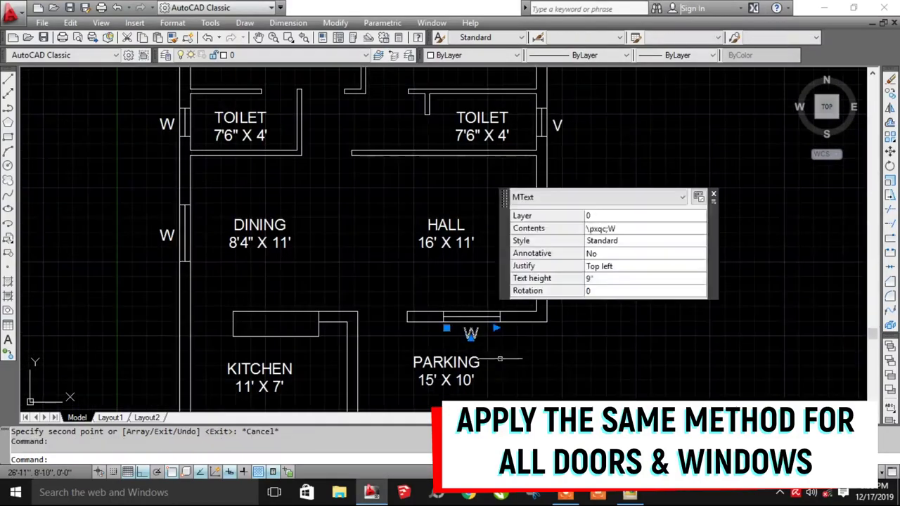
Step: Copy the W tag to the main door and change it to M.D
text(co)
key(Return)
scroll(468, 327, up, 4)
click(509, 304)
click(249, 269)
key(Escape)
double_click(262, 277)
text(M.D)
click(227, 285)
Step: Copy the M.D tag to the doorways between the bedrooms and elsewhere
text(co)
key(Return)
click(227, 285)
scroll(260, 253, down, 3)
scroll(260, 246, up, 3)
click(39, 284)
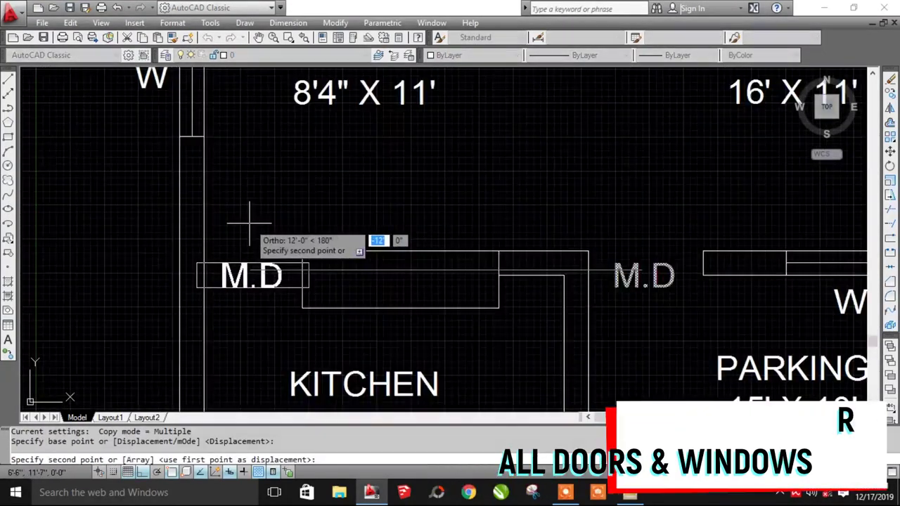
scroll(248, 218, down, 3)
key(F8)
scroll(422, 213, up, 2)
scroll(493, 251, up, 2)
click(493, 251)
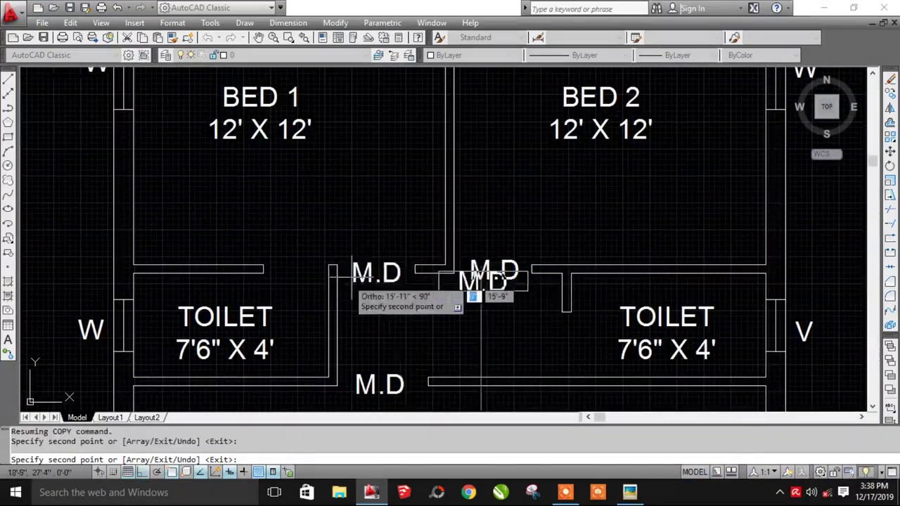
scroll(359, 267, up, 2)
scroll(422, 289, down, 5)
click(393, 279)
key(Escape)
Step: Retype the copied tags as O at the centre opening, then D1 and D2
scroll(394, 352, up, 3)
double_click(241, 217)
key(Escape)
scroll(358, 331, up, 3)
double_click(358, 324)
text(O)
key(Escape)
double_click(568, 299)
text(D1)
key(Escape)
double_click(607, 286)
text(D2)
key(Escape)
middle_drag(592, 279, 613, 330)
click(408, 251)
Step: Retype the centre door tag as D1 and the left one as D2
double_click(385, 241)
text(D1)
key(Escape)
double_click(281, 241)
text(D2)
key(Escape)
Step: Bring the top walls into view and switch to the PLAN.jpg reference image
scroll(476, 416, down, 3)
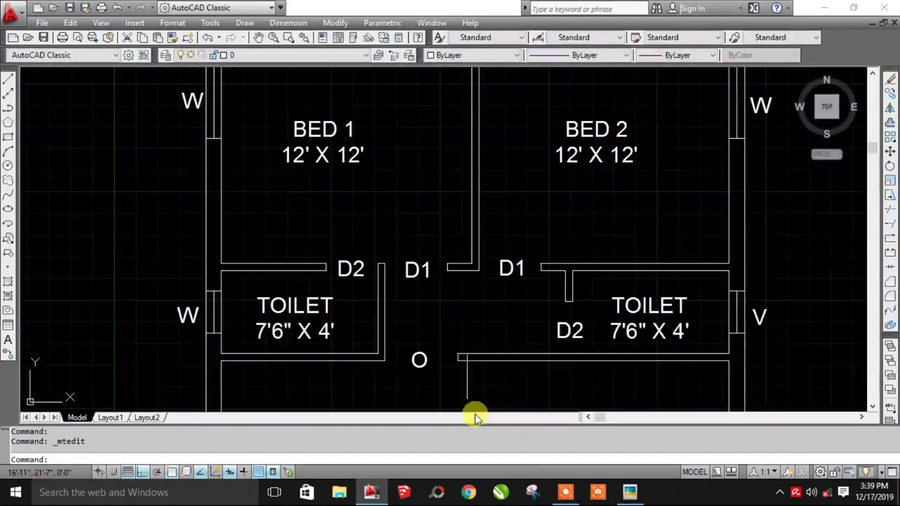
scroll(327, 145, down, 2)
scroll(341, 166, down, 2)
middle_drag(341, 167, 436, 302)
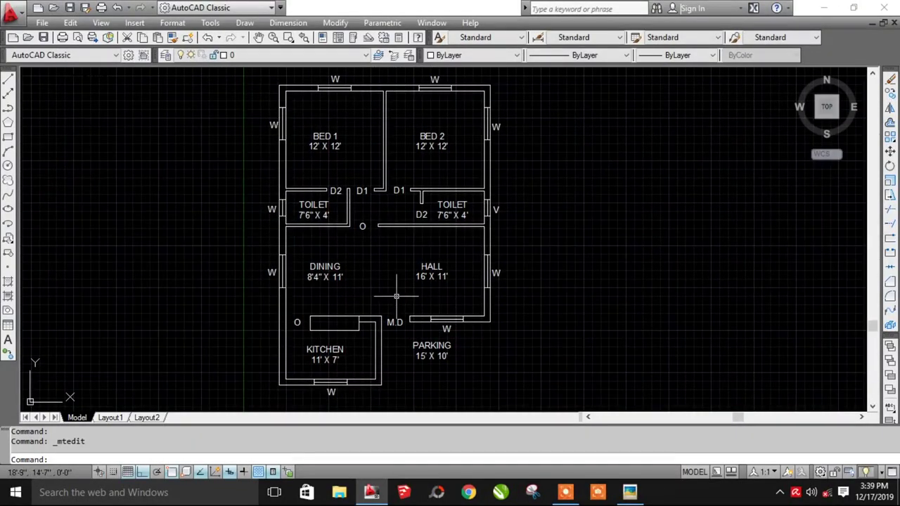
scroll(422, 267, down, 2)
key(alt+Tab)
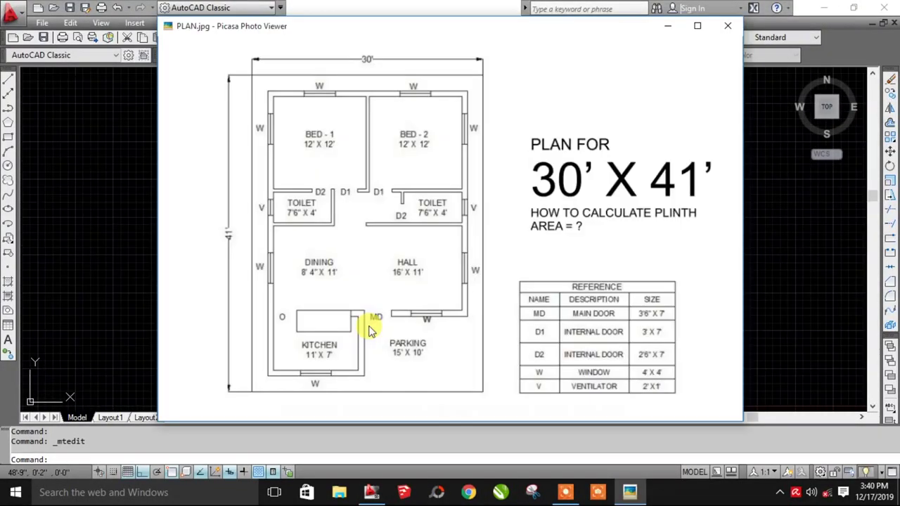
Step: Review the 30' X 41' PLAN.jpg reference and its door schedule, then minimize Picasa
mouse_move(304, 406)
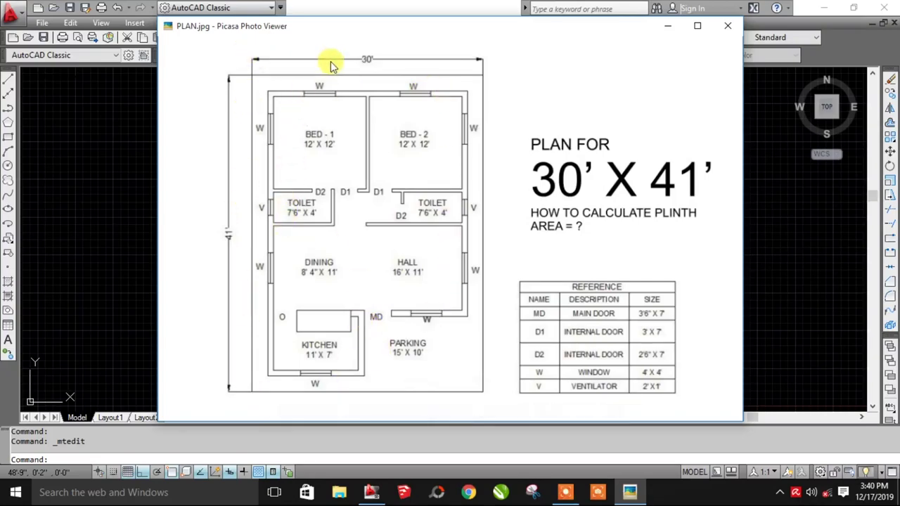
mouse_move(250, 243)
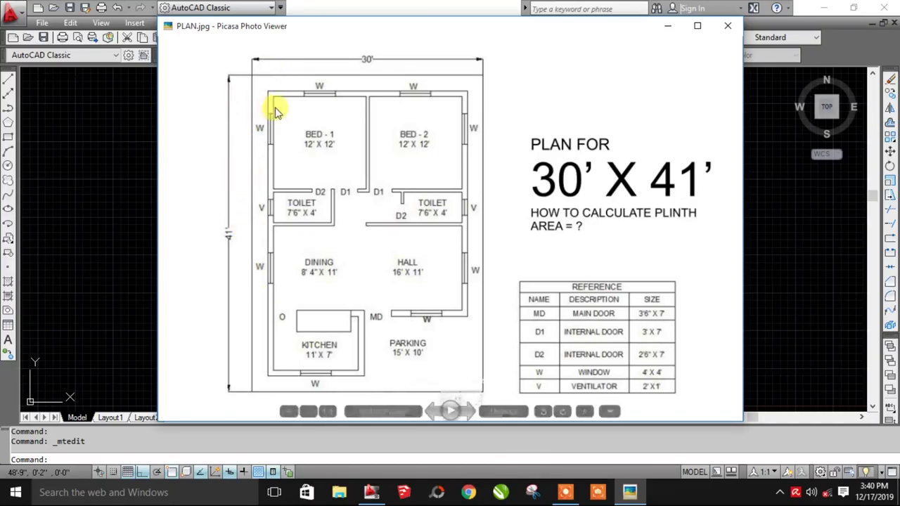
mouse_move(394, 255)
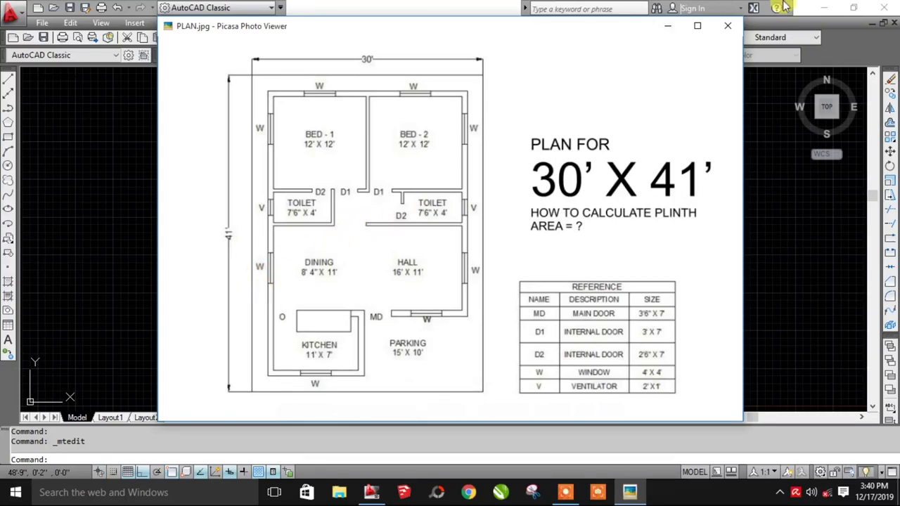
click(664, 26)
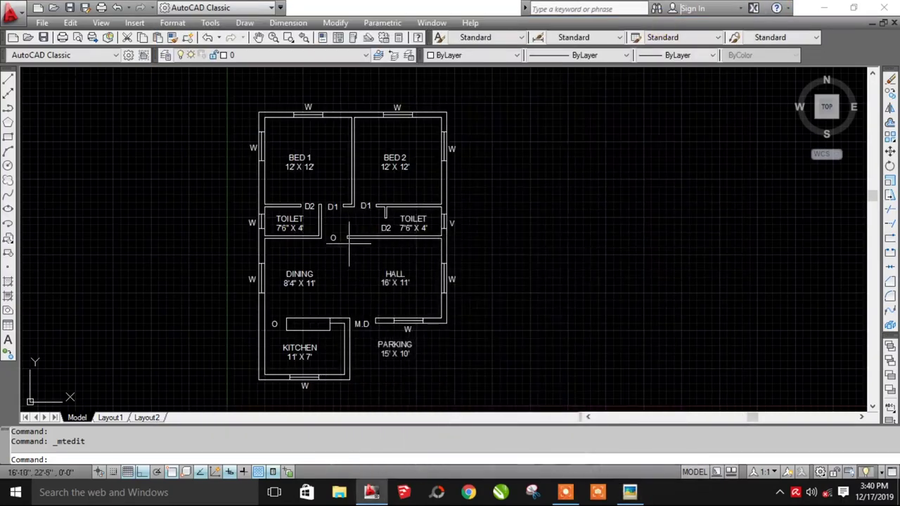
Step: Offset the top outer wall line 2' outward to start the plinth
middle_drag(348, 244, 349, 262)
key(Return)
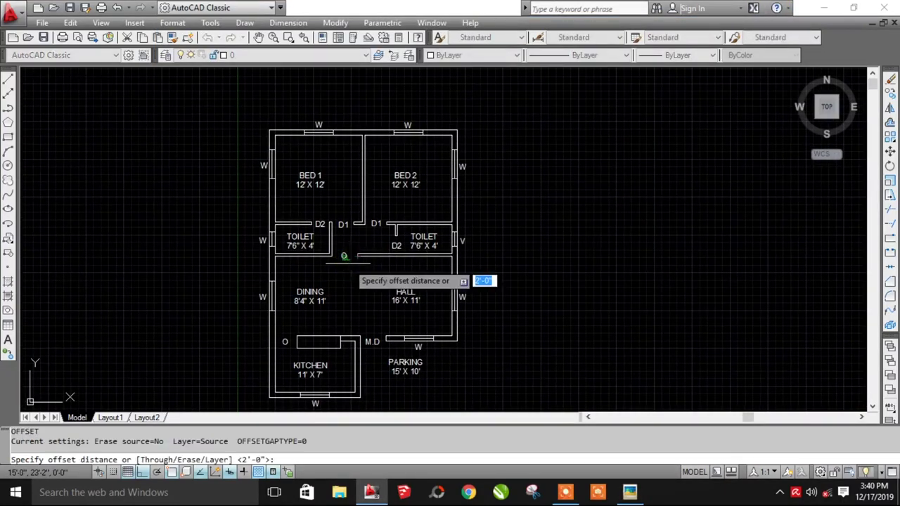
text(2)
key(Return)
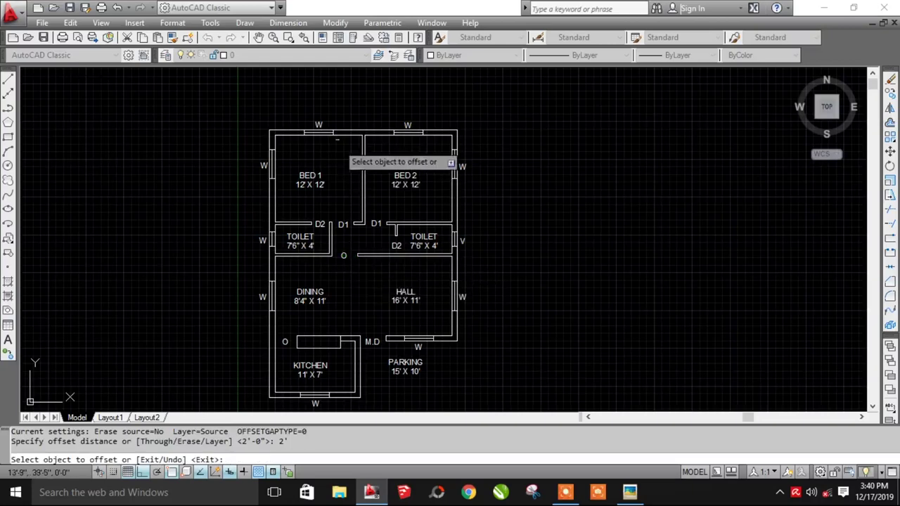
click(346, 131)
click(347, 123)
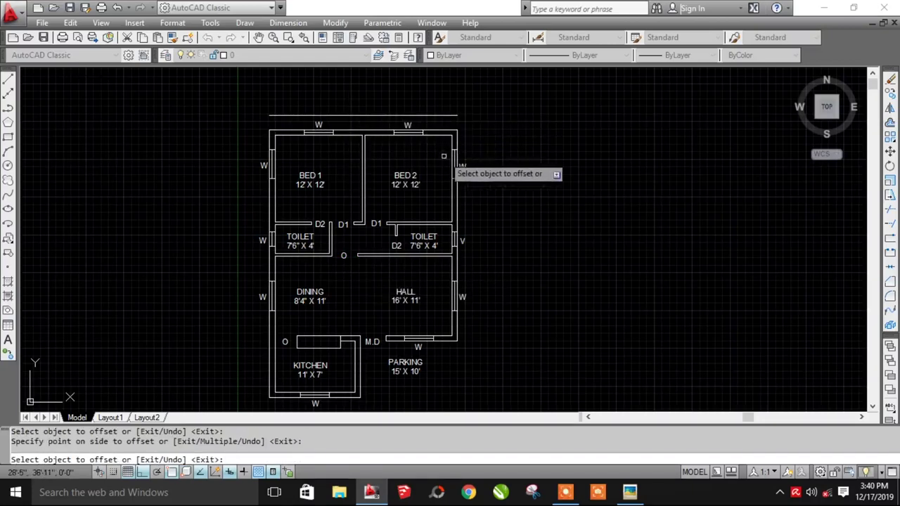
Step: Offset the right, left and bottom outer walls 2' outward as well
click(458, 209)
click(478, 211)
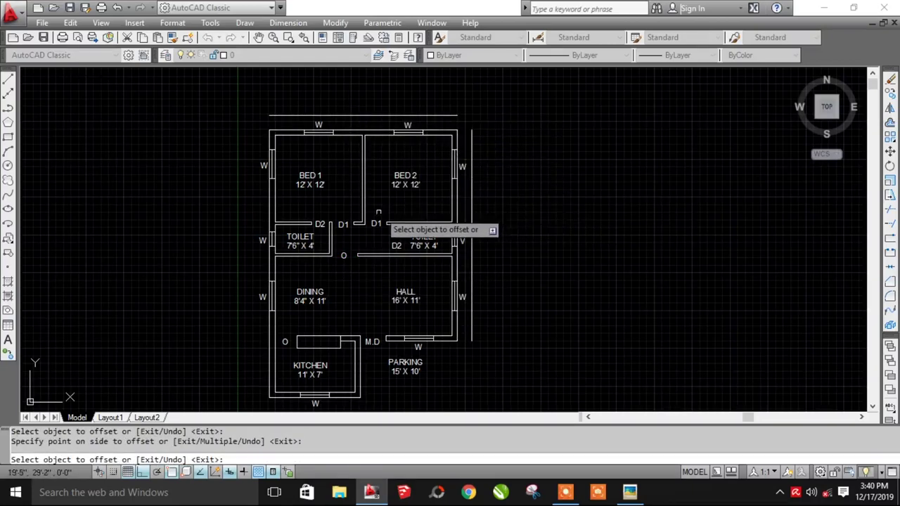
click(270, 209)
click(230, 206)
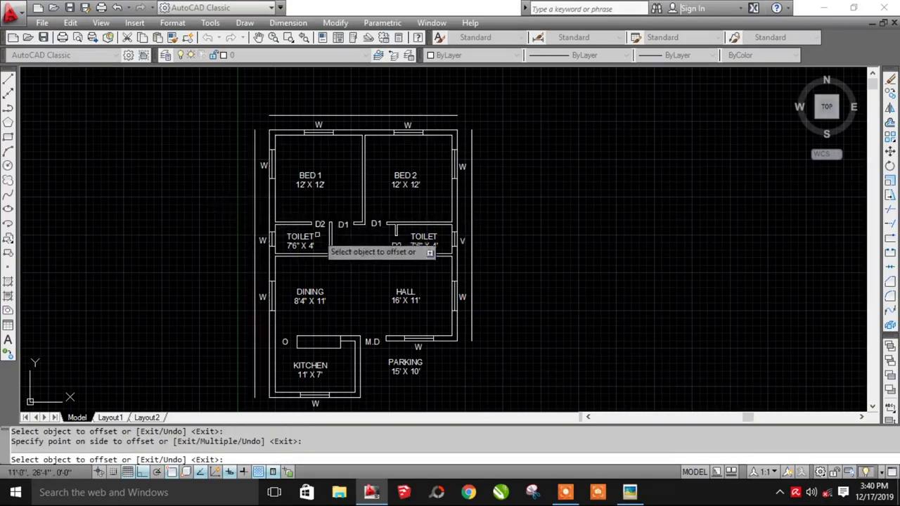
middle_drag(315, 341, 322, 261)
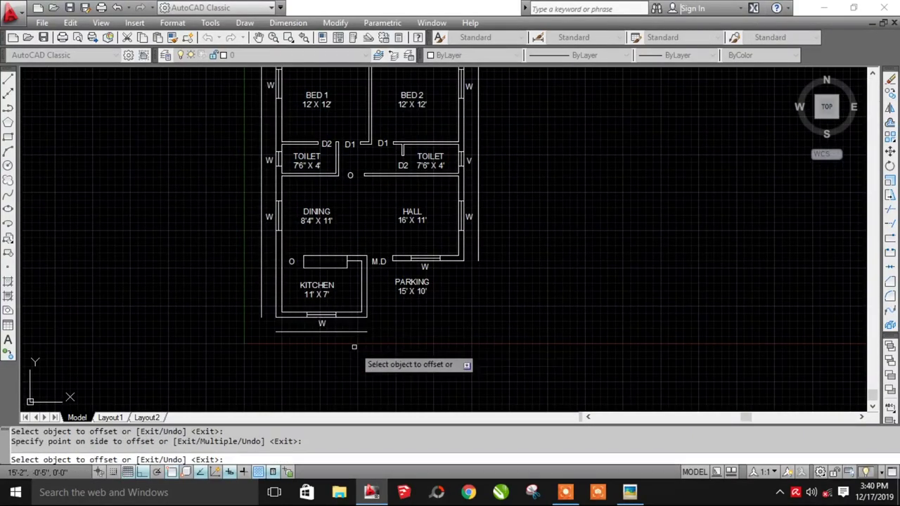
middle_drag(485, 283, 466, 362)
key(Return)
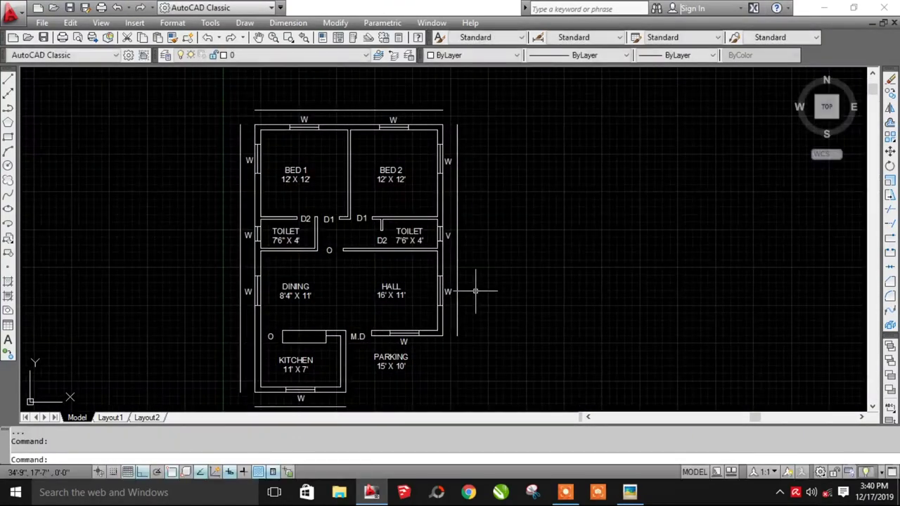
text(f)
key(Return)
Step: Fillet with the Multiple option to close the top-right and bottom-right plinth corners
text(M)
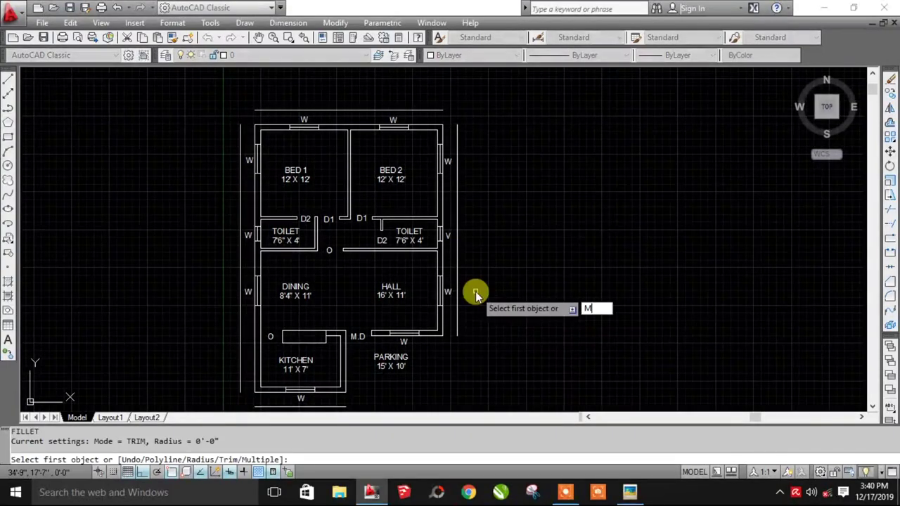
key(Return)
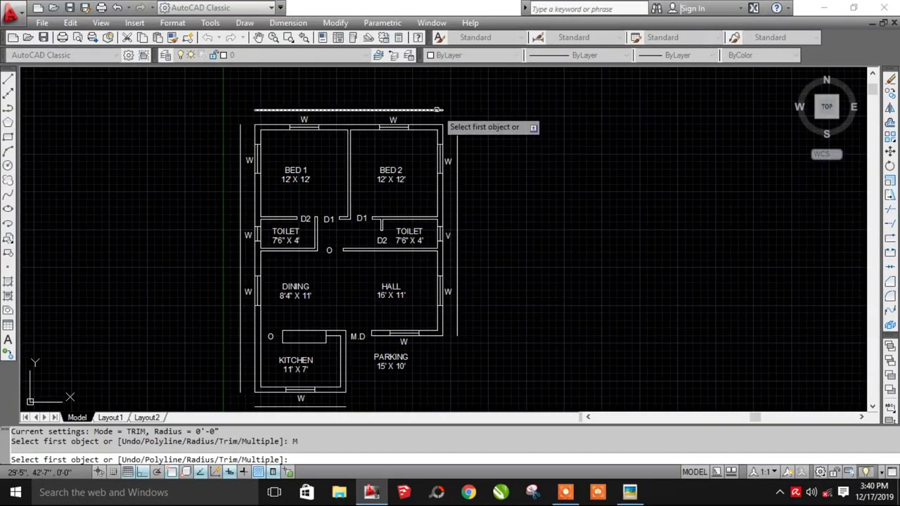
click(436, 110)
middle_drag(456, 214, 462, 140)
click(462, 140)
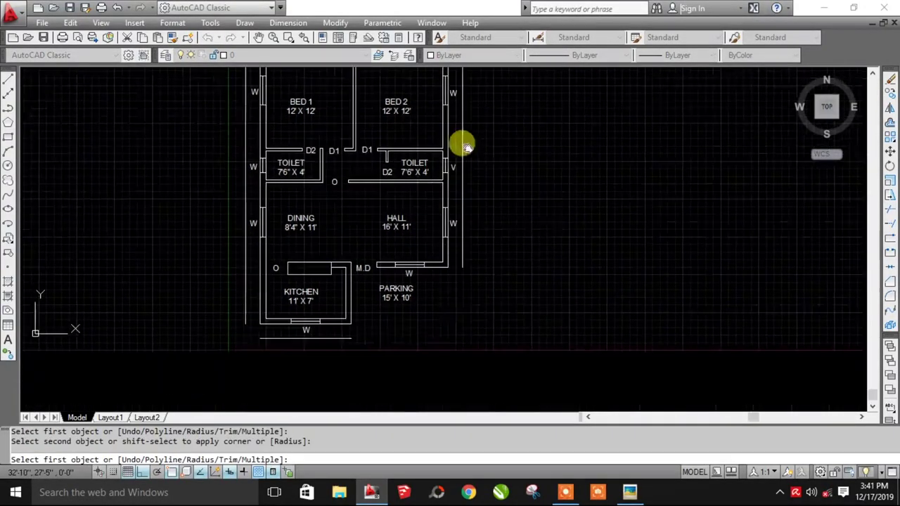
click(463, 256)
click(343, 335)
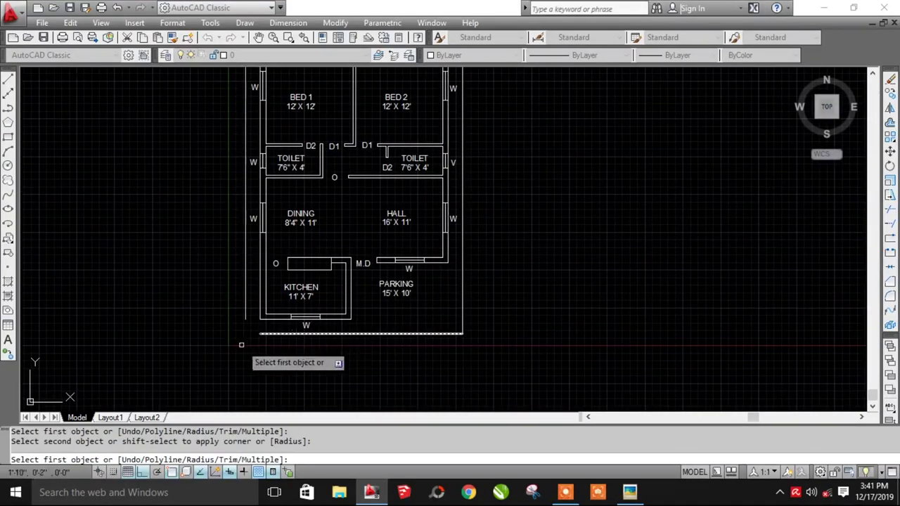
Step: Close the bottom-left and top-left plinth corners, checking against PLAN.jpg
click(267, 334)
click(247, 313)
scroll(304, 242, down, 2)
middle_drag(275, 109, 258, 229)
scroll(259, 222, up, 2)
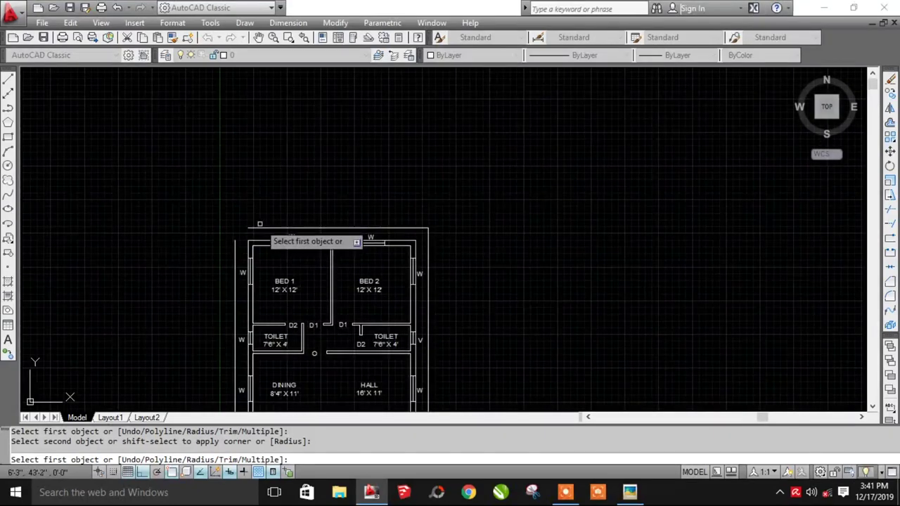
click(260, 228)
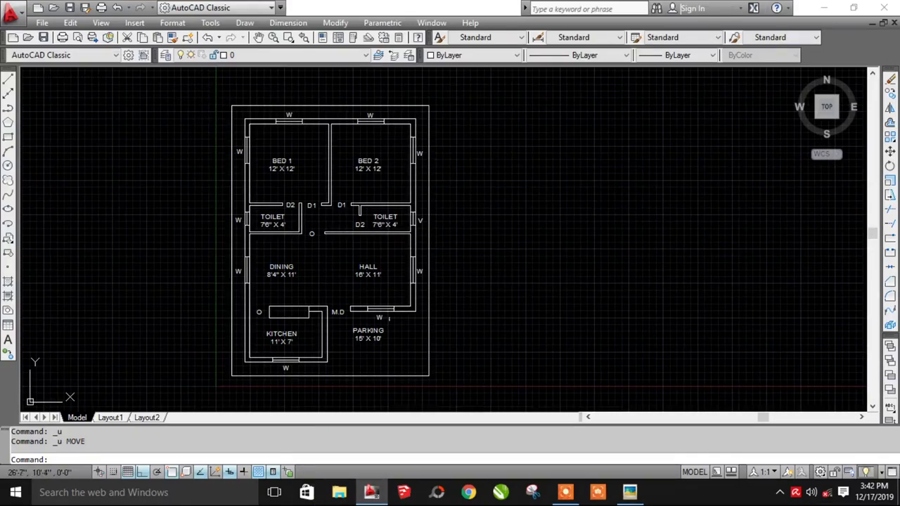
click(630, 496)
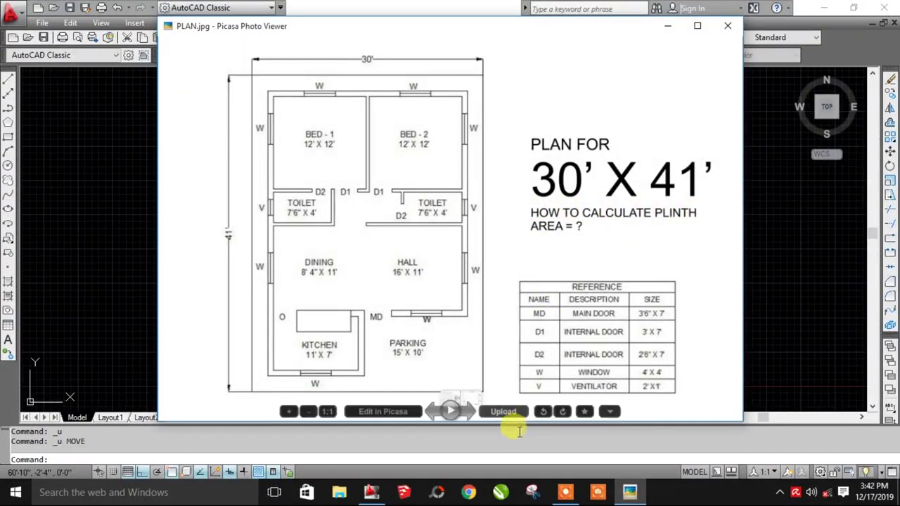
click(368, 494)
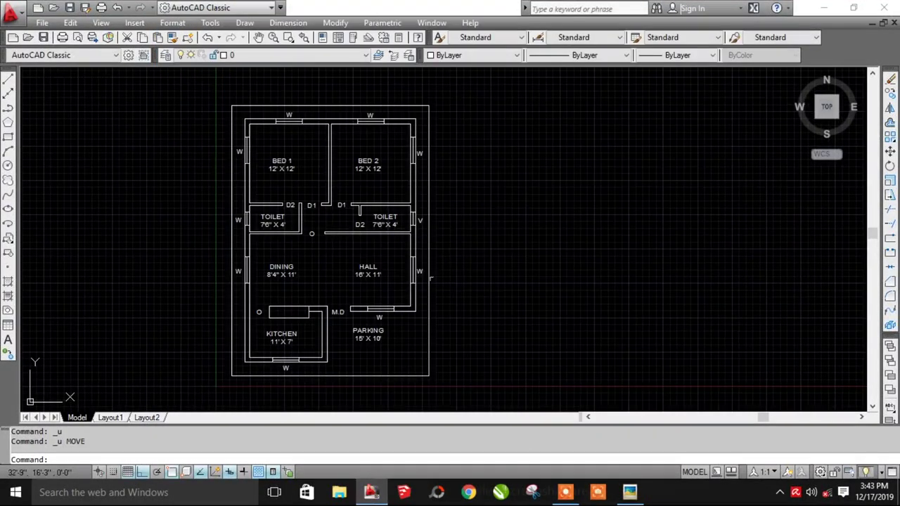